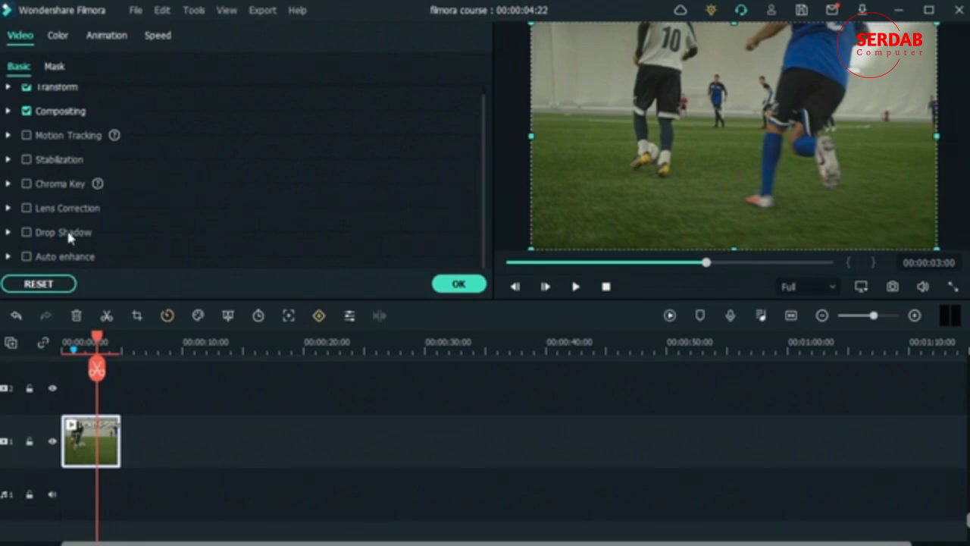
- Look through the Chroma Key settings of the soccer clip, leaving the effect off, and collapse the section
click(8, 183)
scroll(94, 230, down, 3)
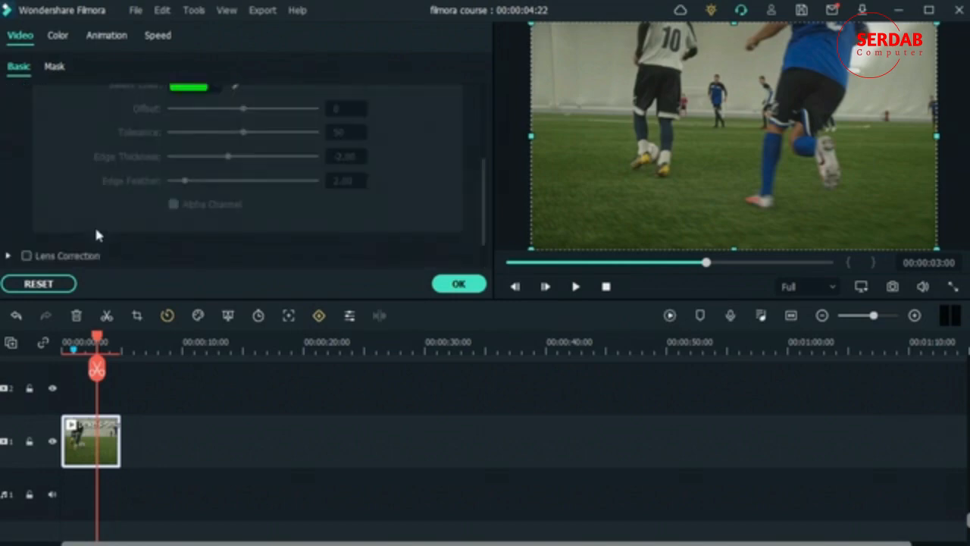
scroll(99, 227, up, 2)
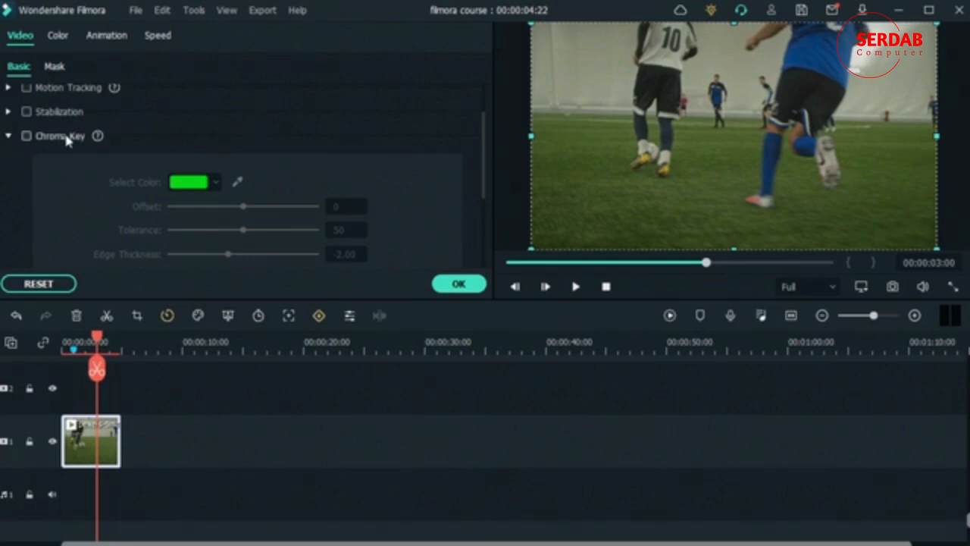
click(8, 137)
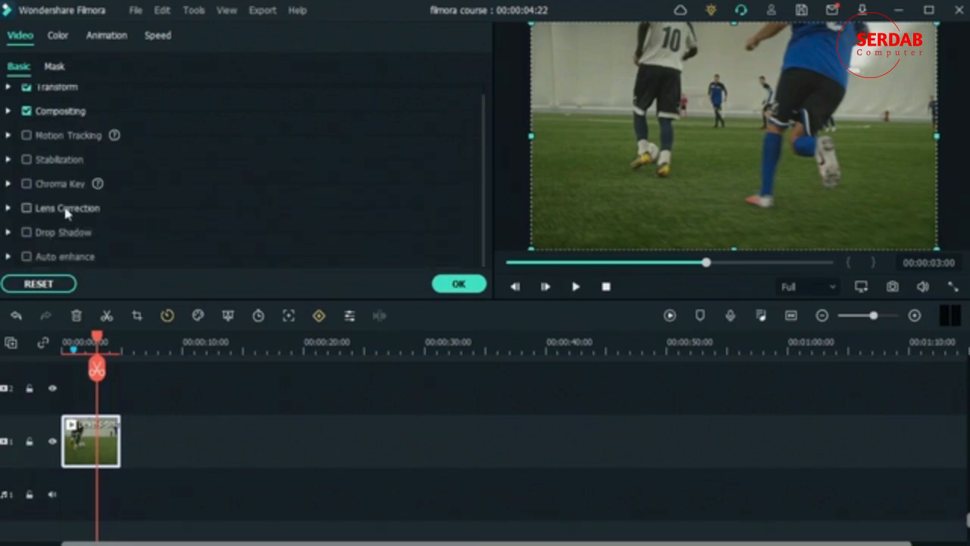
- Expand the Lens Correction settings and enable Lens Correction for the soccer clip
click(9, 208)
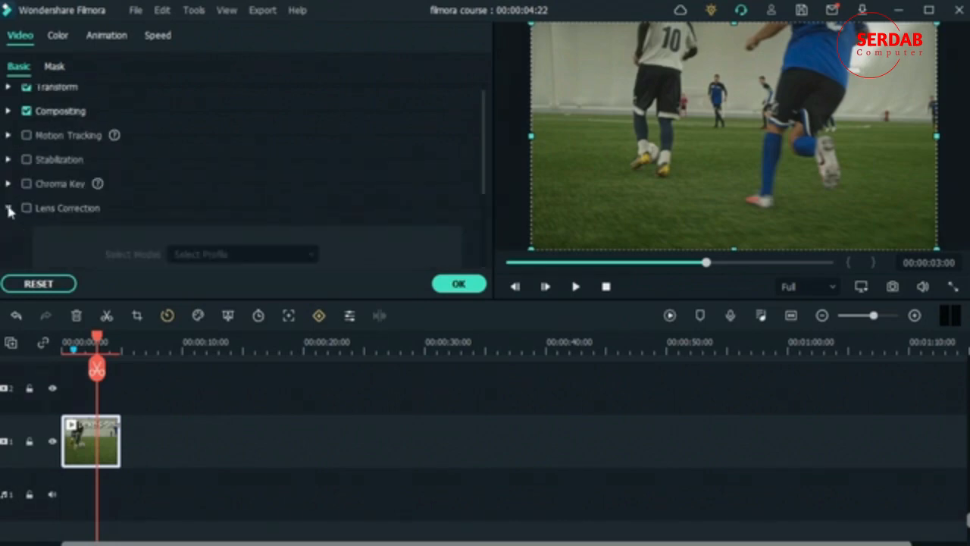
scroll(114, 189, up, 3)
click(24, 218)
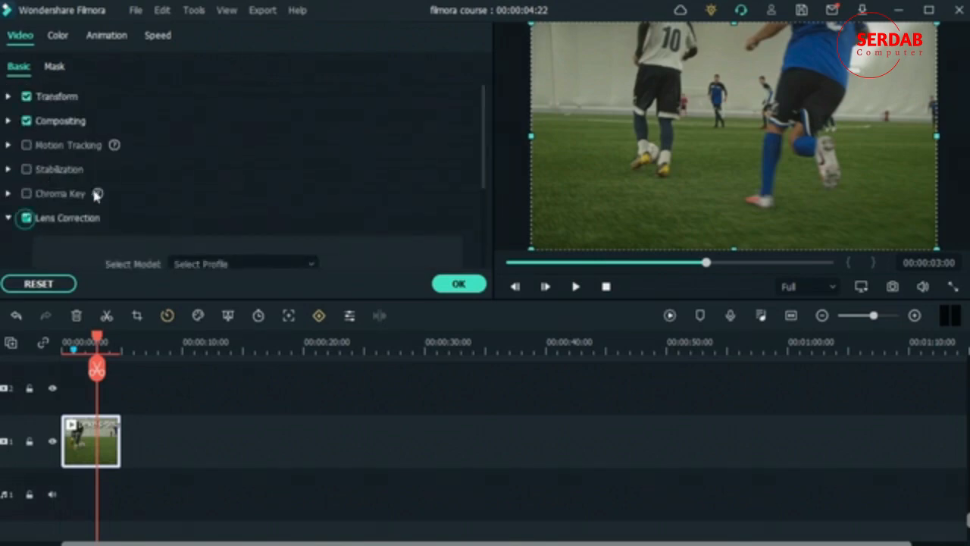
scroll(279, 112, down, 3)
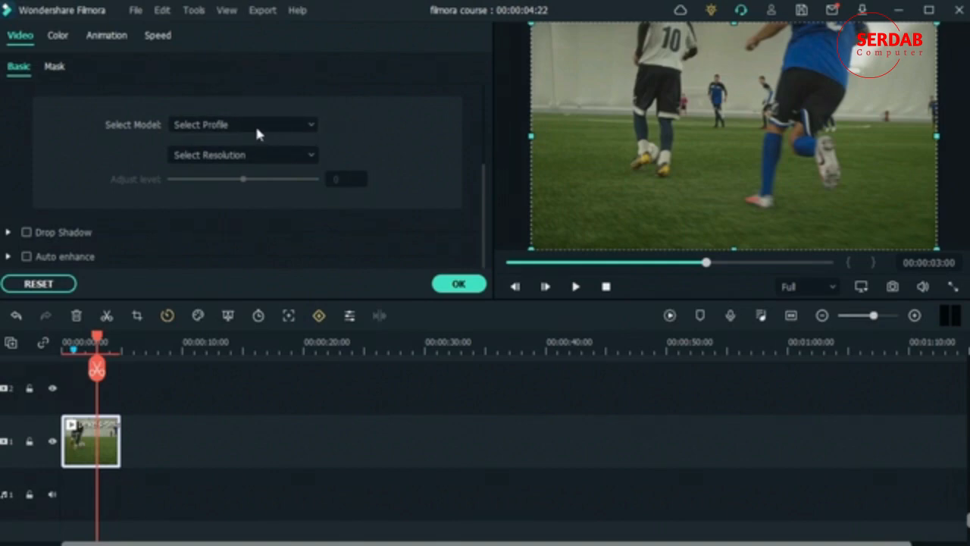
- Examine the camera models available as Lens Correction profiles without choosing one
scroll(236, 157, up, 2)
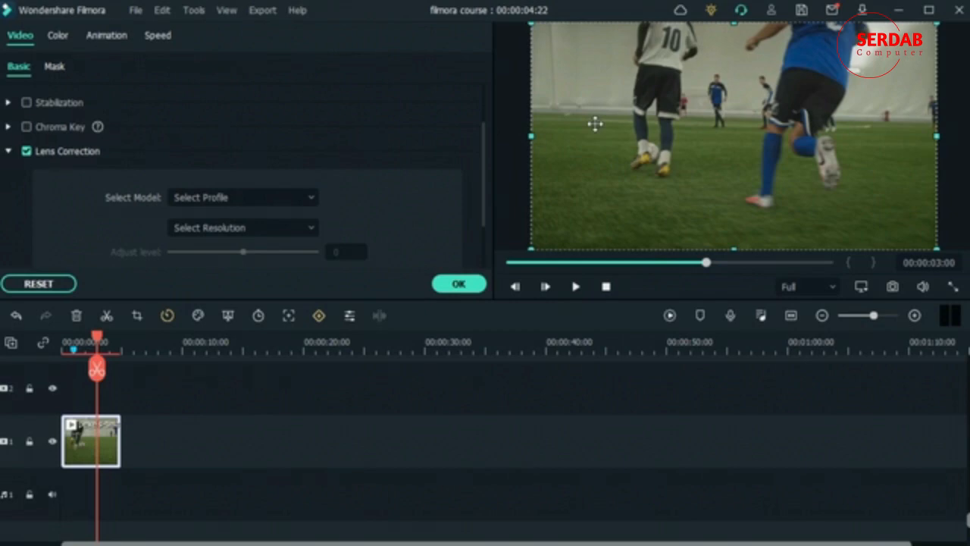
click(296, 197)
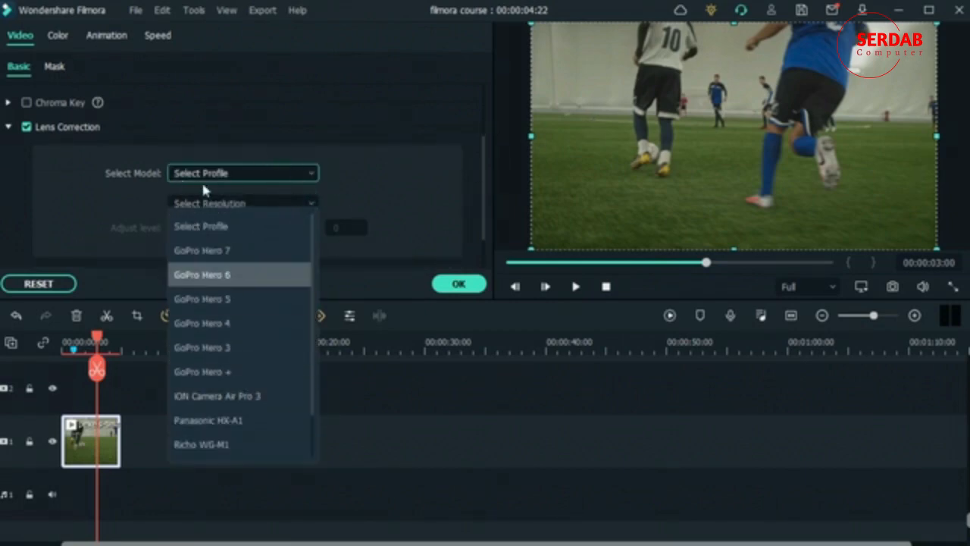
scroll(253, 370, down, 1)
scroll(245, 435, up, 1)
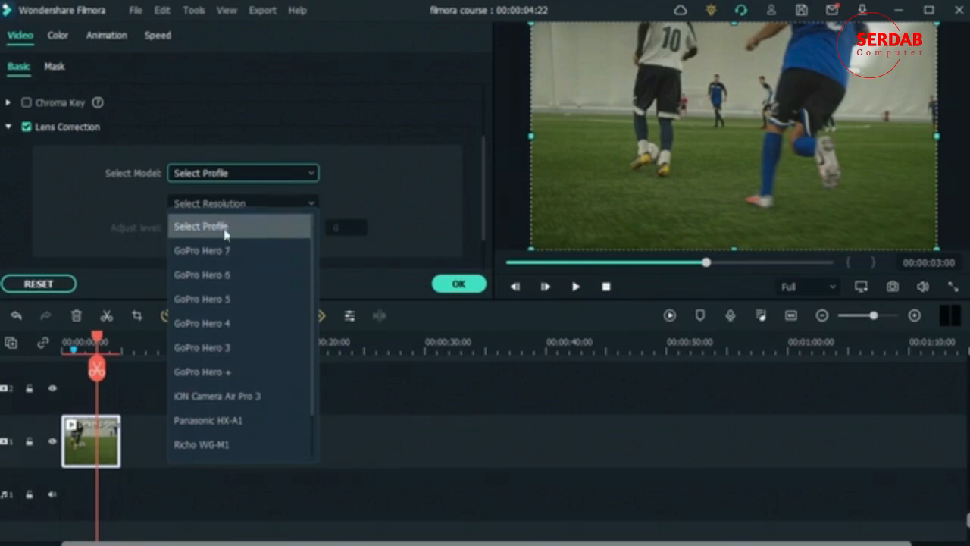
scroll(250, 269, down, 1)
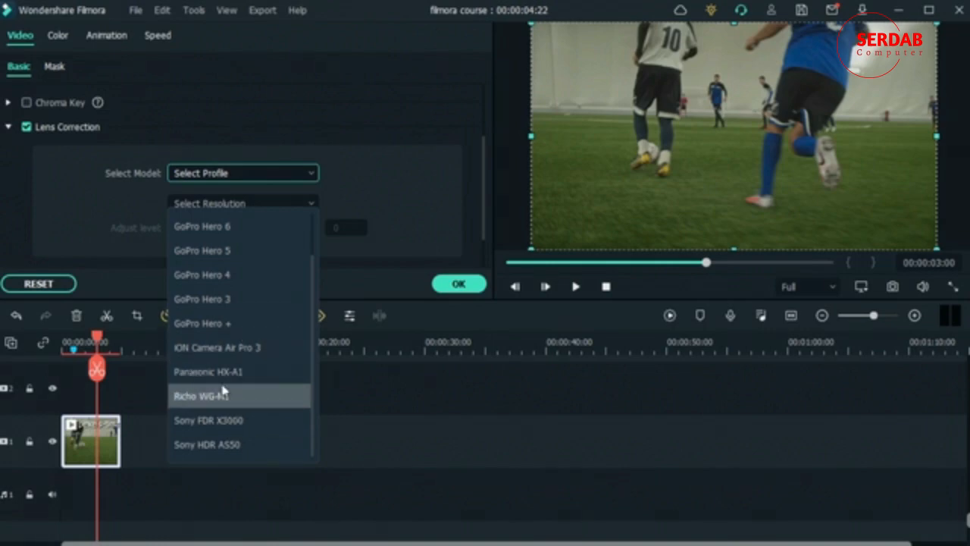
click(395, 479)
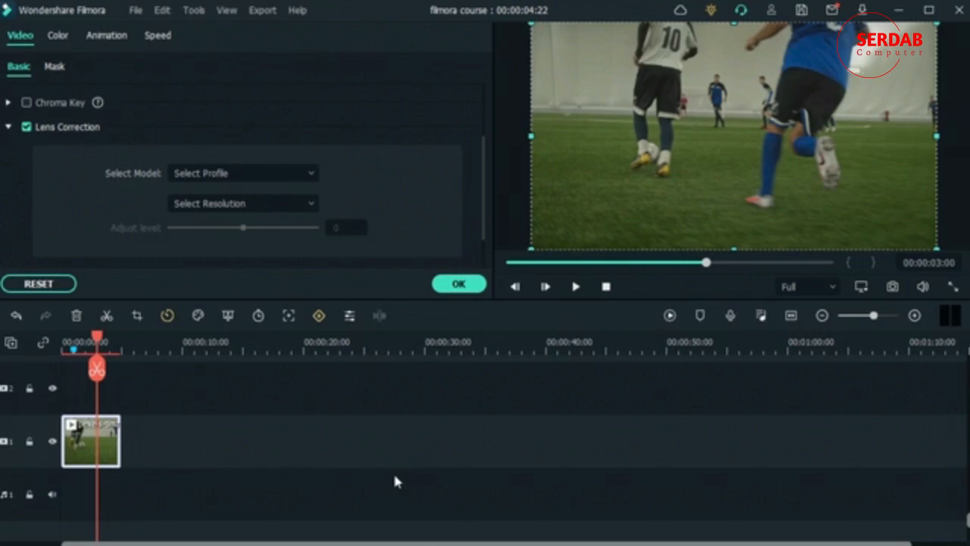
- Try the GoPro Hero 6 lens profile on the soccer clip and reset the model selection
click(291, 167)
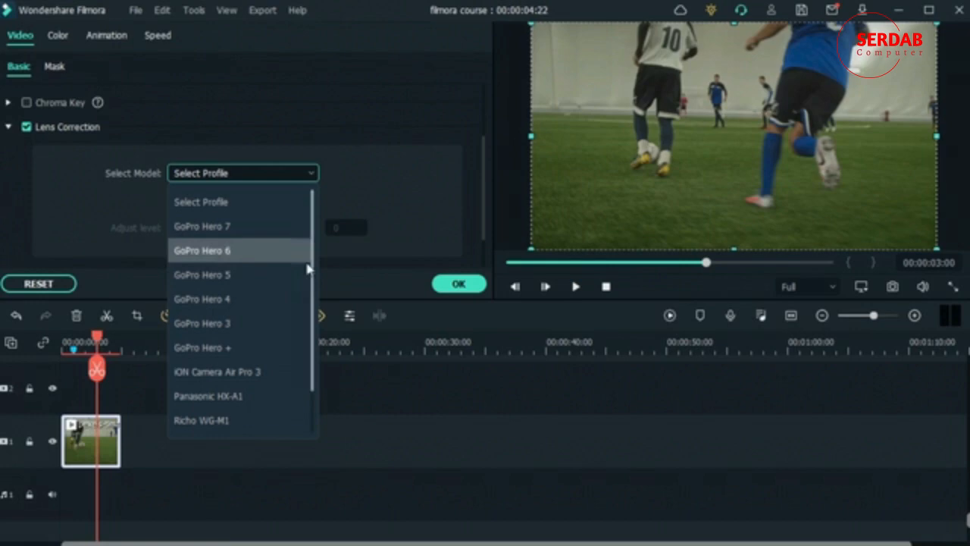
click(235, 253)
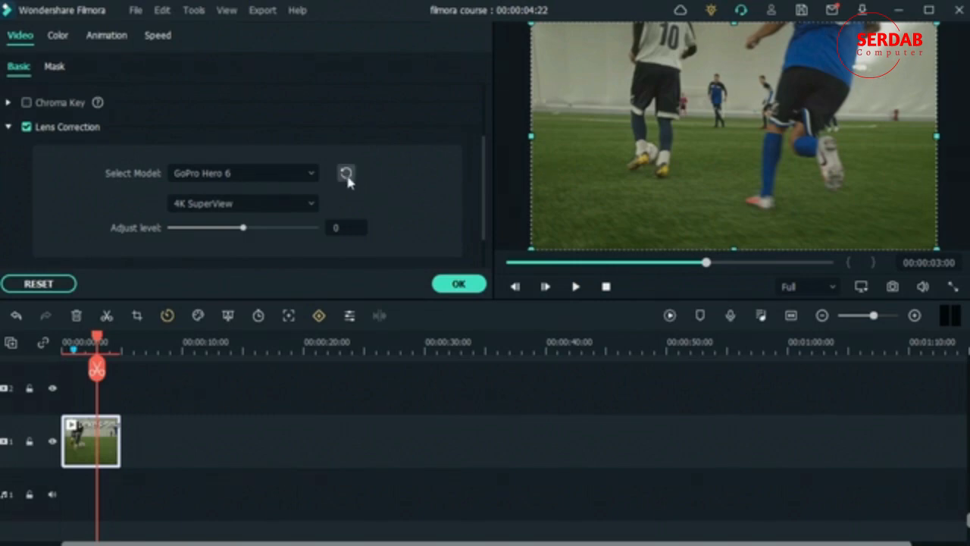
click(347, 174)
- Apply the GoPro Hero 7 lens profile, reset it once for comparison, and select GoPro Hero 7 again
click(266, 172)
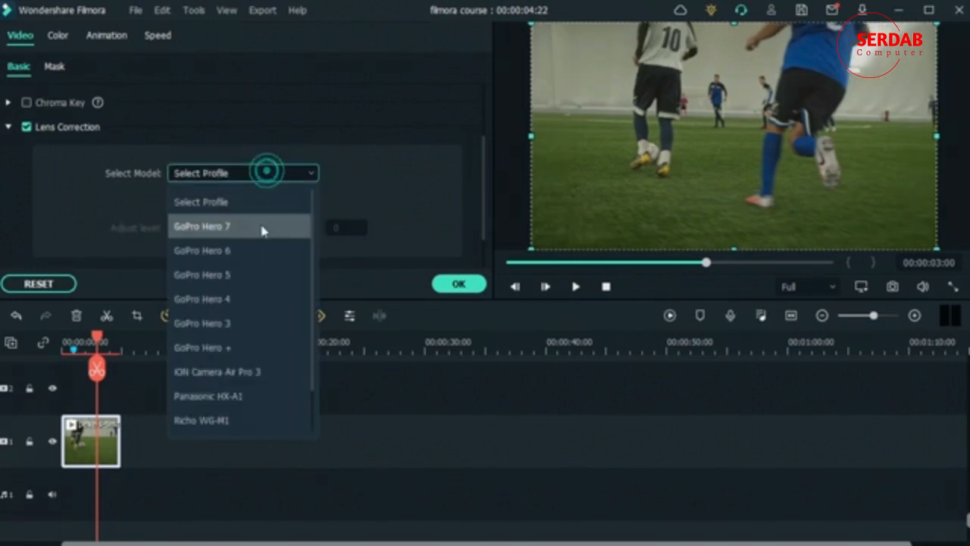
click(263, 227)
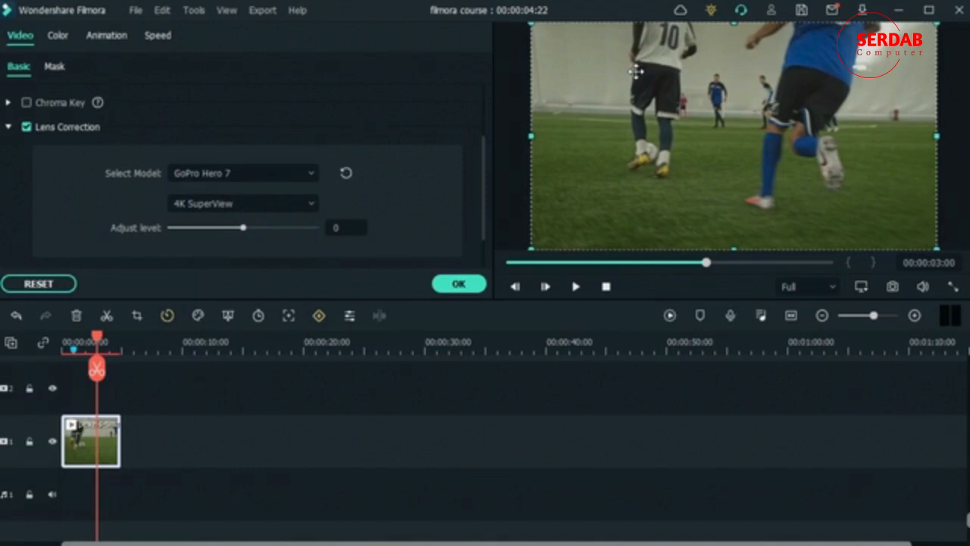
click(291, 173)
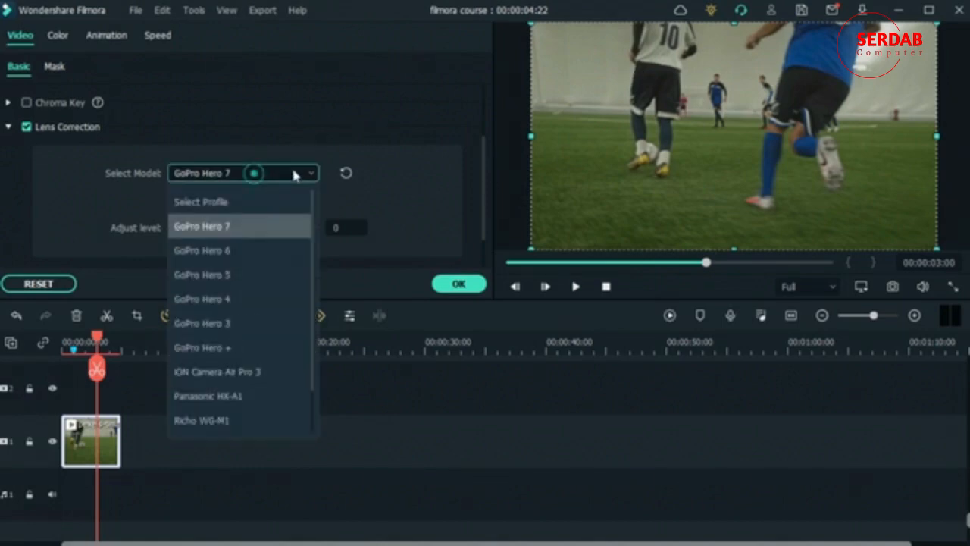
click(345, 173)
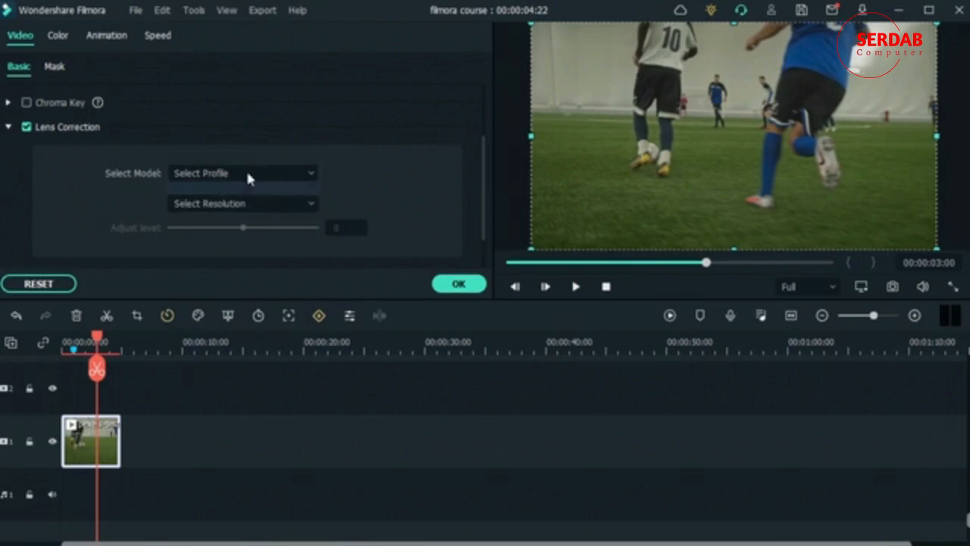
click(245, 173)
click(238, 228)
- Try the 2.7K Medium, 1080p Narrow and WVGA Wide resolutions for the GoPro Hero 7 profile
click(291, 204)
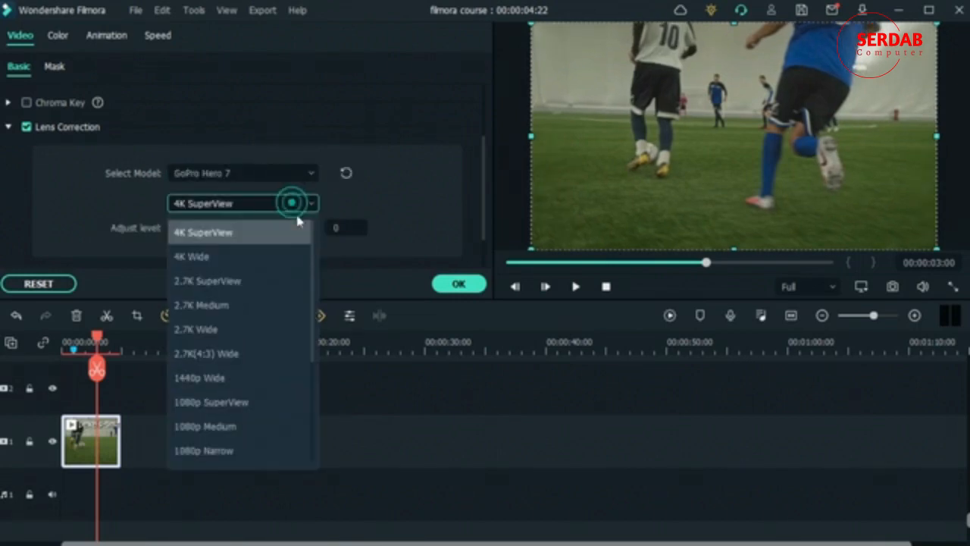
click(257, 305)
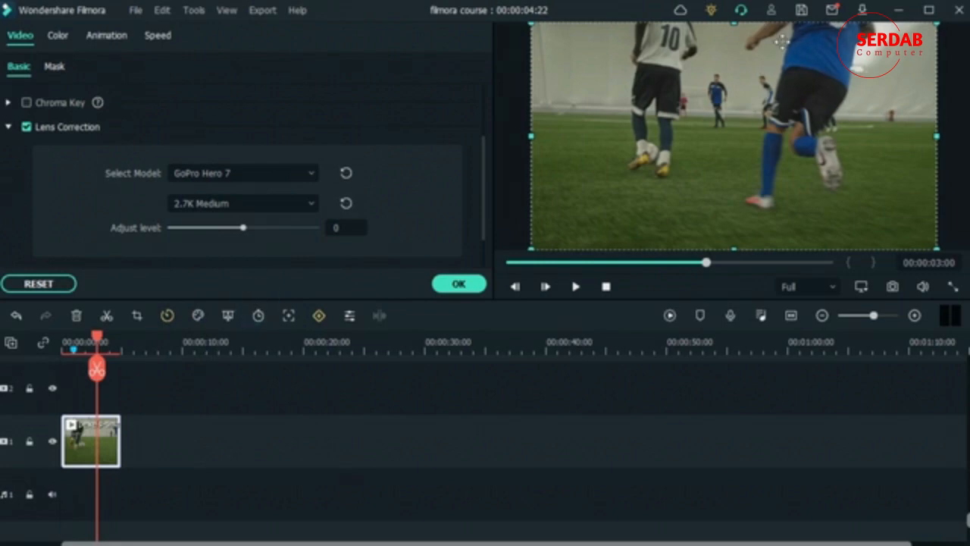
click(242, 203)
click(256, 351)
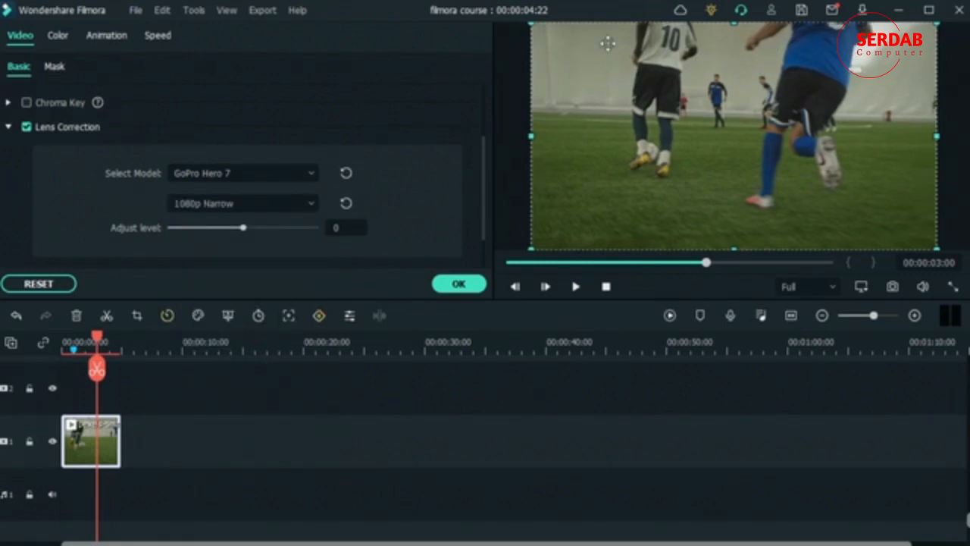
click(249, 203)
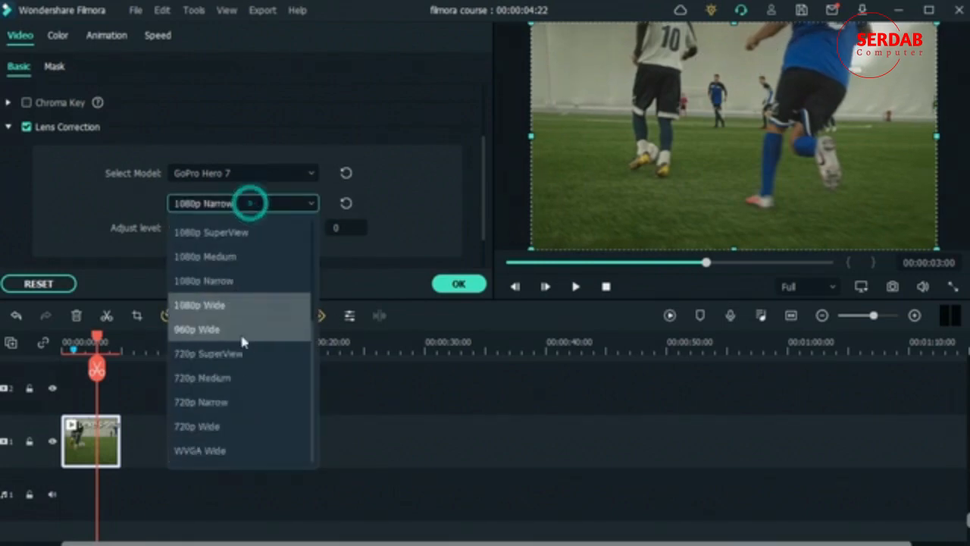
click(240, 455)
- Set the lens profile's resolution back to 4K SuperView
click(310, 203)
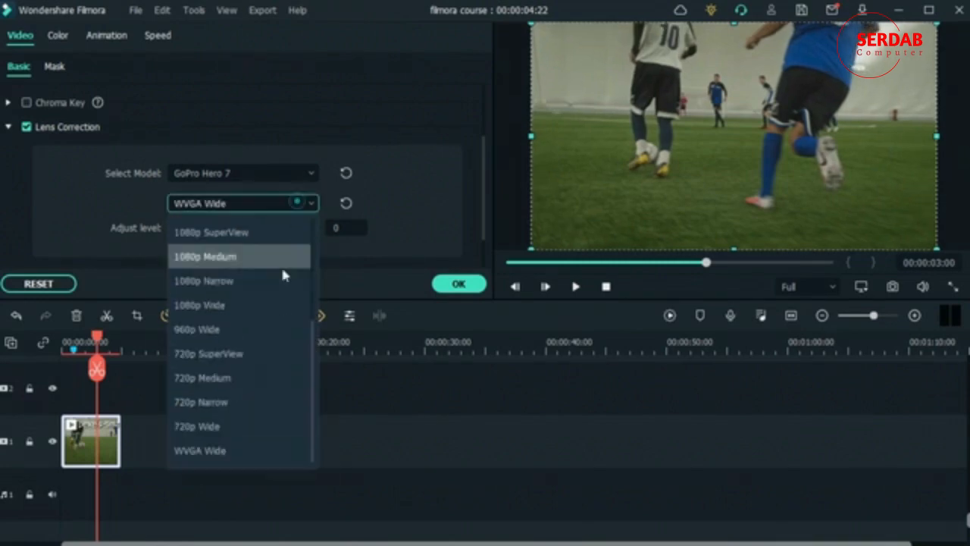
scroll(256, 332, up, 3)
click(241, 231)
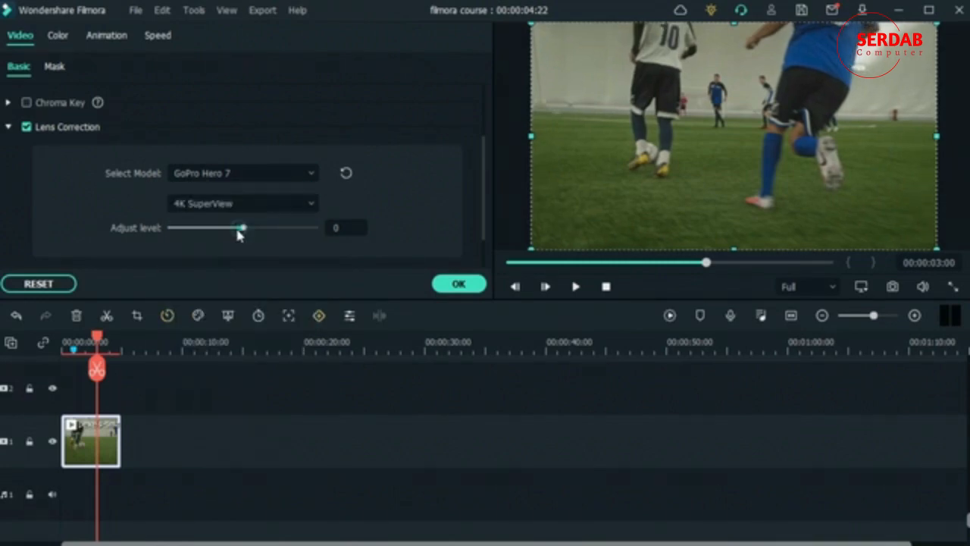
- Compare the Lens Correction adjust level at 100 and -100, and set it to 100
click(243, 226)
drag(242, 227, 336, 229)
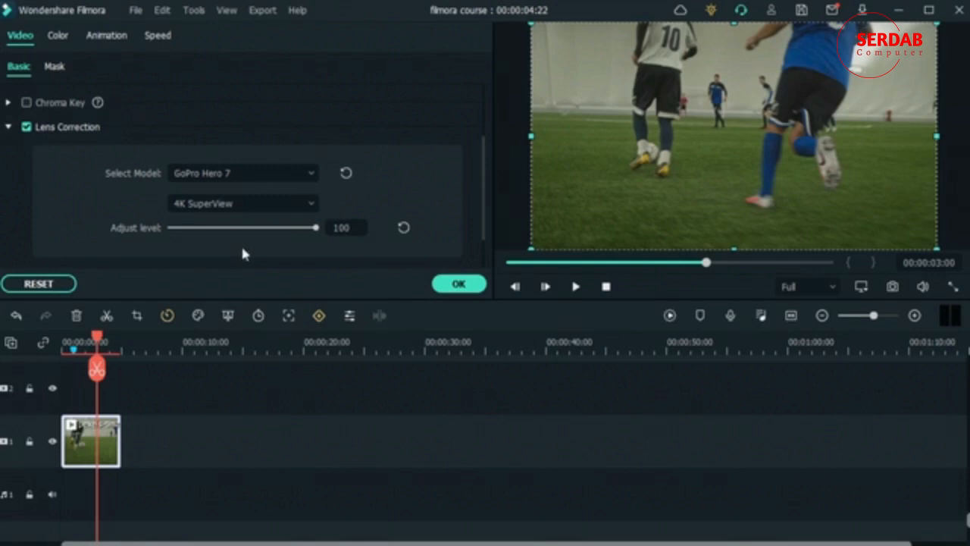
click(318, 227)
drag(269, 241, 88, 232)
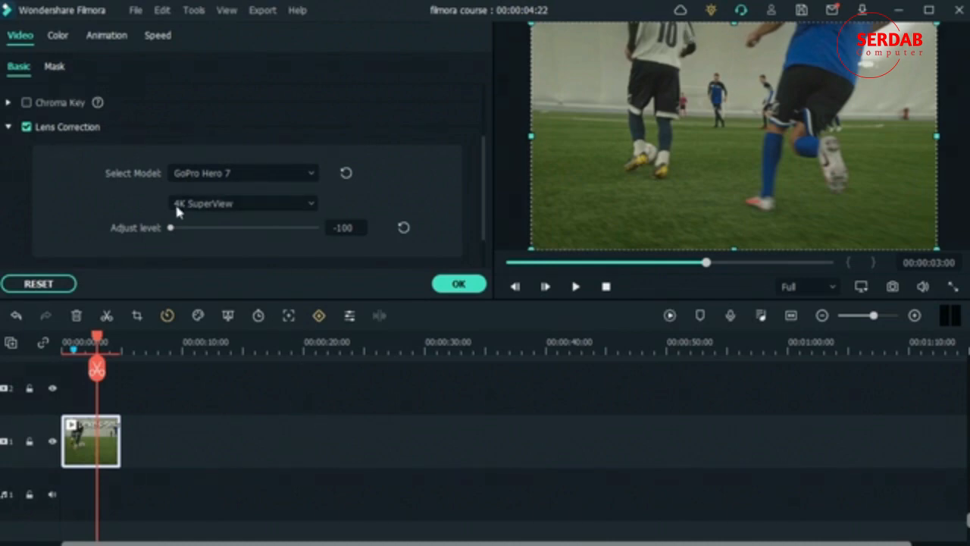
drag(171, 231, 432, 215)
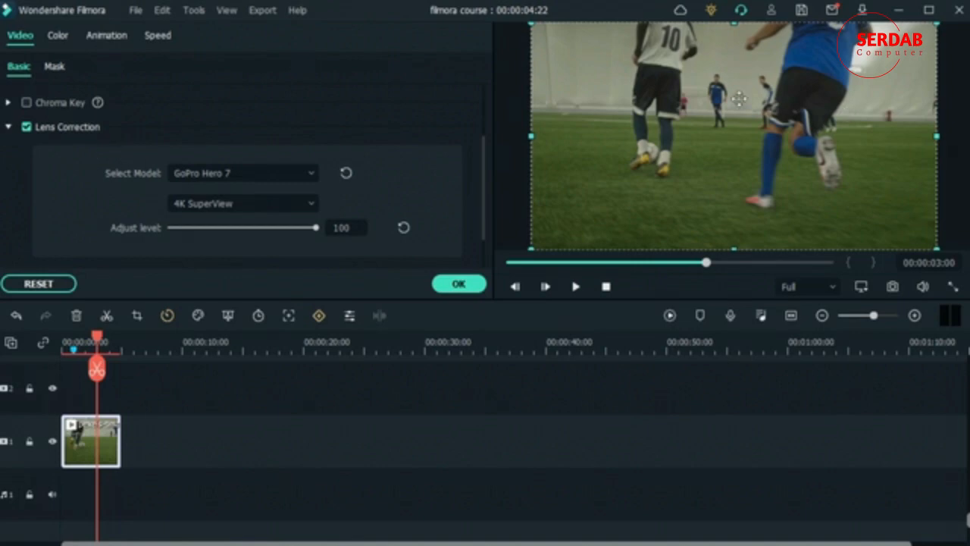
- Turn off Lens Correction for the soccer clip and collapse its settings
click(26, 127)
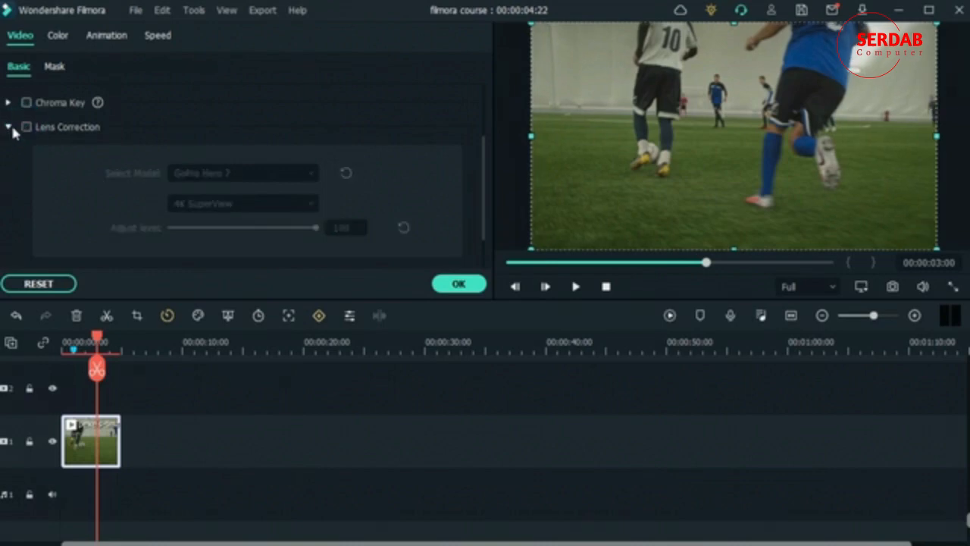
click(8, 127)
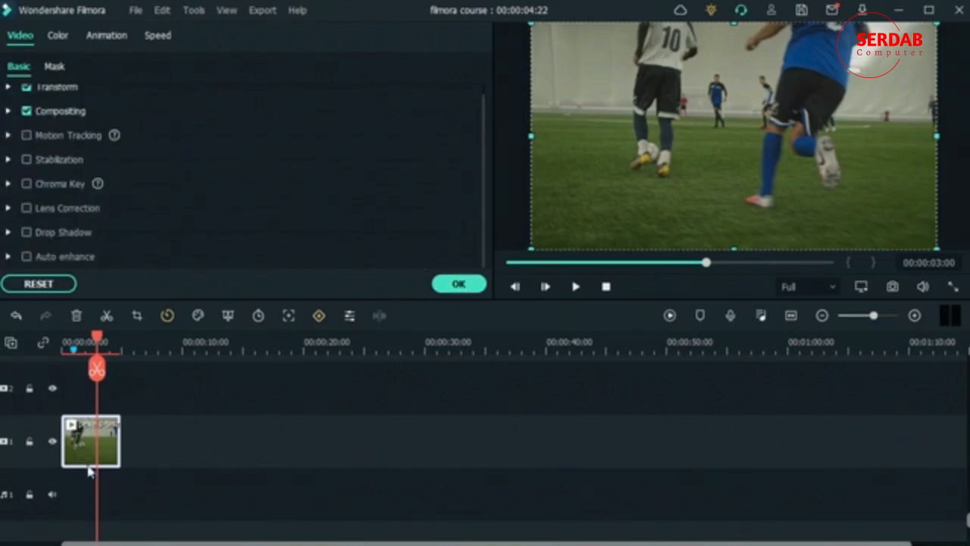
- Move the soccer clip up to video track 2 and add the Yellow Cream sample color to video track 1 after it
drag(104, 453, 104, 399)
click(458, 283)
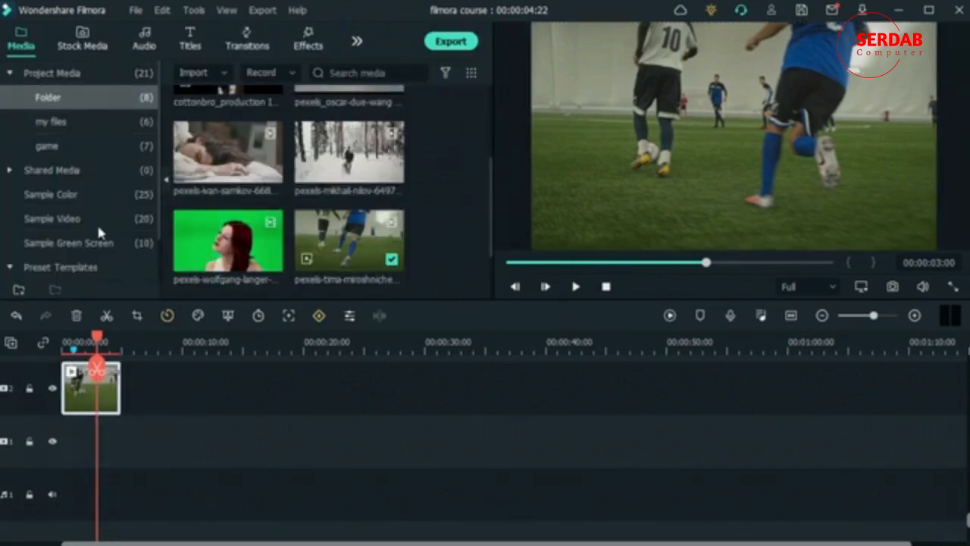
click(103, 197)
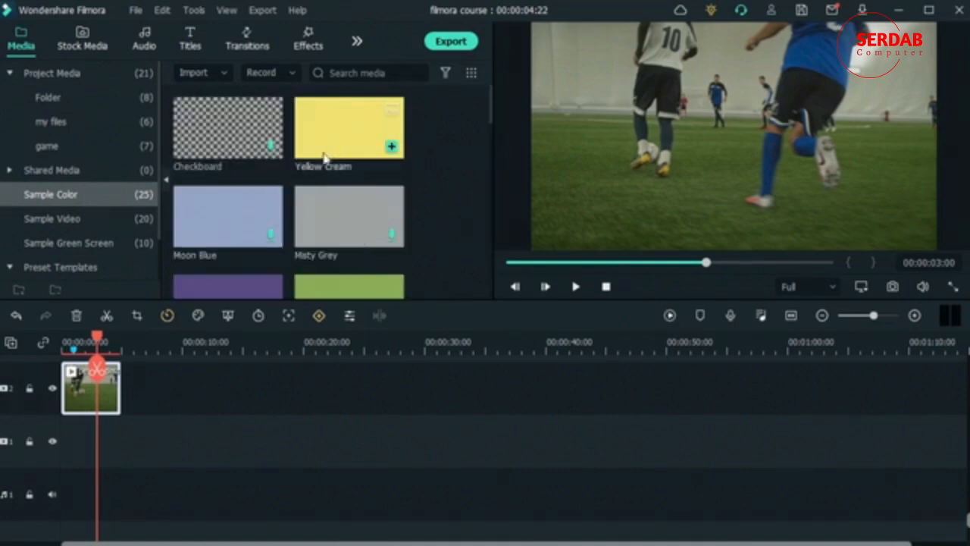
drag(325, 151, 161, 453)
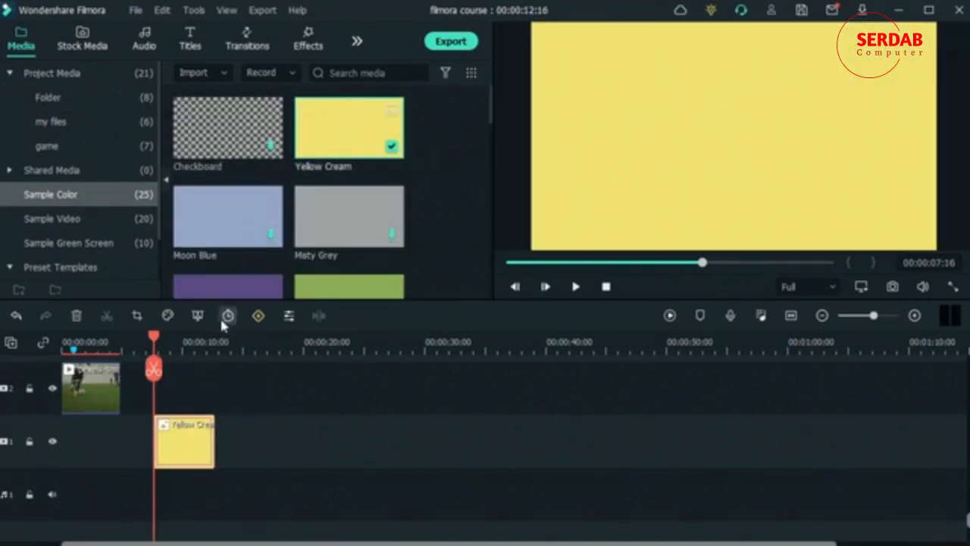
- Place the playhead at 00:00:08:21 within the yellow clip and search Pixabay's stock photos for "chroma key"
click(167, 341)
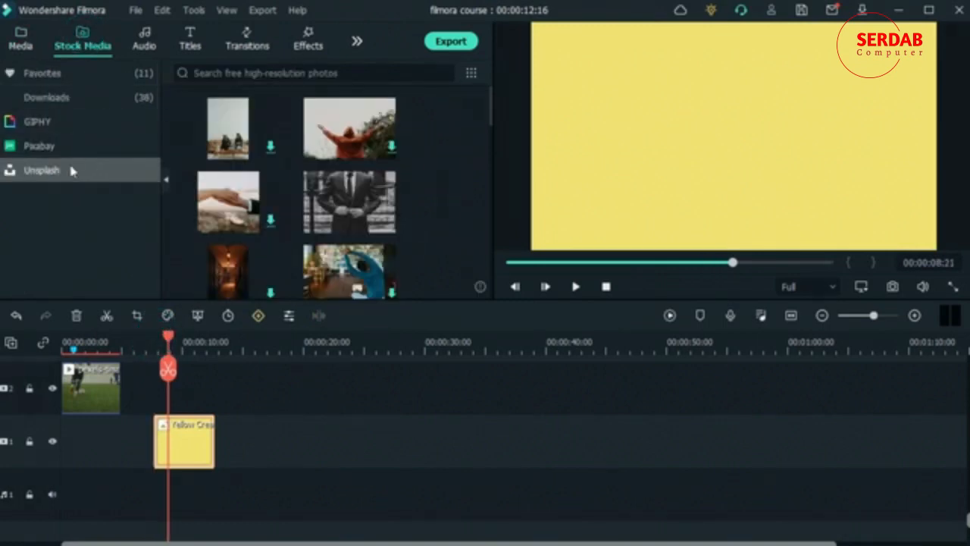
click(69, 148)
click(245, 103)
text(chroma key)
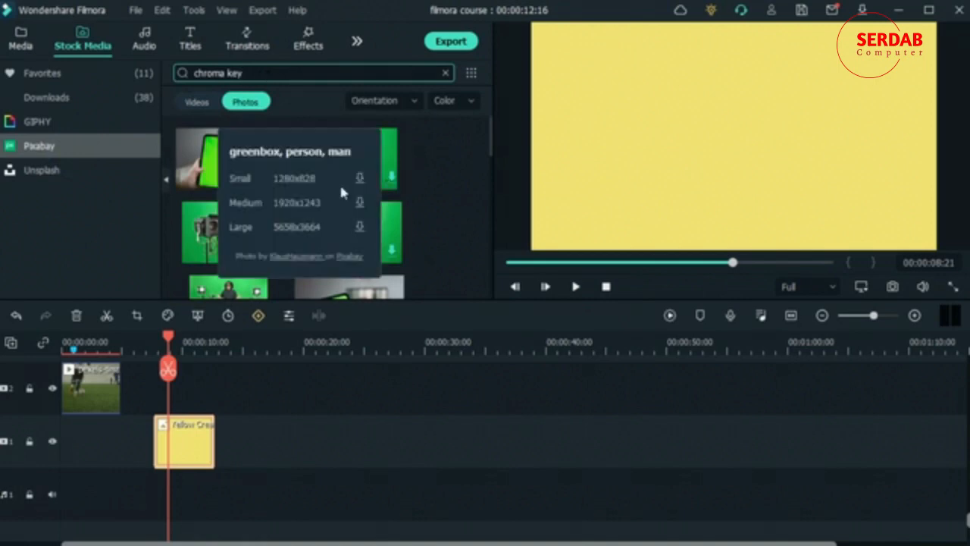
- Download the small 1280x828 green-screen photo of the man in a cap and place it on video track 2 at the playhead
click(362, 175)
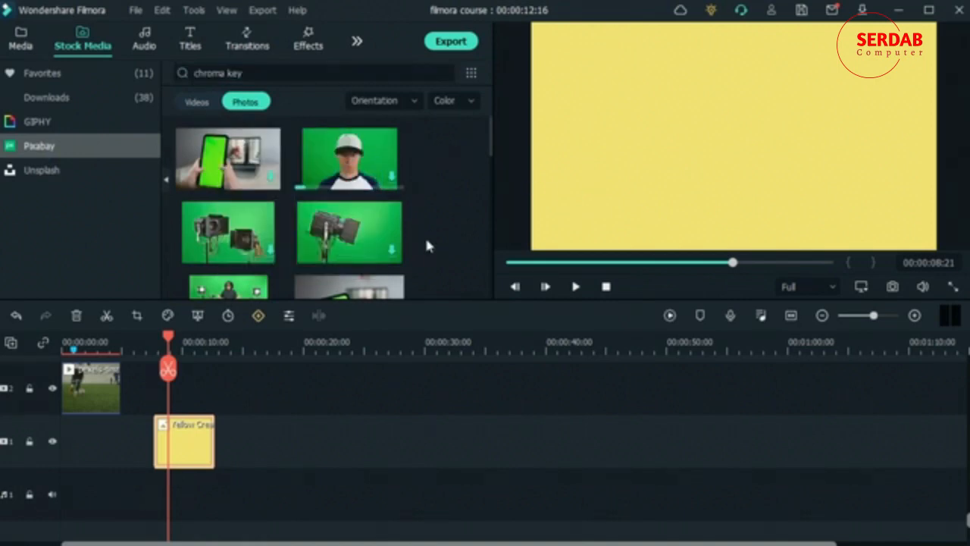
drag(349, 159, 176, 399)
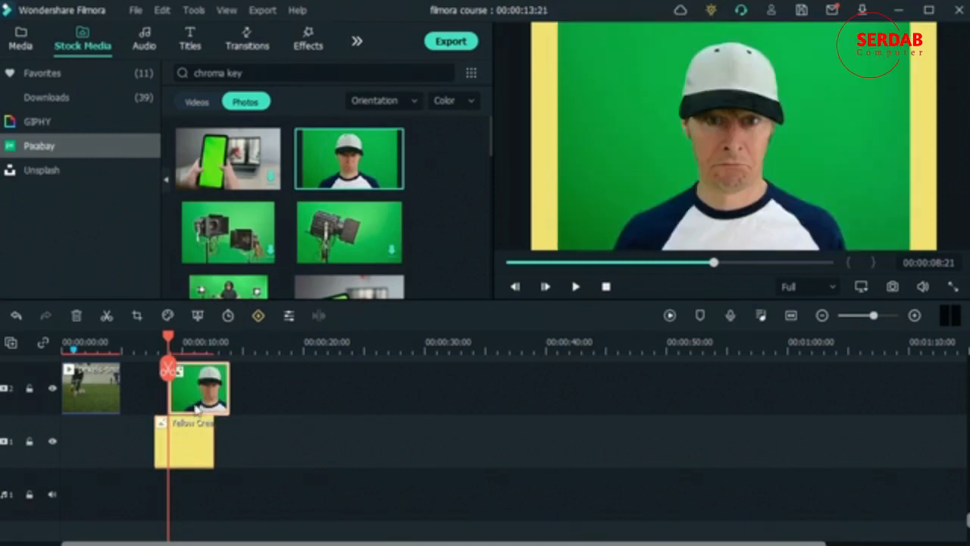
- At 00:00:10:02, remove the photo's green background with Chroma Key, sampling the green backdrop, with offset 6 and tolerance 52
drag(170, 345, 185, 347)
click(206, 391)
double_click(205, 391)
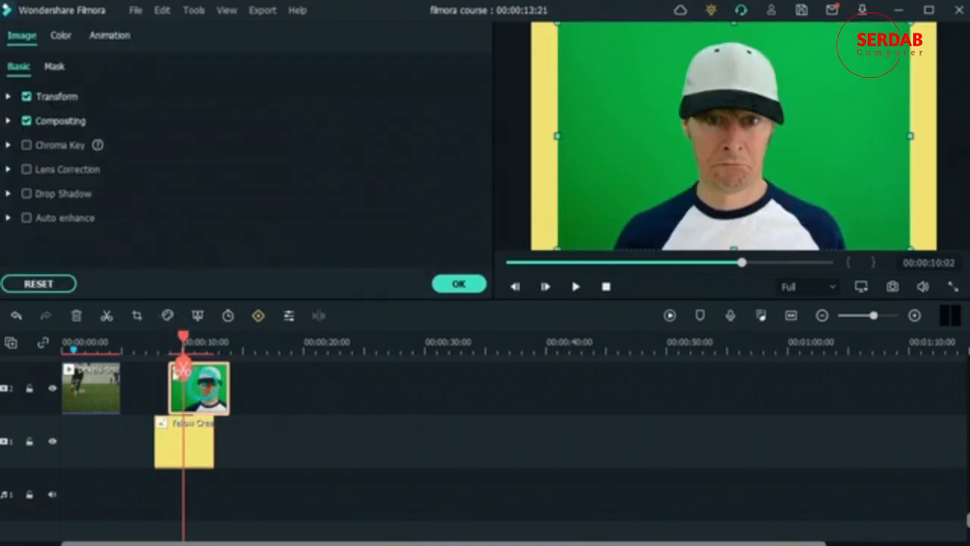
click(27, 145)
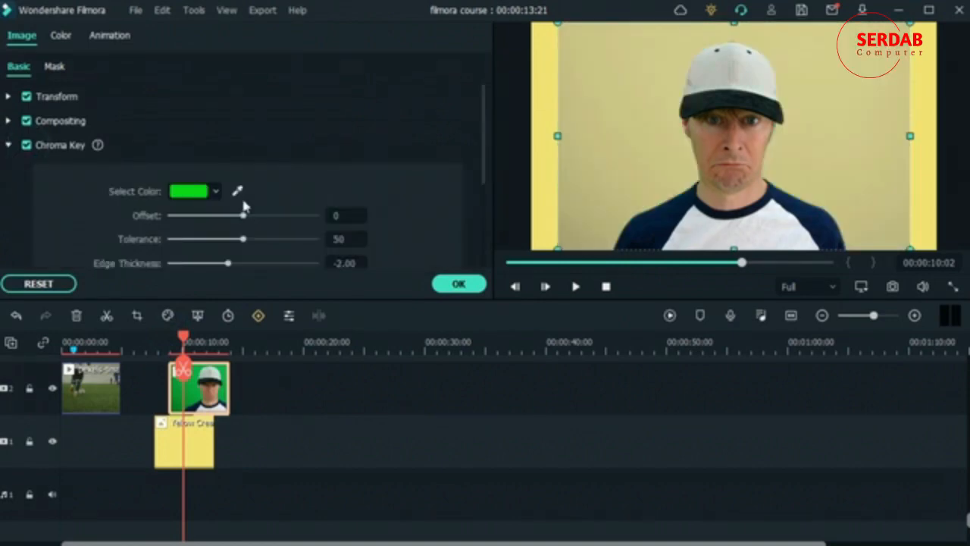
click(238, 191)
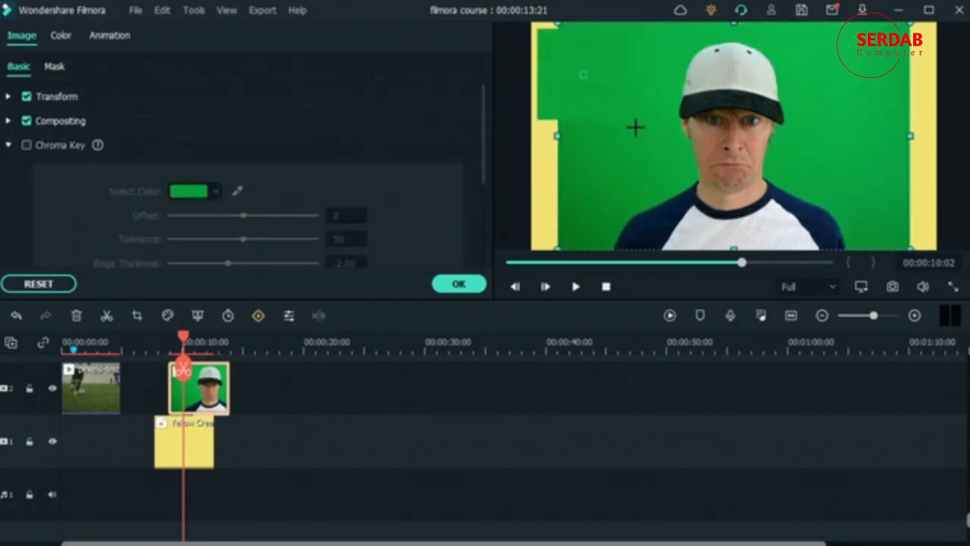
click(635, 126)
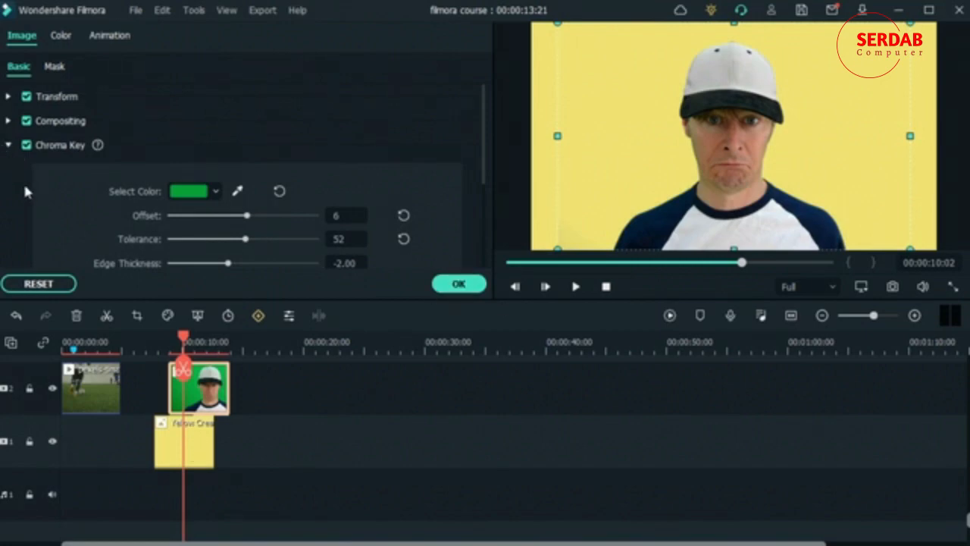
- Enable Drop Shadow for the photo of the man in the cap and collapse the Chroma Key settings
scroll(25, 192, down, 3)
click(26, 232)
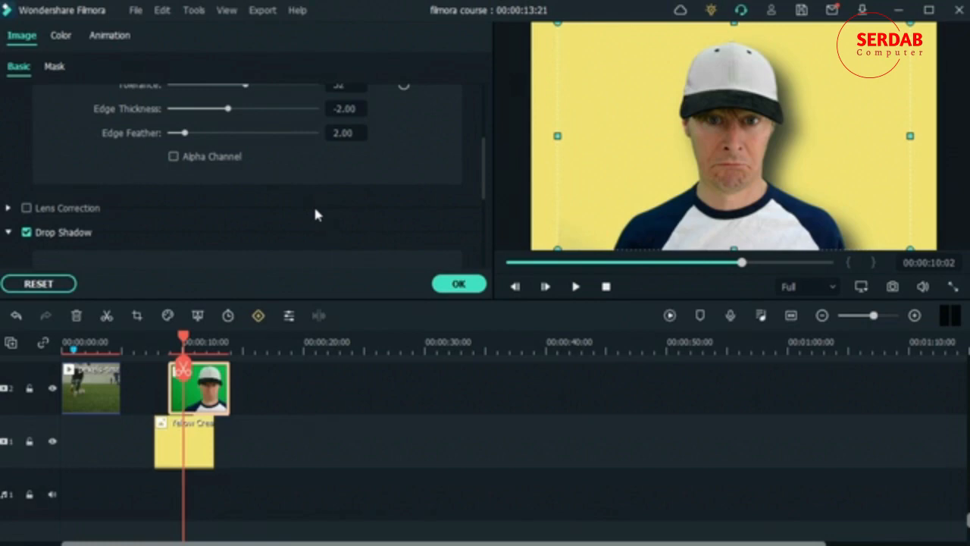
scroll(286, 228, up, 2)
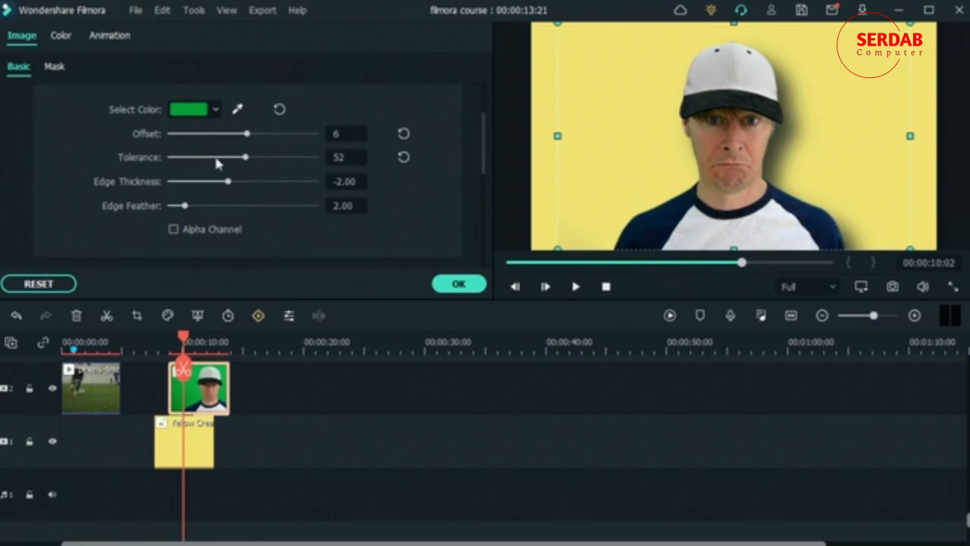
scroll(24, 147, down, 5)
scroll(30, 158, up, 4)
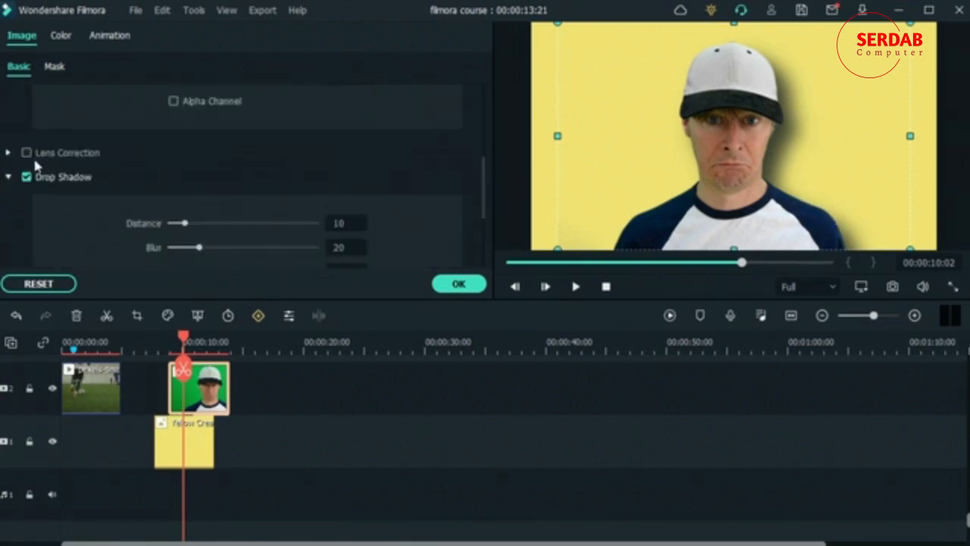
scroll(34, 162, up, 5)
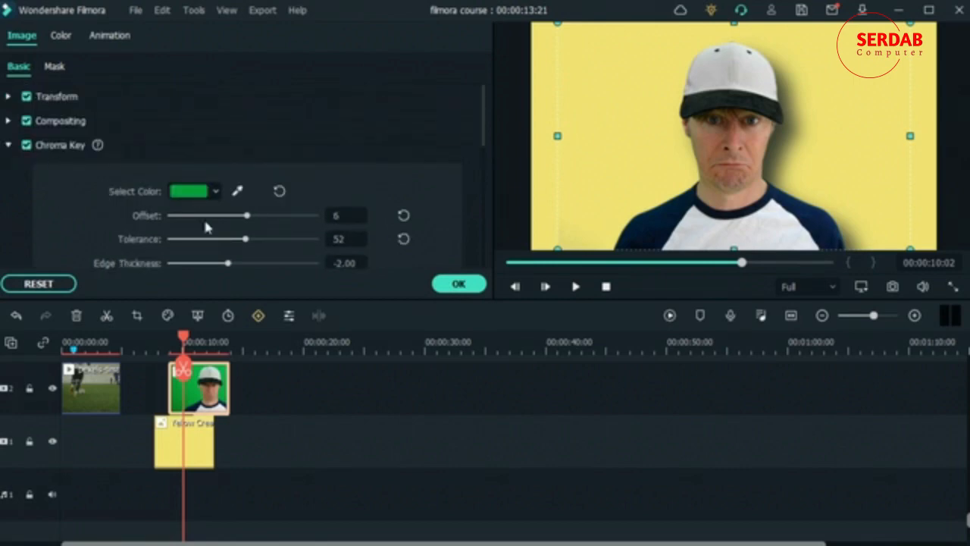
click(9, 145)
- Set the drop shadow's distance to 8 and its blur to 31
scroll(189, 182, down, 4)
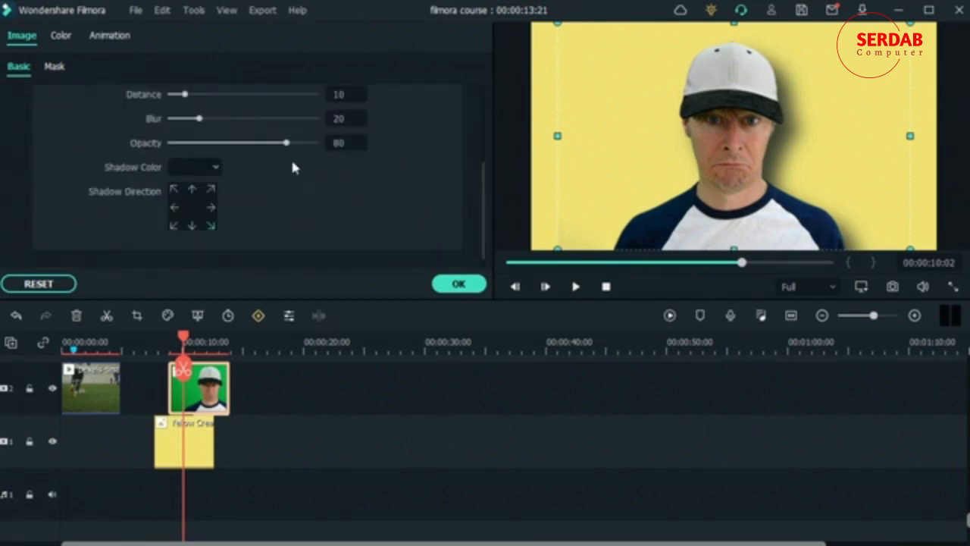
scroll(79, 176, up, 2)
mouse_move(185, 169)
mouse_down()
mouse_move(294, 168)
mouse_move(182, 189)
mouse_move(129, 177)
mouse_move(225, 182)
mouse_move(181, 184)
mouse_up()
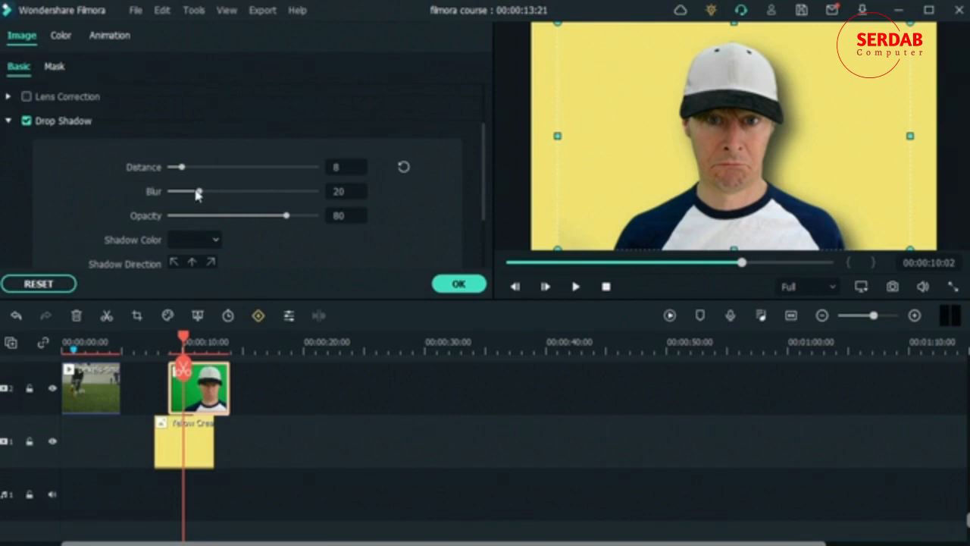
drag(196, 193, 370, 190)
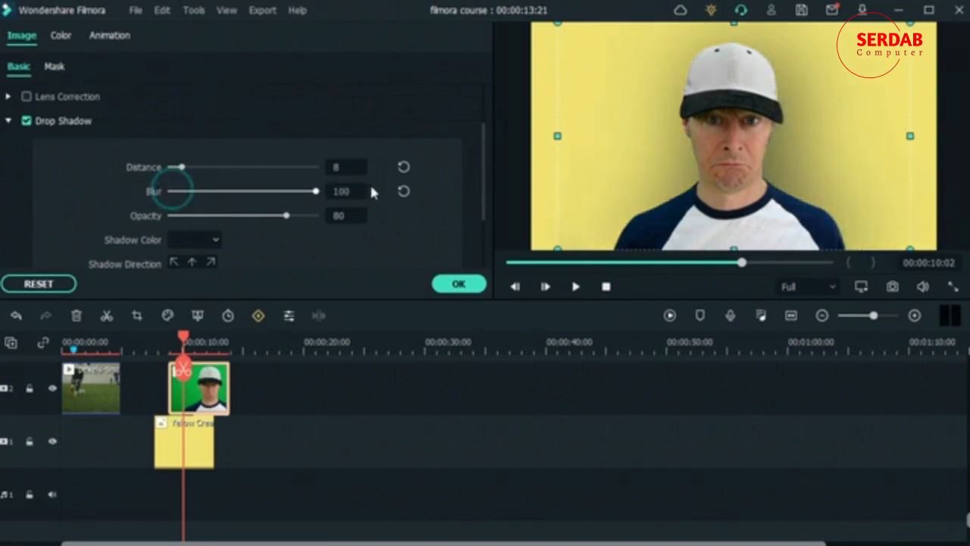
drag(233, 195, 212, 192)
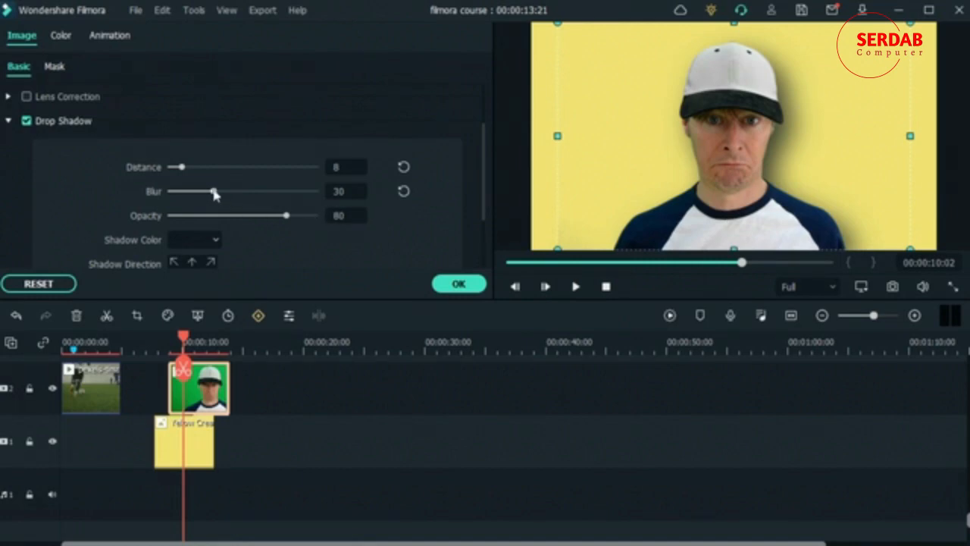
mouse_move(213, 193)
mouse_down()
mouse_move(172, 191)
mouse_move(244, 198)
mouse_move(219, 168)
mouse_move(216, 177)
mouse_up()
- Lower the drop shadow's opacity to 37 and change its color to light green
scroll(295, 220, down, 1)
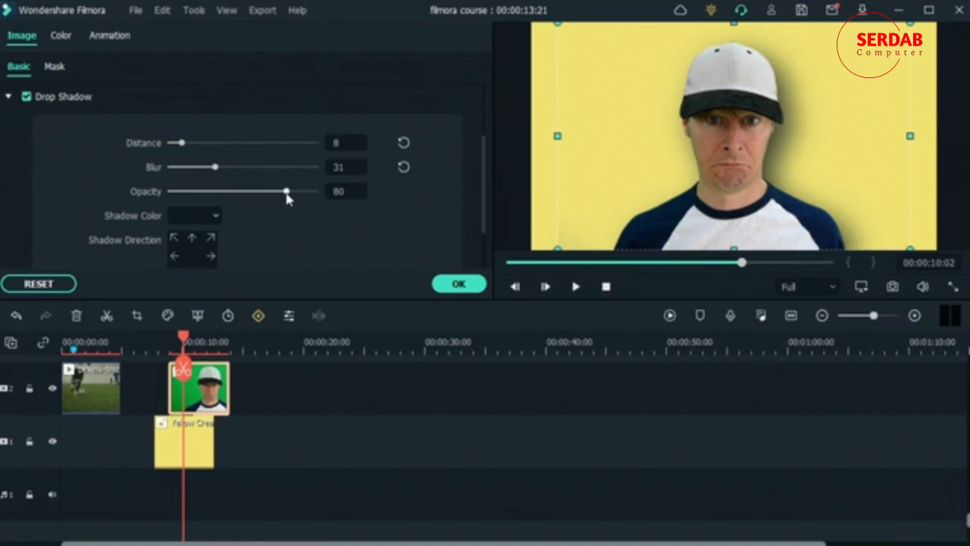
drag(287, 195, 225, 196)
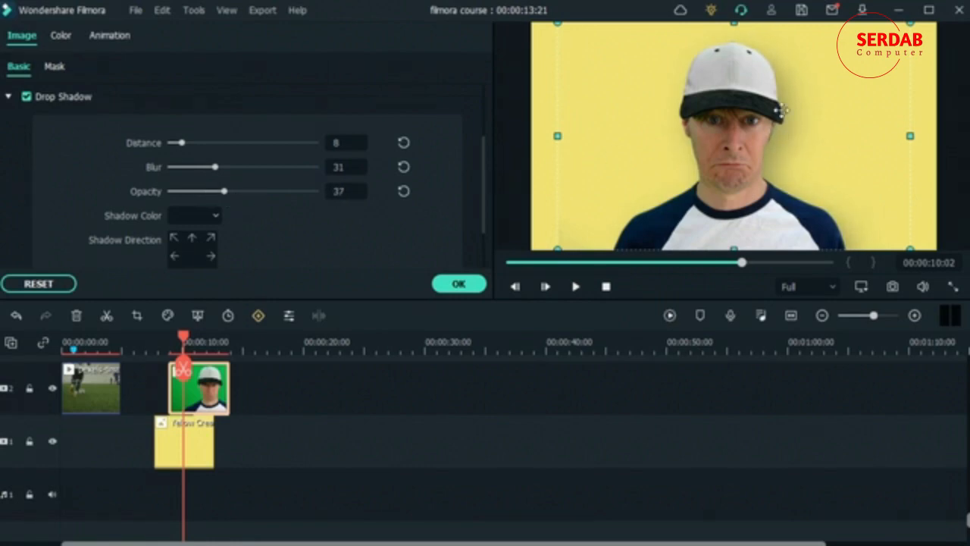
click(212, 215)
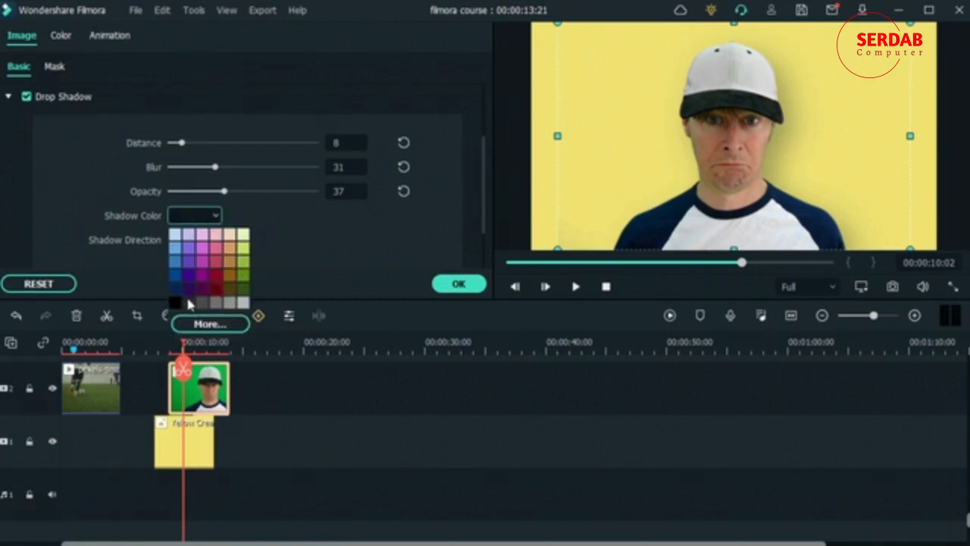
click(242, 261)
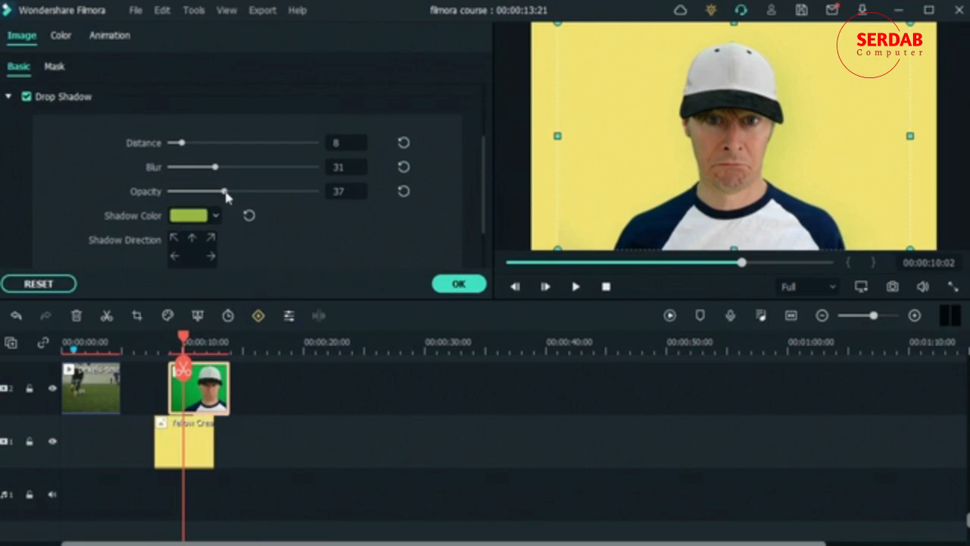
- Sample the yellow background as the shadow color, darken it to #b5a957, and set the shadow's opacity to 88
click(220, 216)
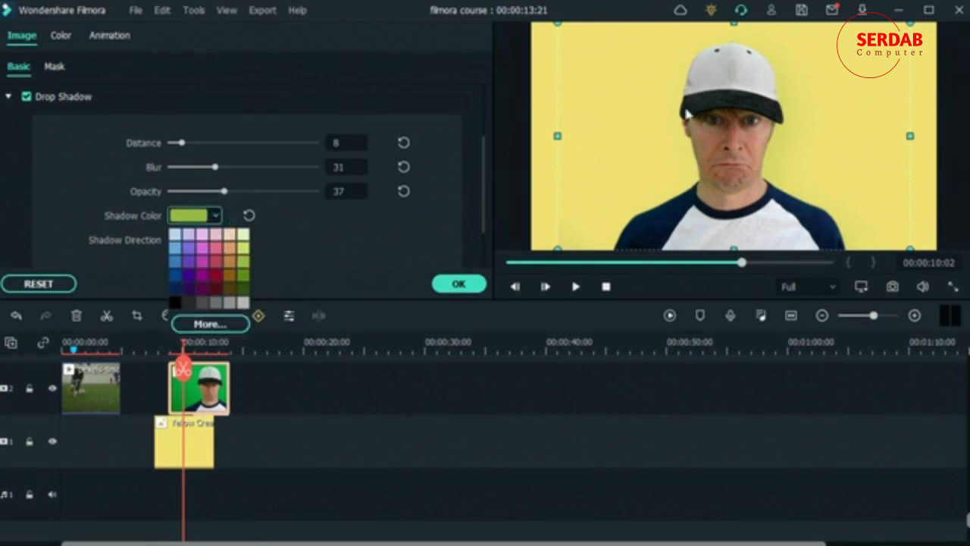
click(201, 326)
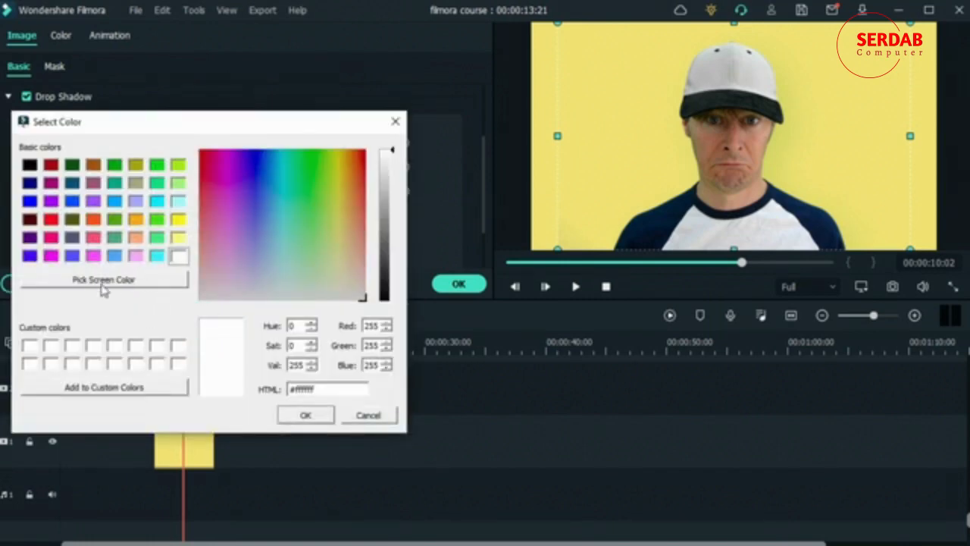
click(104, 282)
click(847, 97)
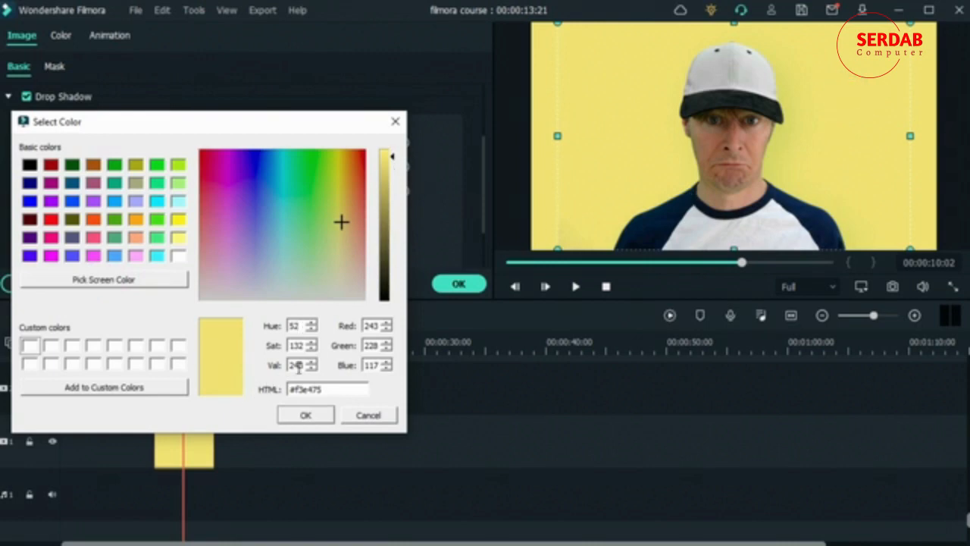
click(392, 157)
drag(392, 157, 395, 198)
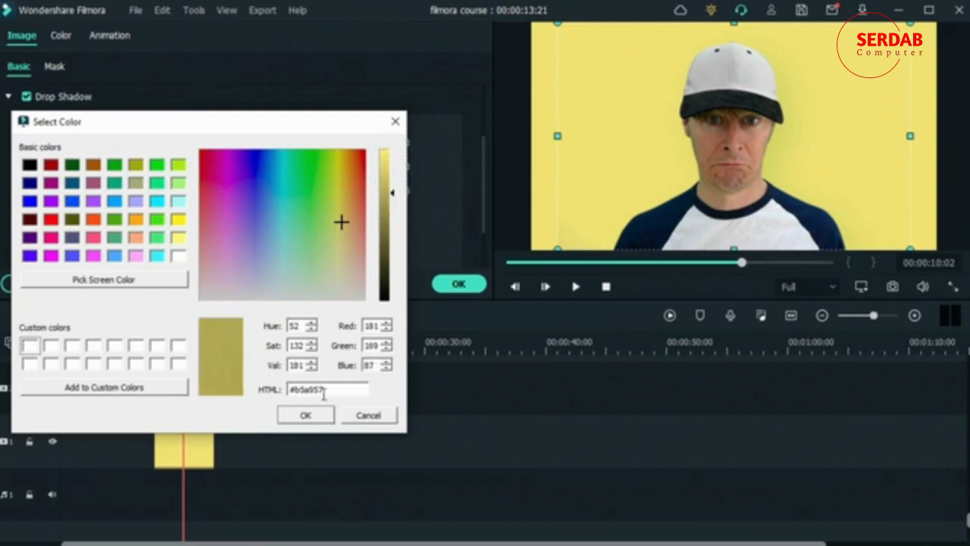
click(313, 416)
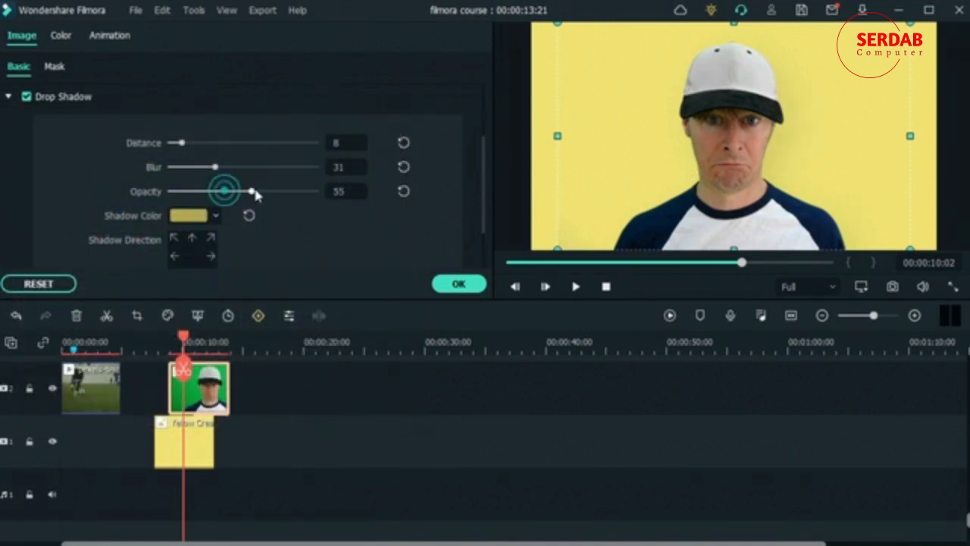
drag(256, 195, 259, 195)
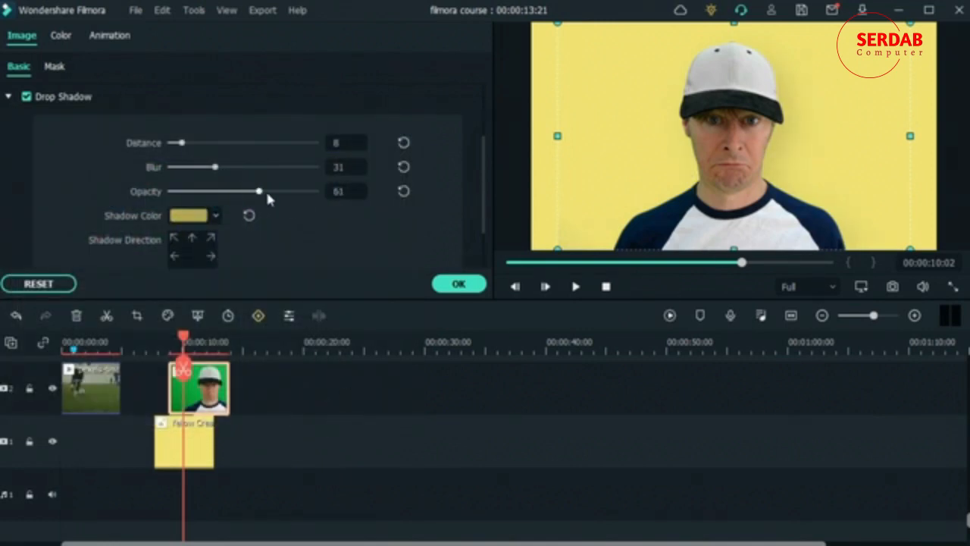
drag(303, 194, 298, 192)
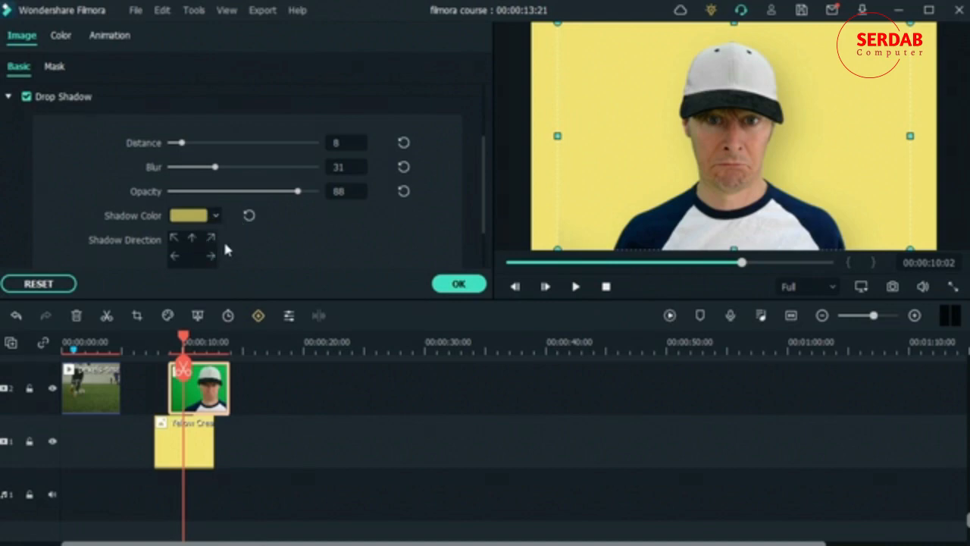
- Try casting the shadow toward the left, set its direction to the upper right, and apply the photo's settings
scroll(287, 244, down, 1)
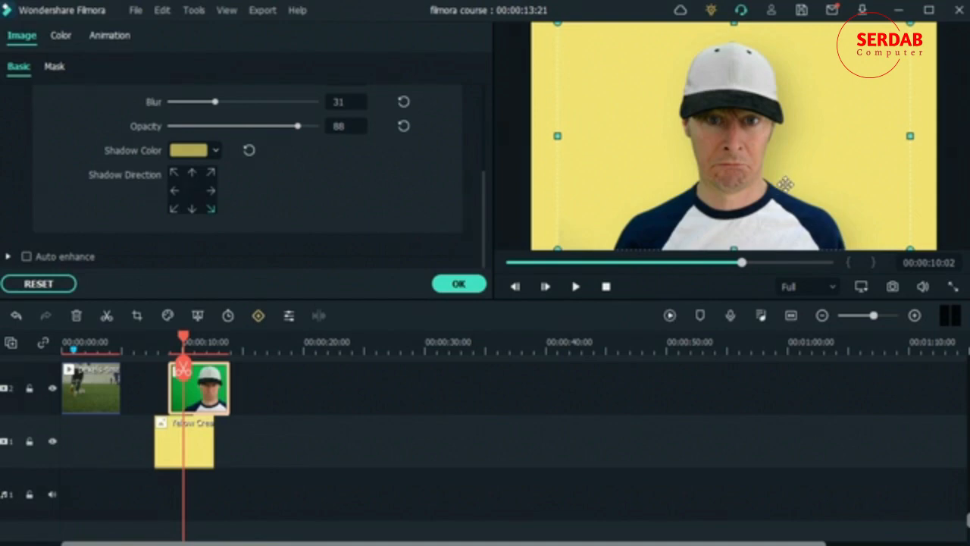
click(175, 192)
scroll(151, 205, up, 2)
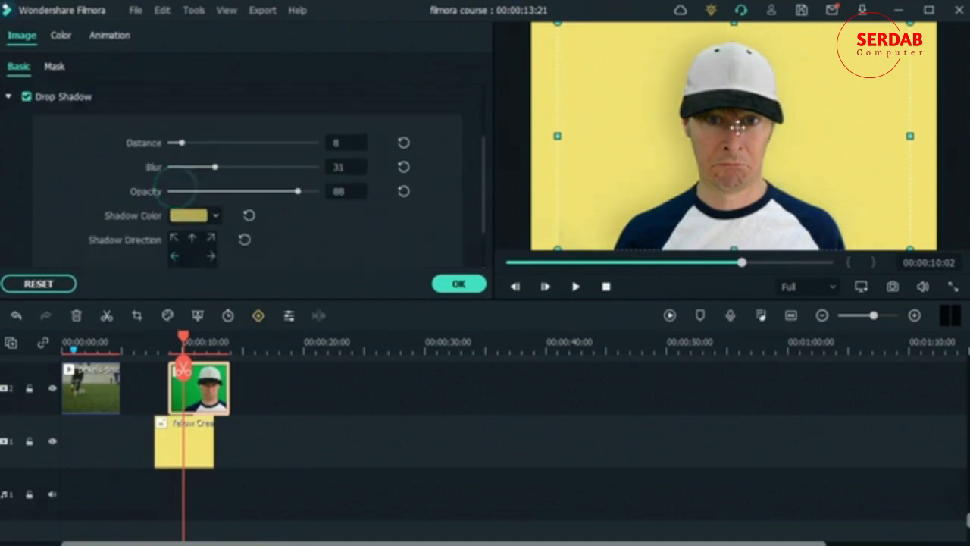
scroll(253, 239, down, 2)
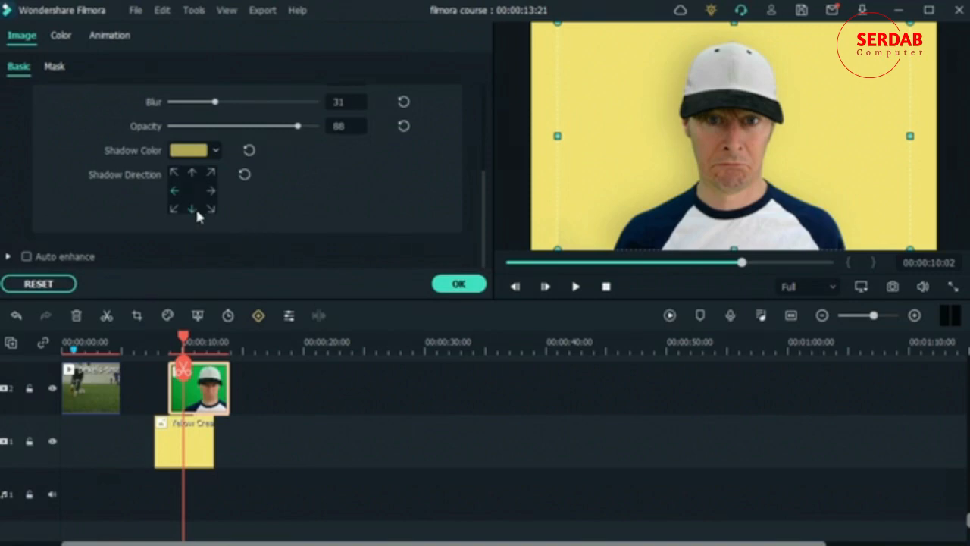
scroll(193, 203, up, 2)
click(193, 236)
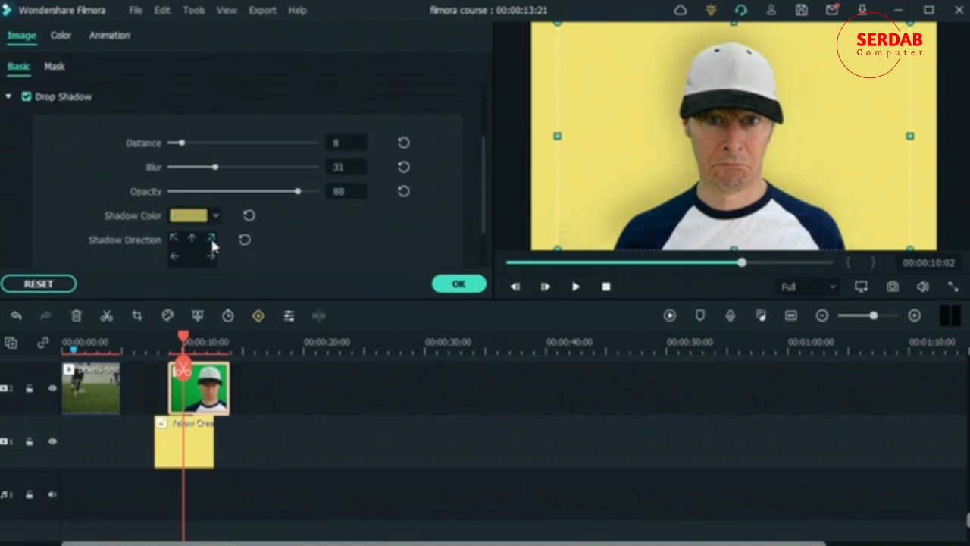
click(210, 238)
scroll(312, 230, down, 2)
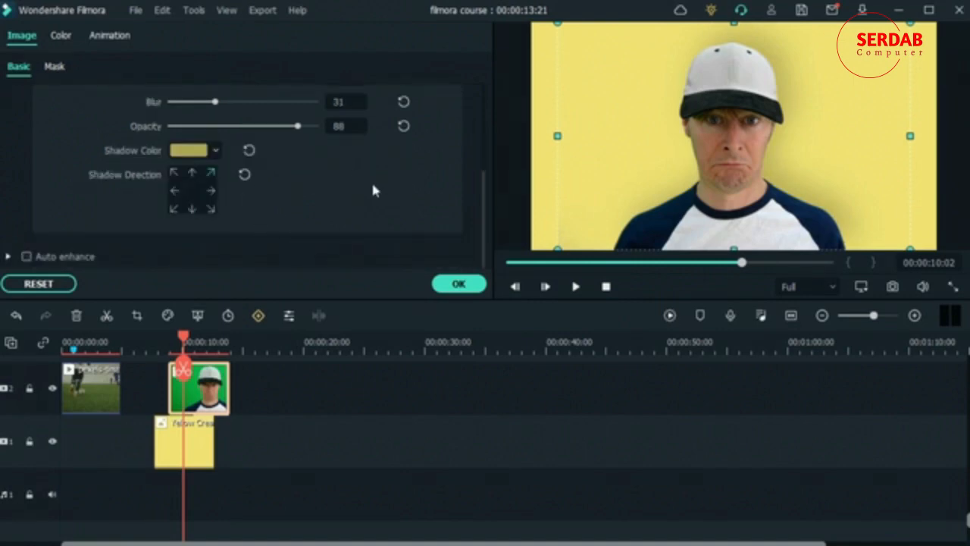
scroll(388, 206, up, 3)
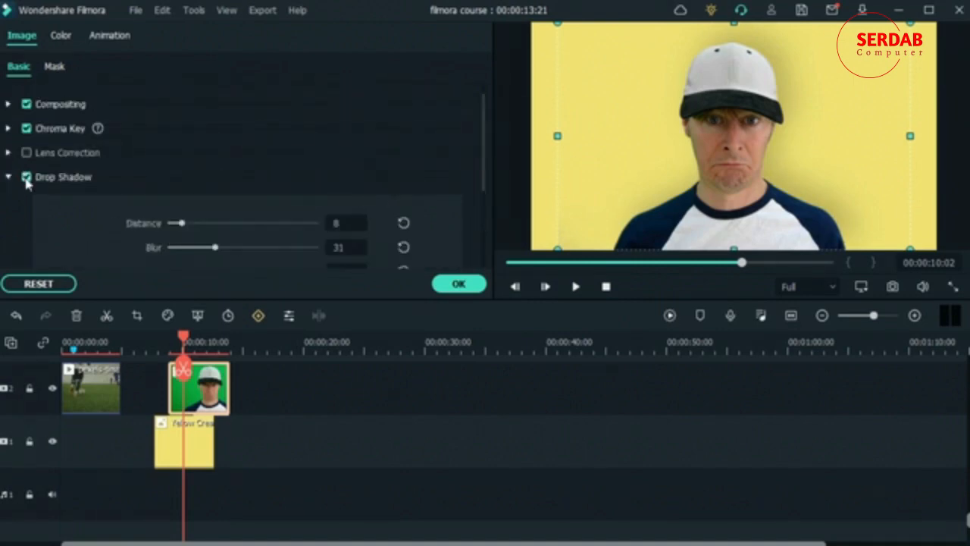
click(458, 284)
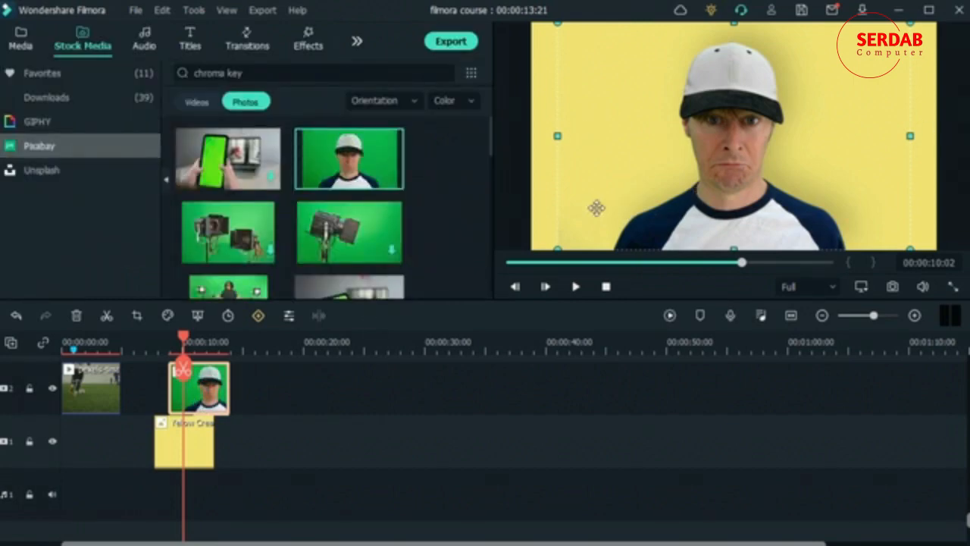
- Delete the green-screen photo and move the soccer clip on video track 2 directly above the yellow clip
click(75, 316)
click(73, 401)
drag(101, 372, 178, 403)
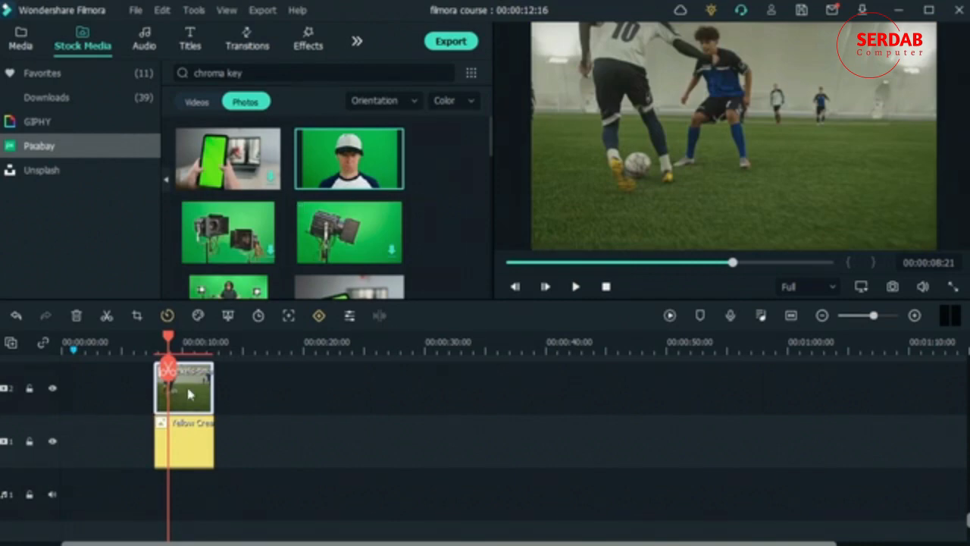
- Scale the soccer clip to 64.58% and position it at X 210, Y 160 over the yellow background
double_click(188, 393)
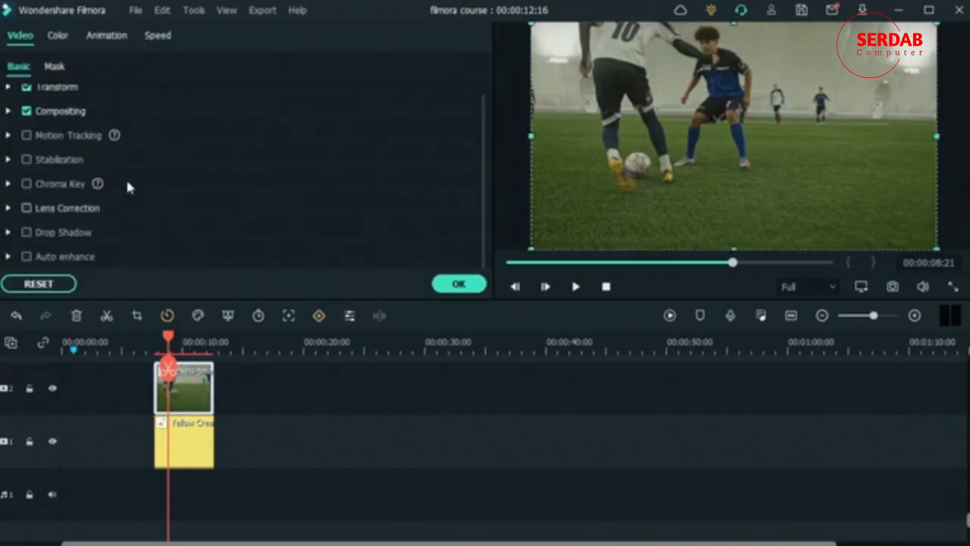
scroll(127, 183, up, 1)
click(9, 97)
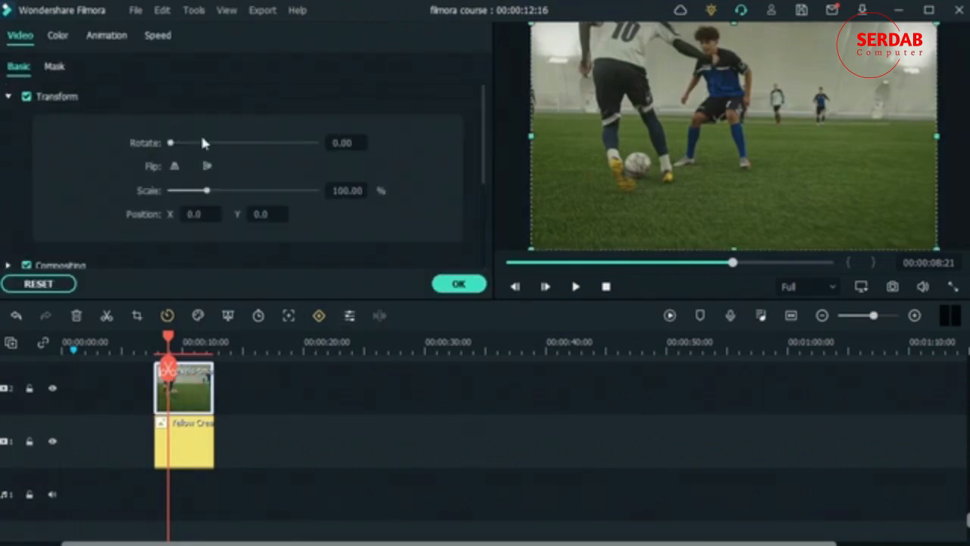
drag(207, 193, 190, 215)
drag(249, 215, 254, 214)
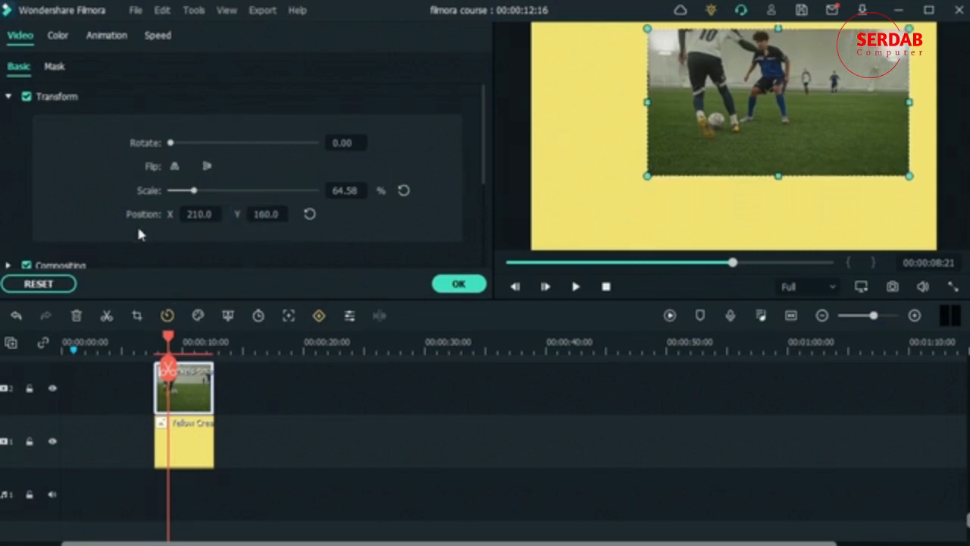
scroll(23, 162, down, 4)
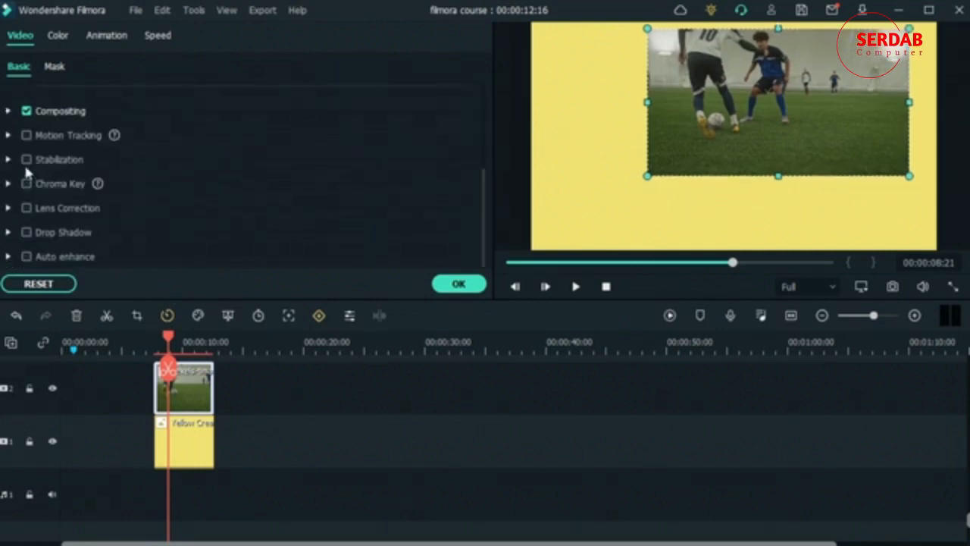
- Try a drop shadow with opacity 34 on the soccer clip, and turn the shadow off
click(27, 232)
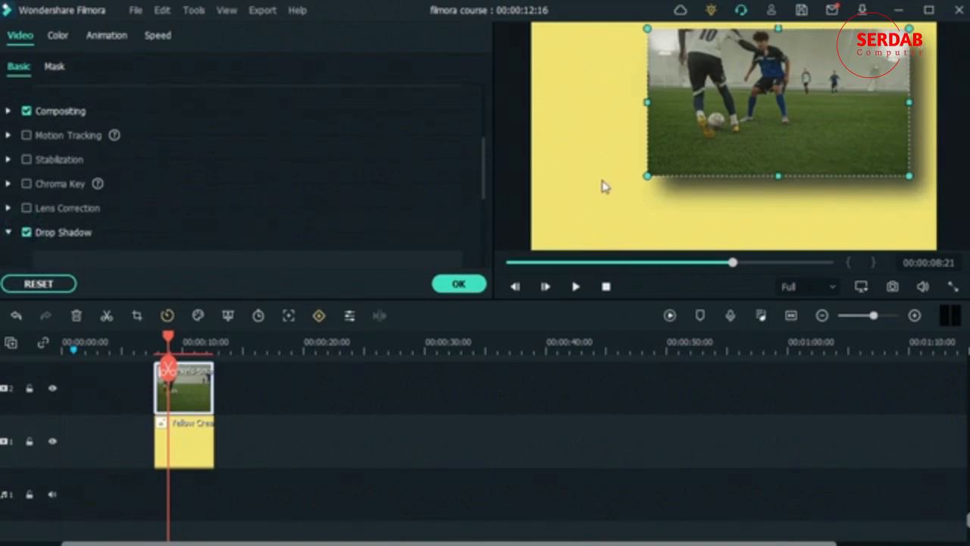
click(9, 234)
click(9, 234)
scroll(218, 194, down, 4)
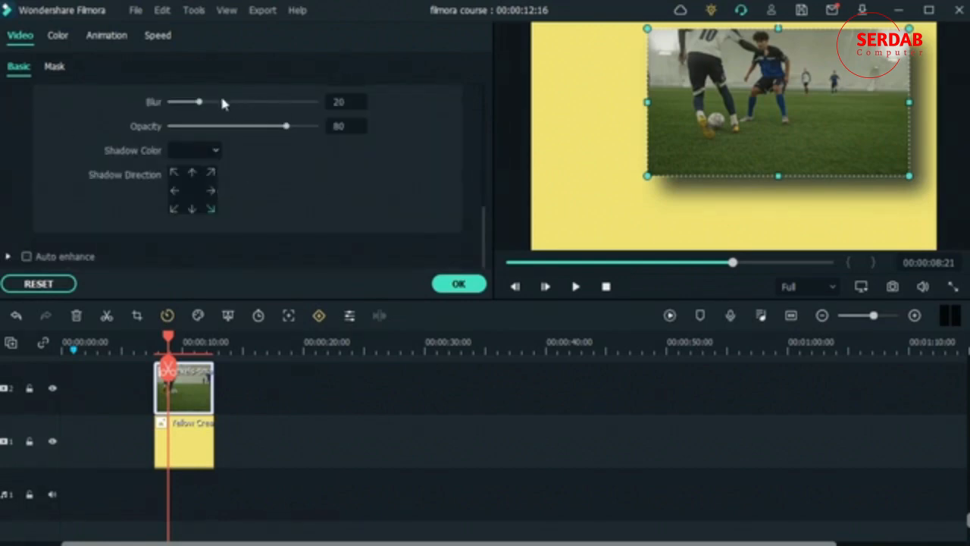
drag(288, 131, 236, 127)
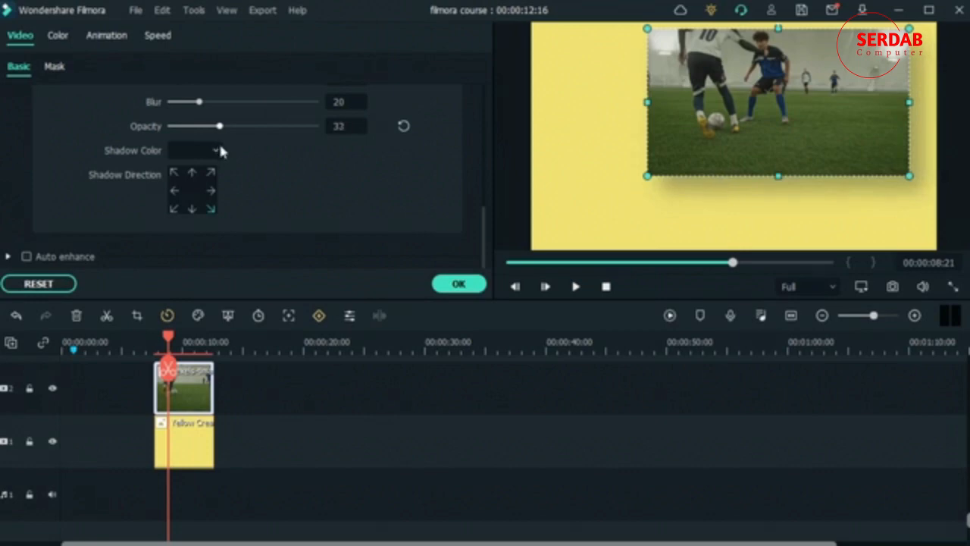
mouse_move(218, 141)
mouse_down()
mouse_move(257, 146)
mouse_move(218, 154)
mouse_up()
scroll(228, 167, up, 5)
click(26, 216)
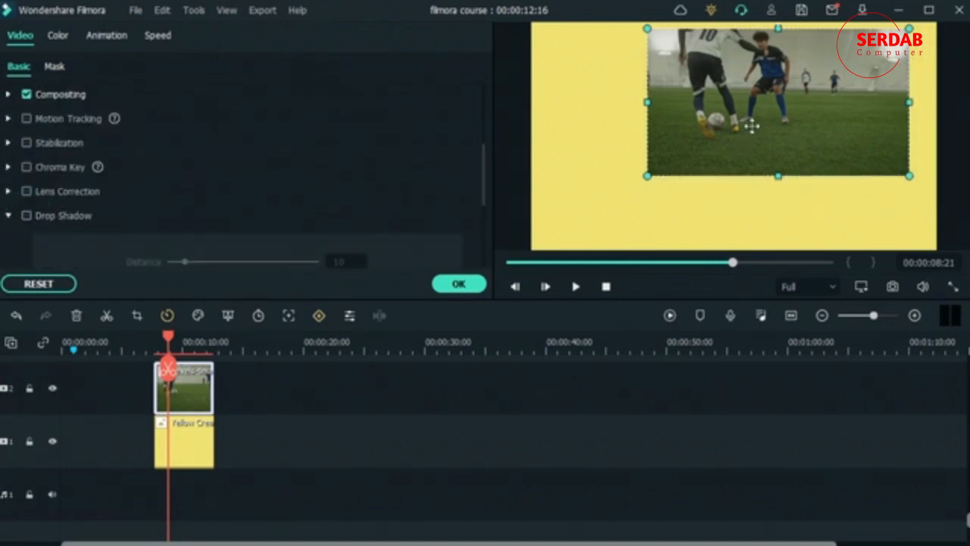
- Reset the soccer clip's scale to 100% and its position to X 0, Y 0
scroll(174, 201, up, 5)
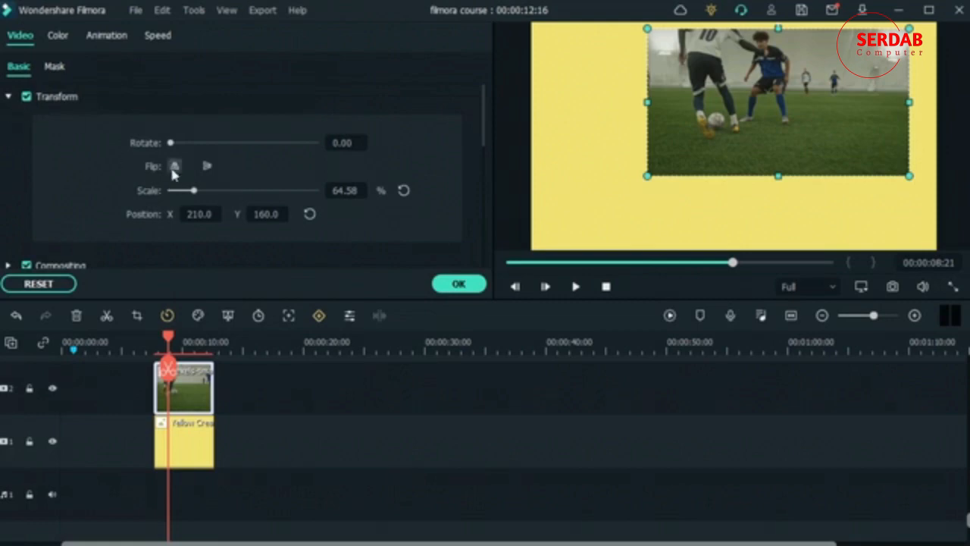
click(403, 190)
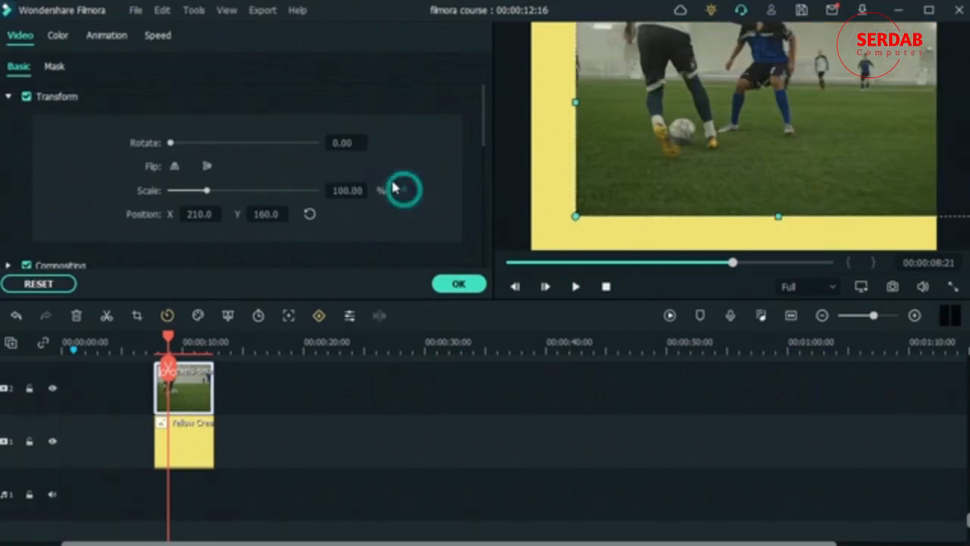
click(310, 214)
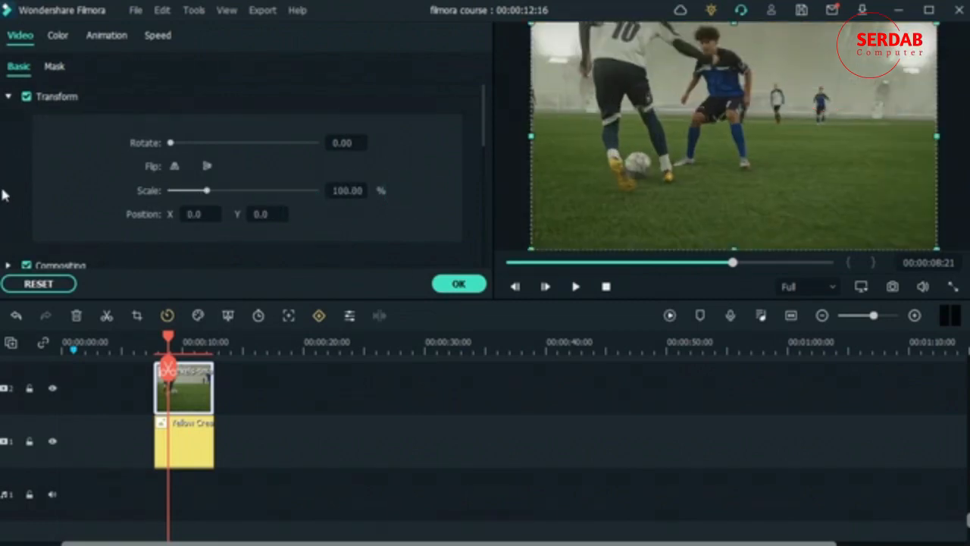
- Collapse the Drop Shadow settings, enable Auto enhance on the soccer clip and set its amount to 0
scroll(6, 194, down, 5)
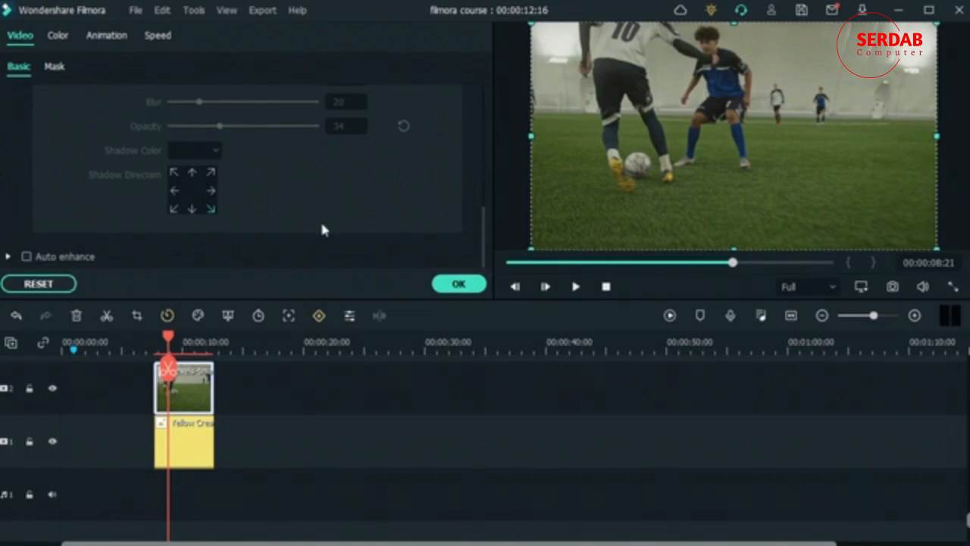
scroll(60, 214, up, 5)
scroll(27, 215, down, 5)
scroll(24, 214, up, 3)
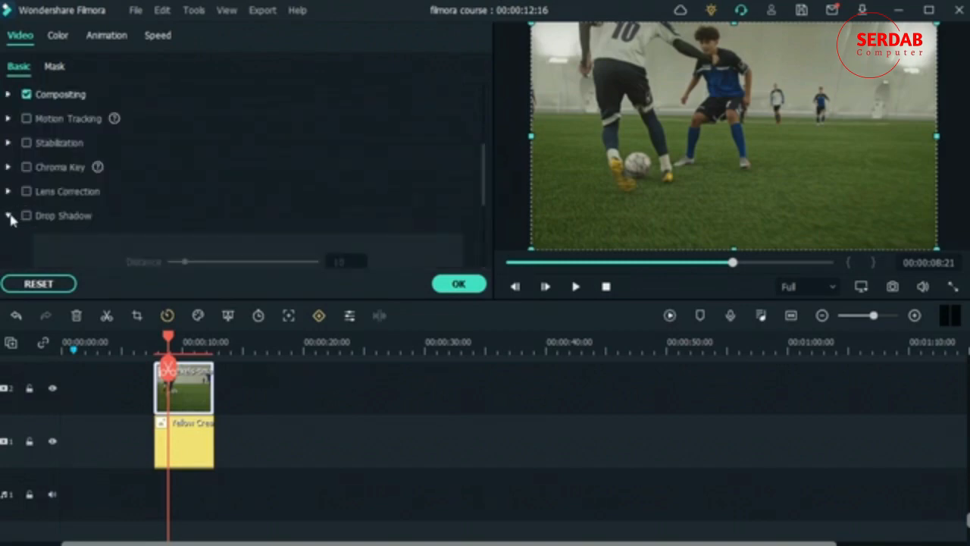
click(8, 216)
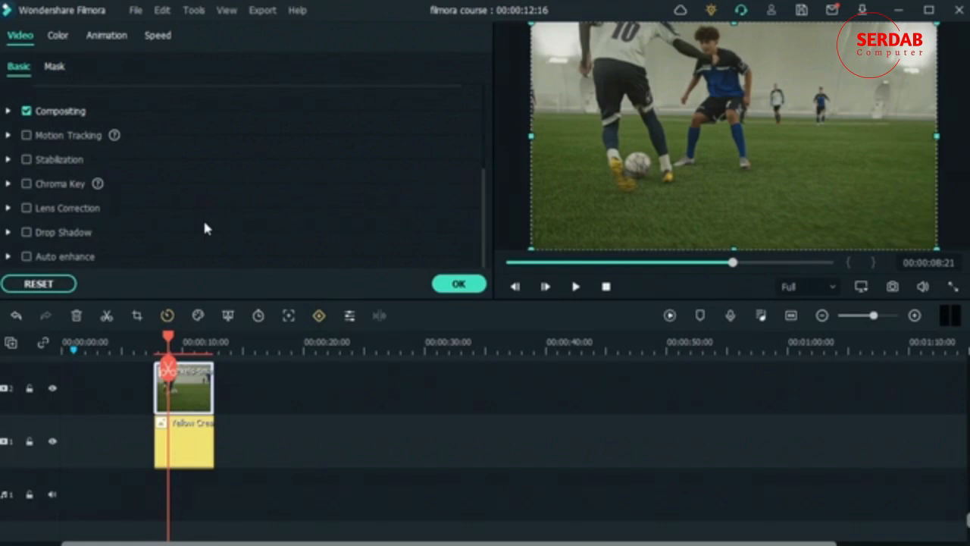
click(7, 259)
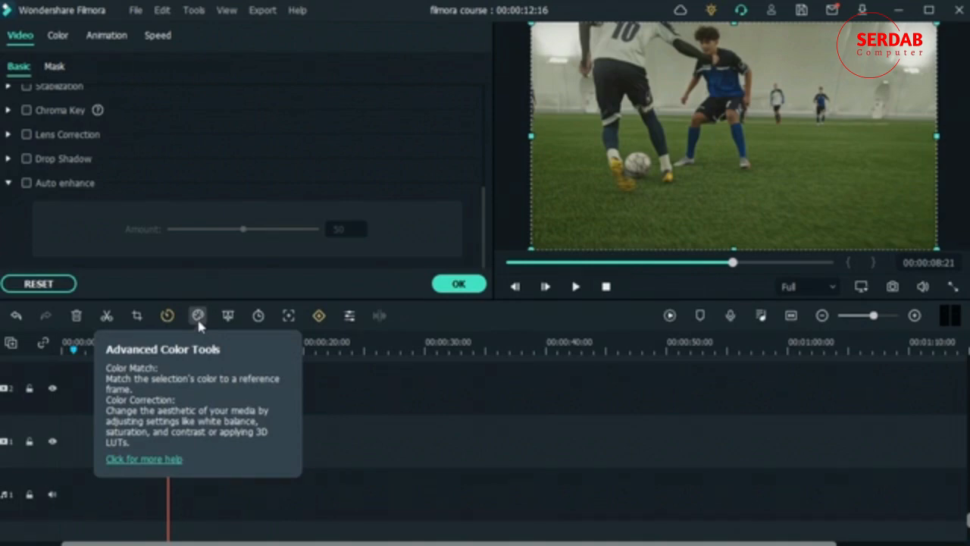
click(26, 184)
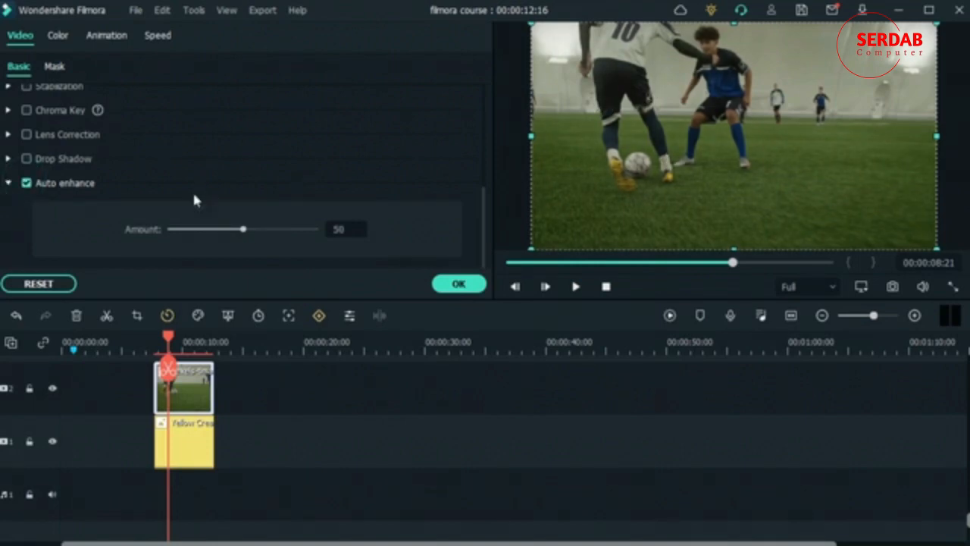
click(26, 184)
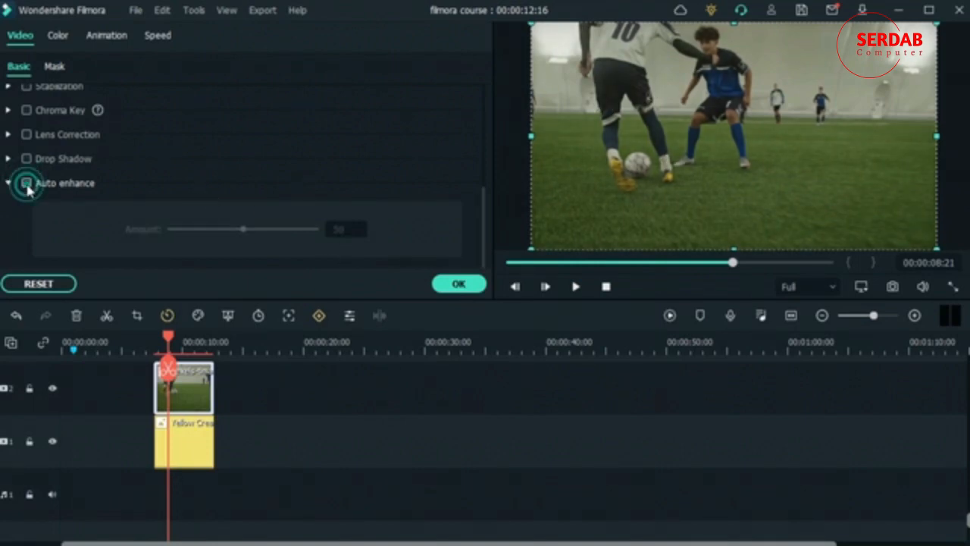
click(26, 183)
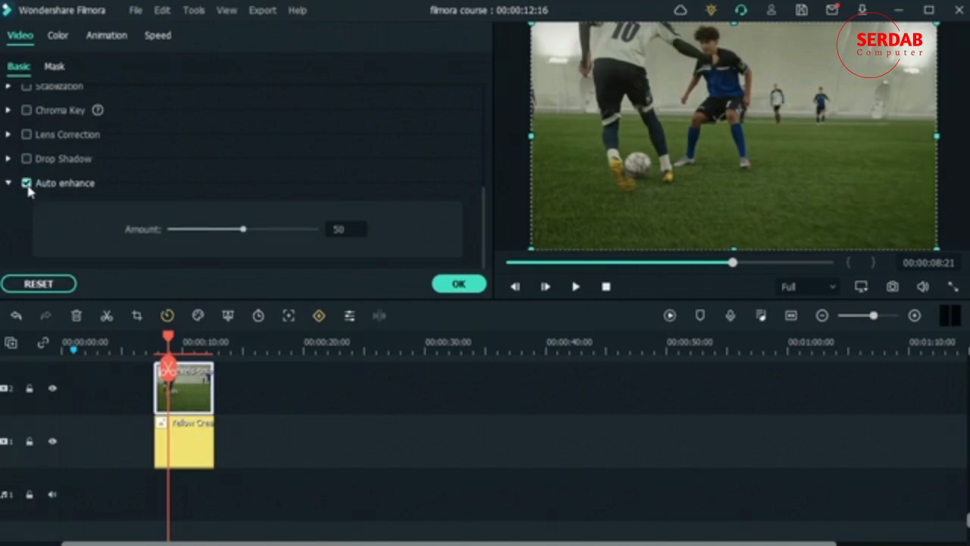
drag(243, 229, 344, 233)
drag(304, 239, 150, 229)
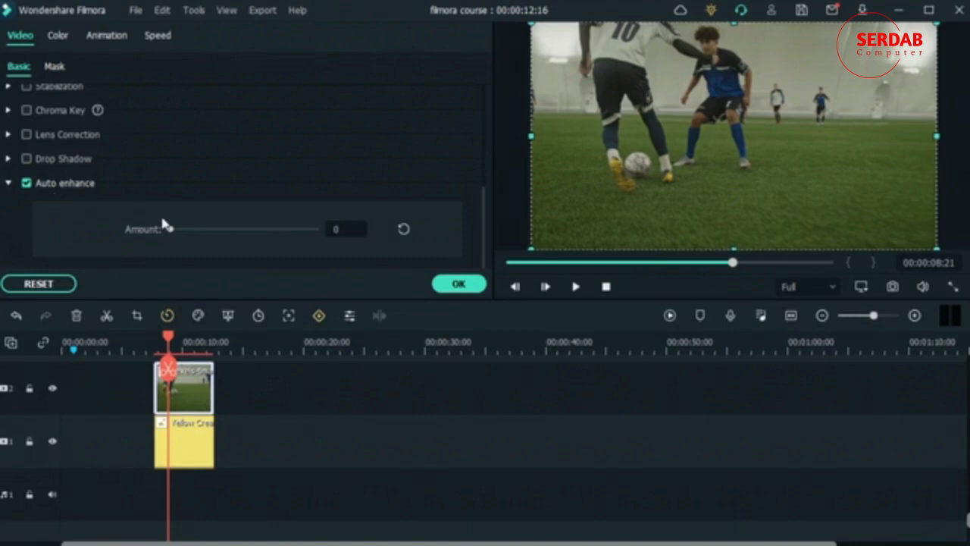
- Try a star mask on the soccer clip, shrunk and moved around the distant player in the upper right of the frame
scroll(159, 220, up, 5)
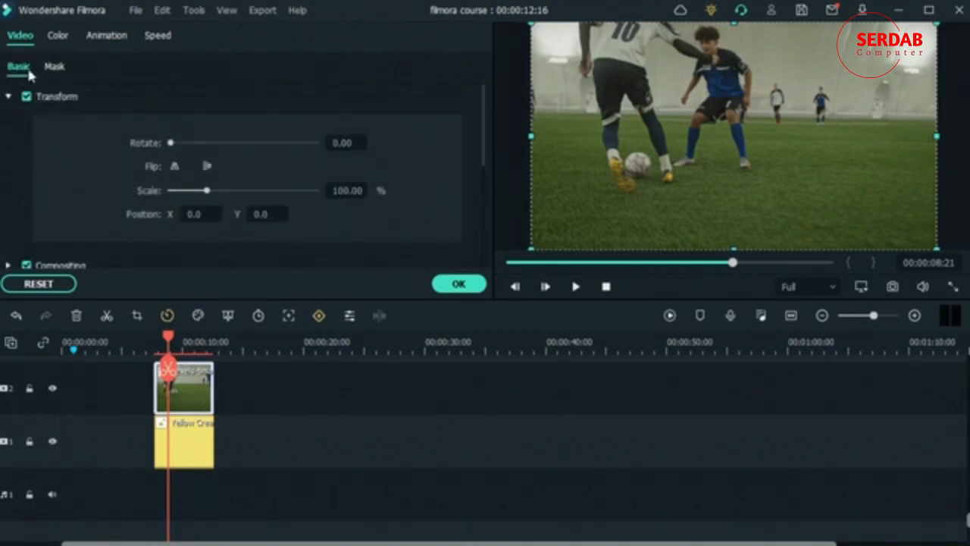
scroll(76, 144, down, 5)
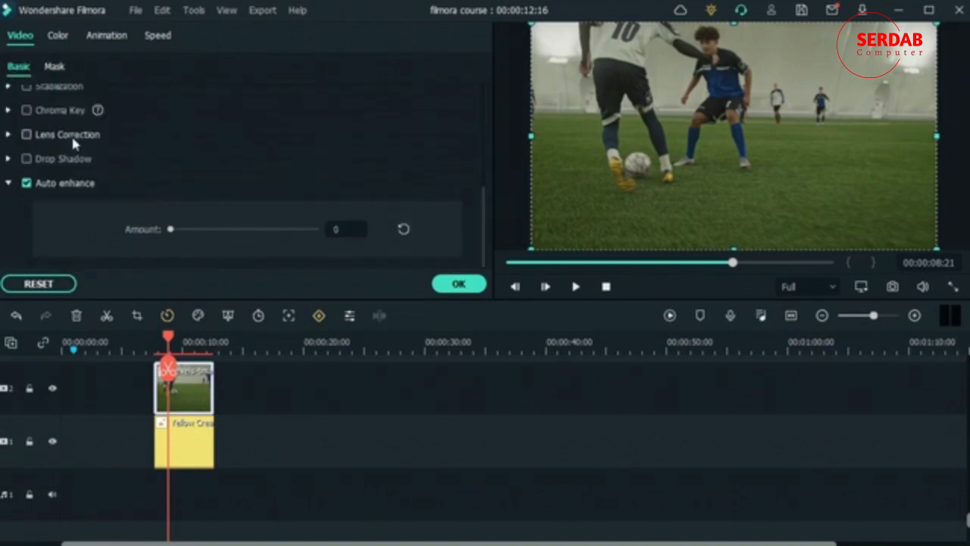
click(54, 69)
scroll(419, 201, down, 2)
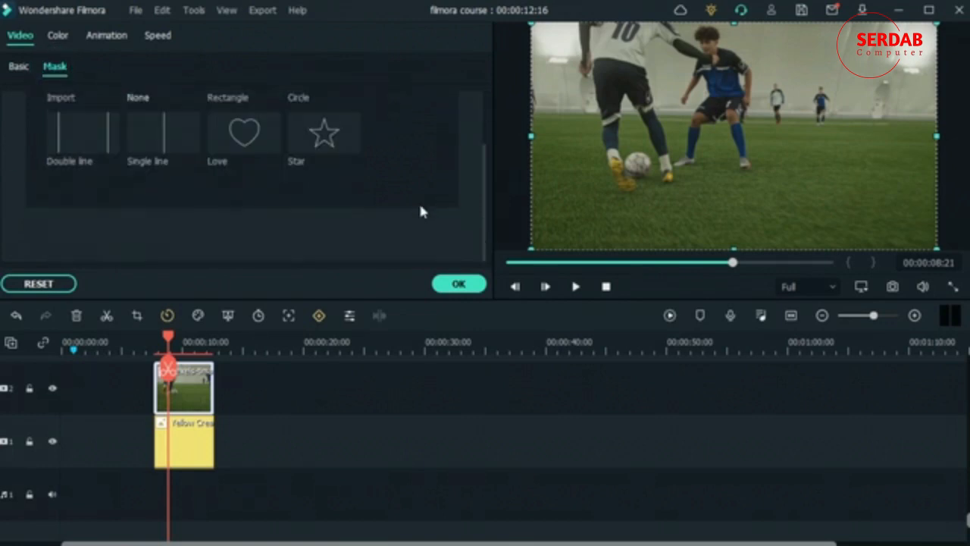
scroll(418, 201, up, 2)
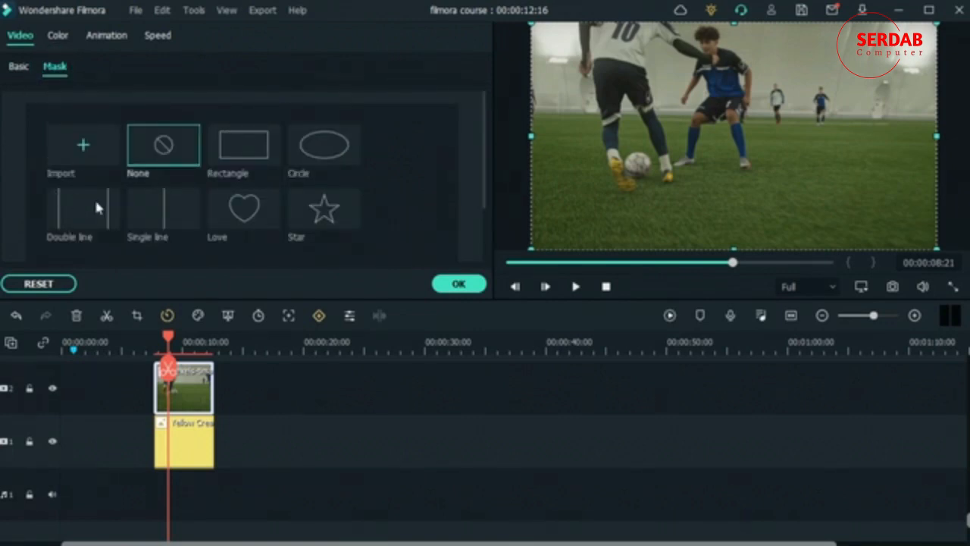
click(338, 216)
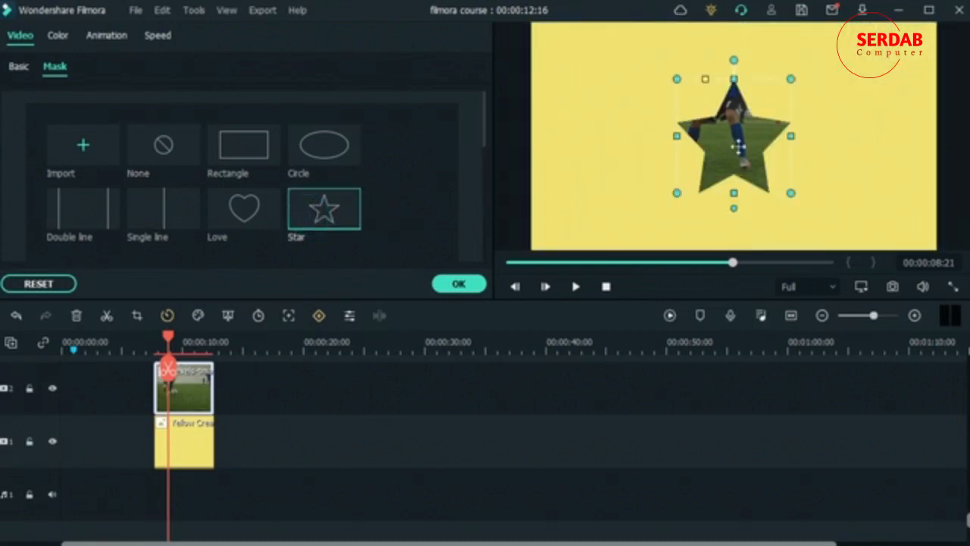
drag(725, 140, 841, 120)
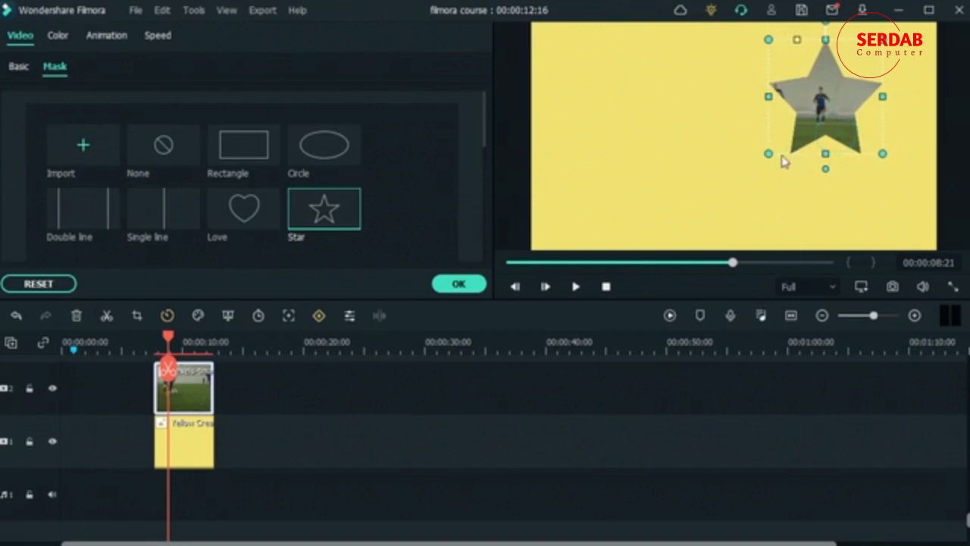
drag(769, 154, 784, 139)
drag(820, 103, 816, 110)
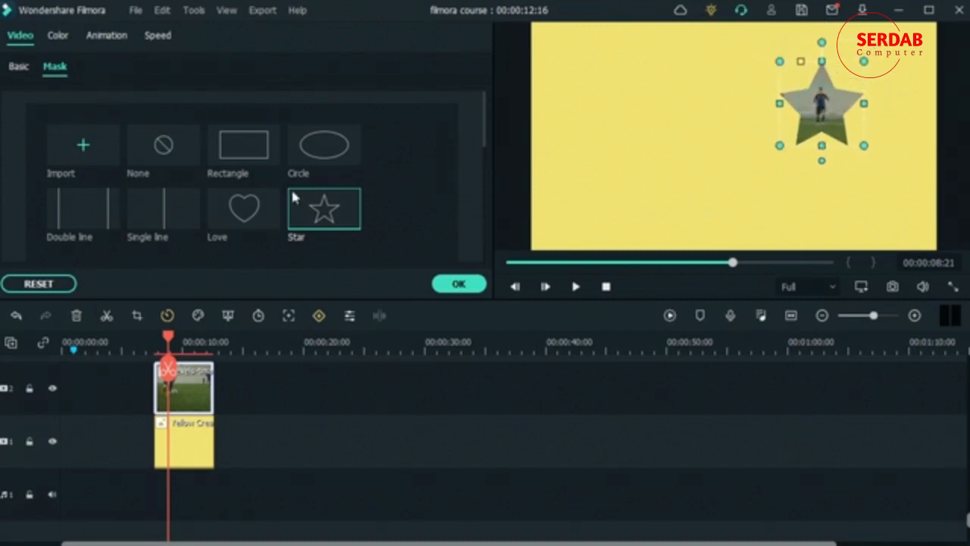
- Try enlarged rectangle and circle masks on the soccer clip, and remove the mask
click(259, 152)
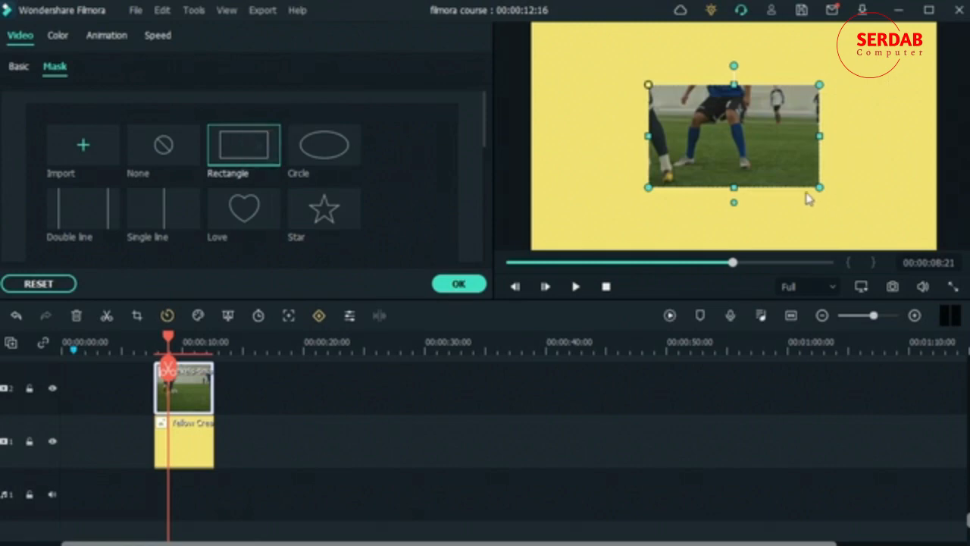
drag(830, 196, 900, 240)
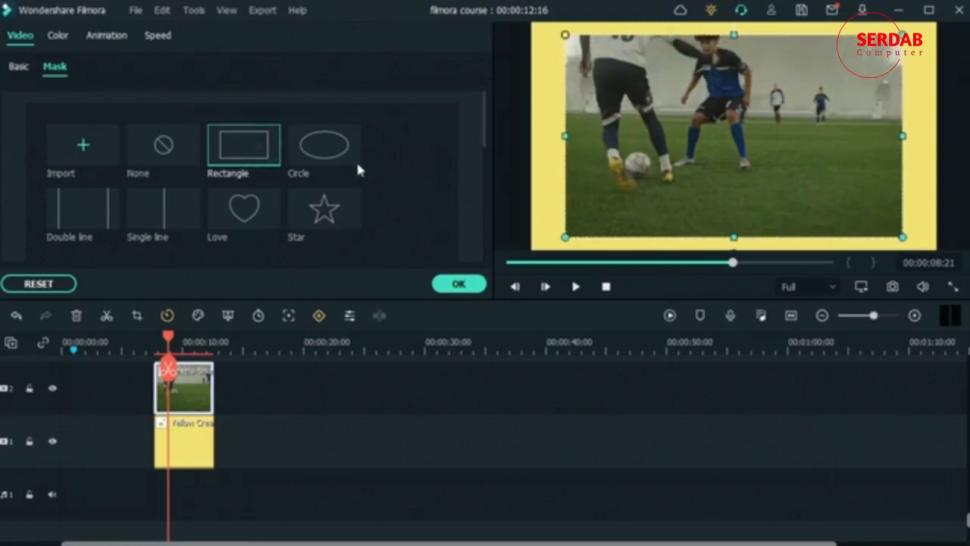
click(335, 156)
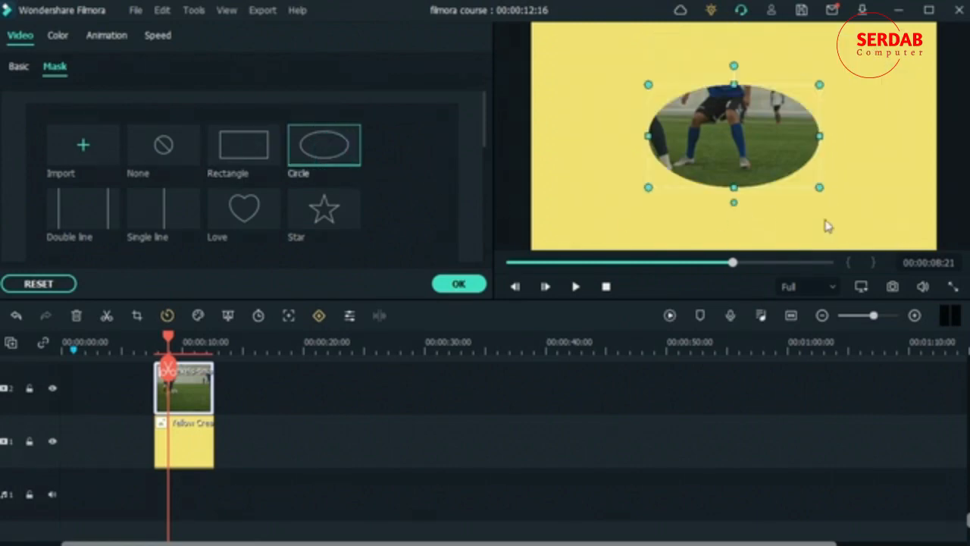
drag(821, 187, 854, 225)
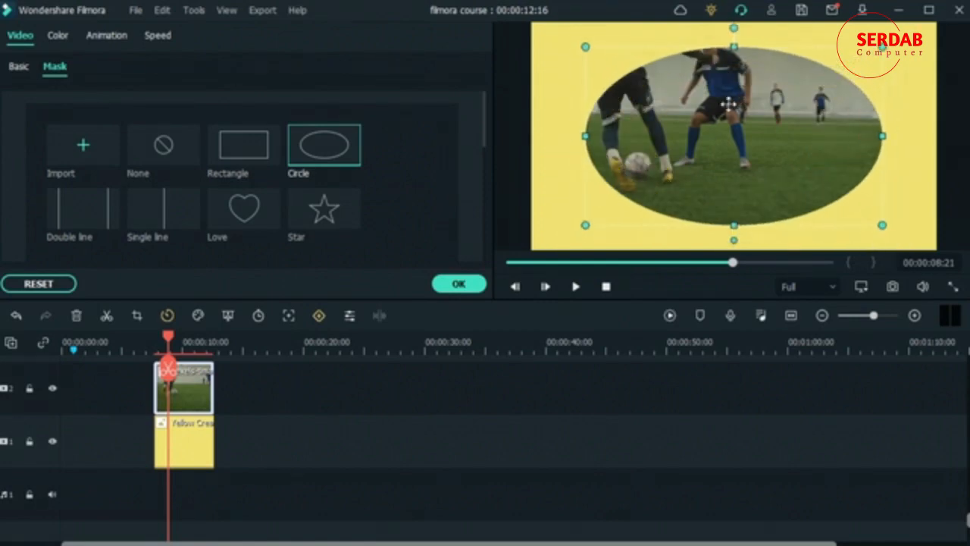
click(152, 163)
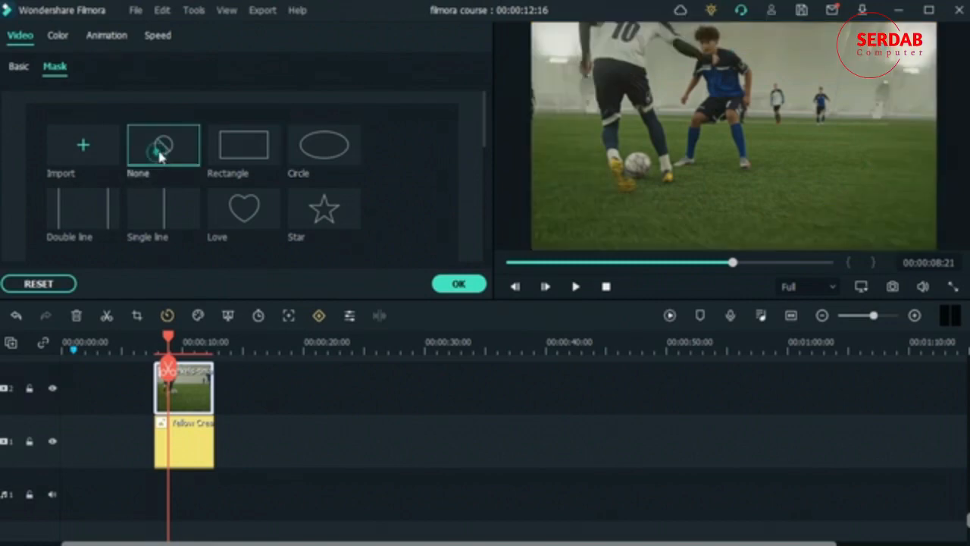
- Apply a star mask at X 143.3, Y 101.9 around the distant player, scaled to 25.94 and rotated to 403.26°
click(344, 217)
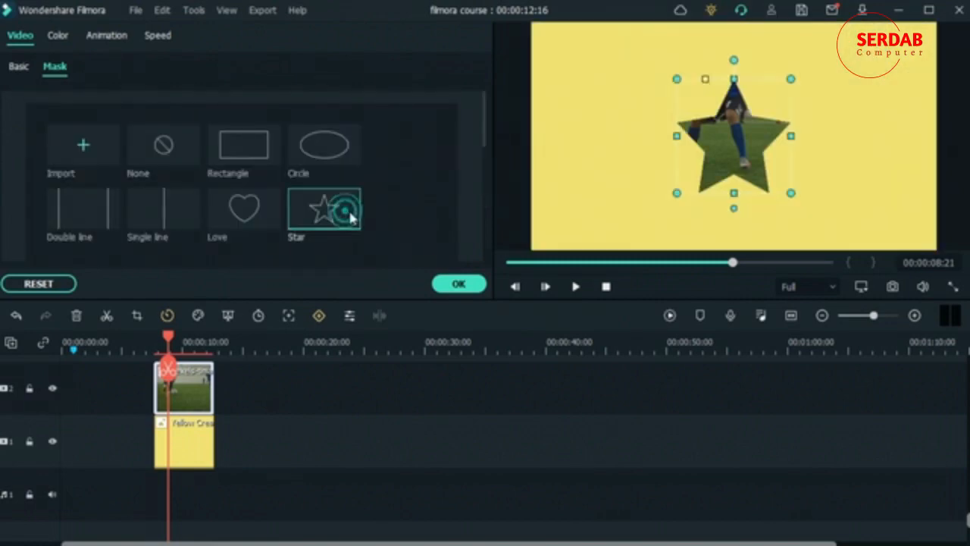
drag(736, 143, 825, 103)
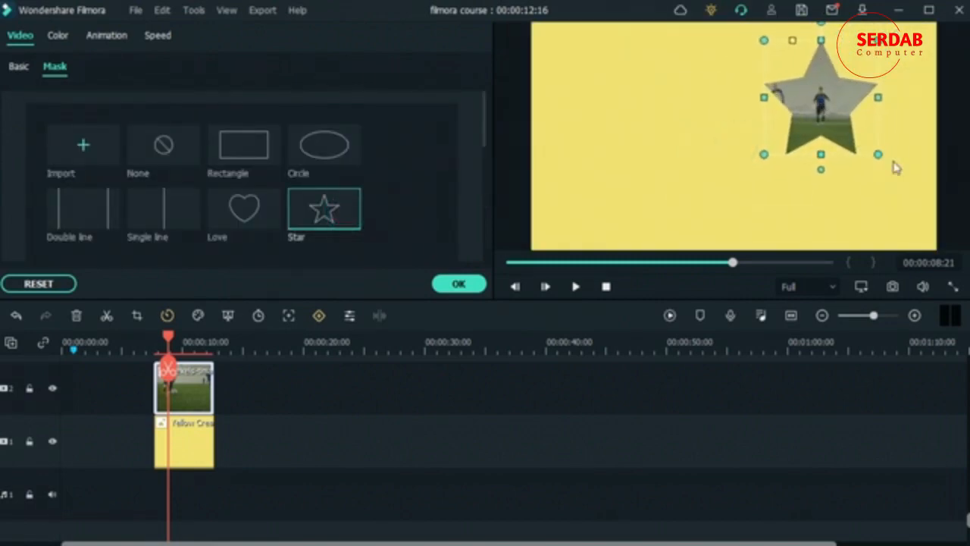
drag(878, 154, 832, 106)
scroll(430, 172, down, 5)
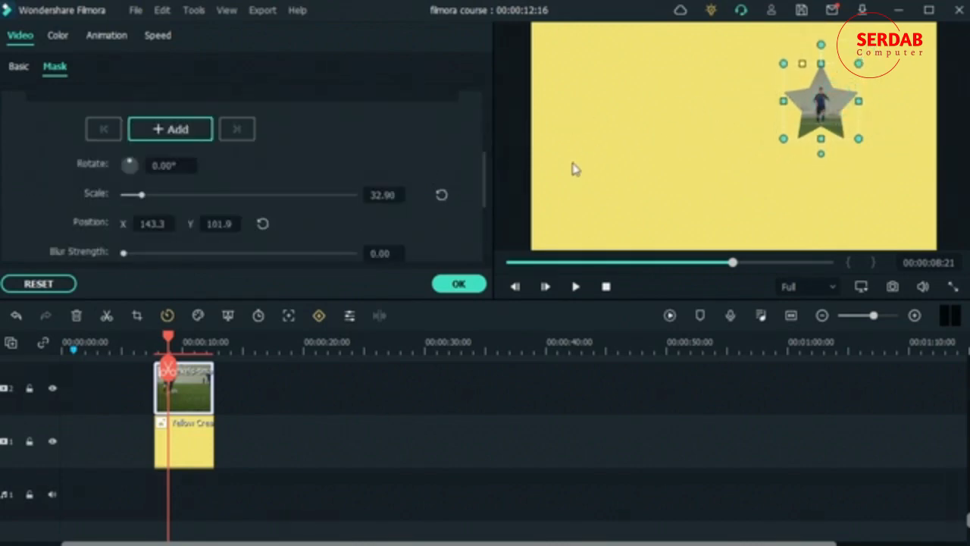
drag(140, 197, 144, 159)
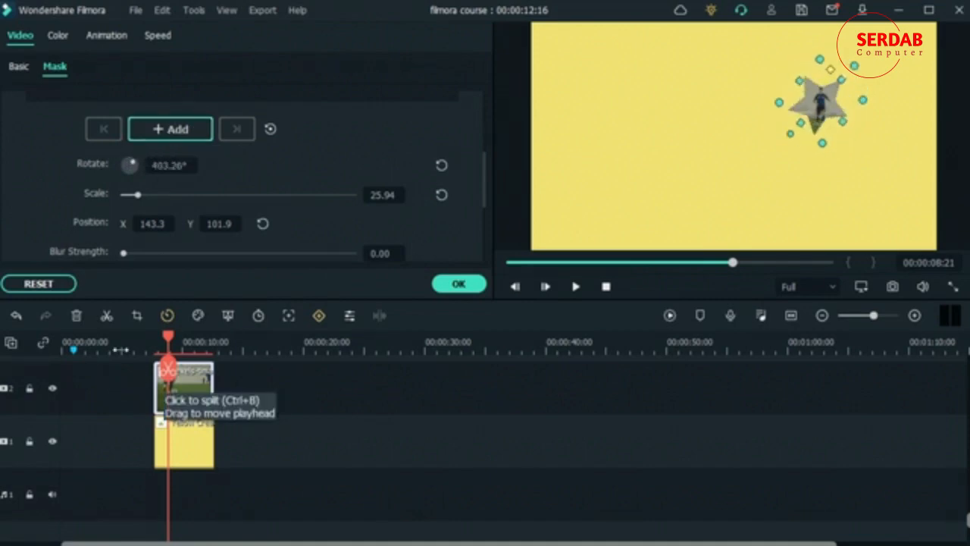
- Add a mask keyframe at 00:00:08:02, near the start of the soccer clip
drag(167, 342, 159, 341)
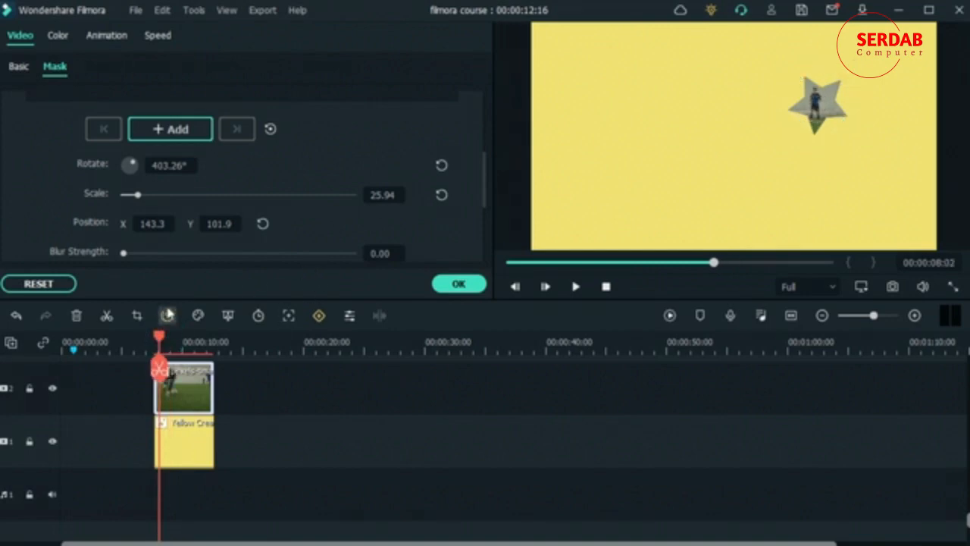
scroll(49, 213, down, 2)
scroll(49, 212, up, 2)
click(184, 132)
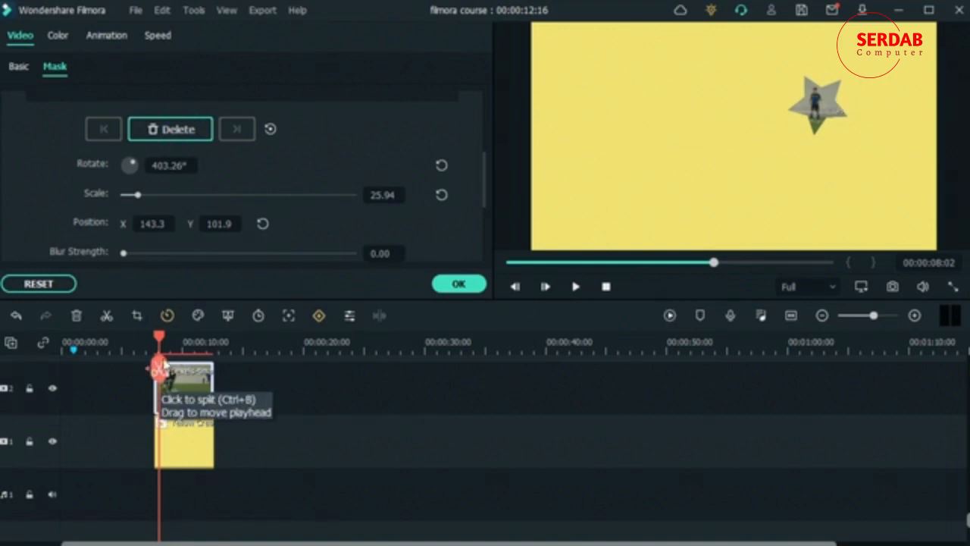
- Enlarge the star mask at 00:00:09:24 to animate its scale, and return the playhead to 00:00:08:07
drag(157, 339, 185, 346)
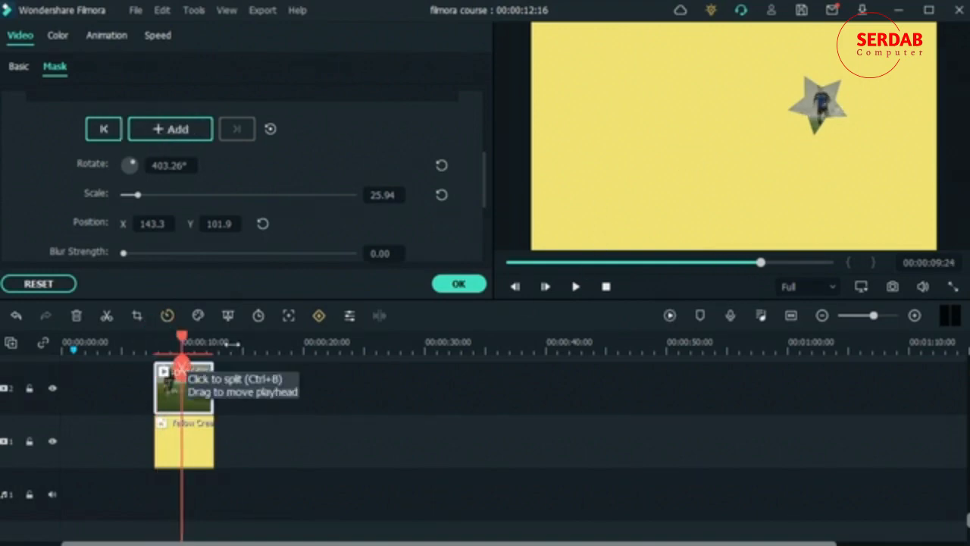
drag(140, 196, 167, 197)
drag(182, 336, 160, 353)
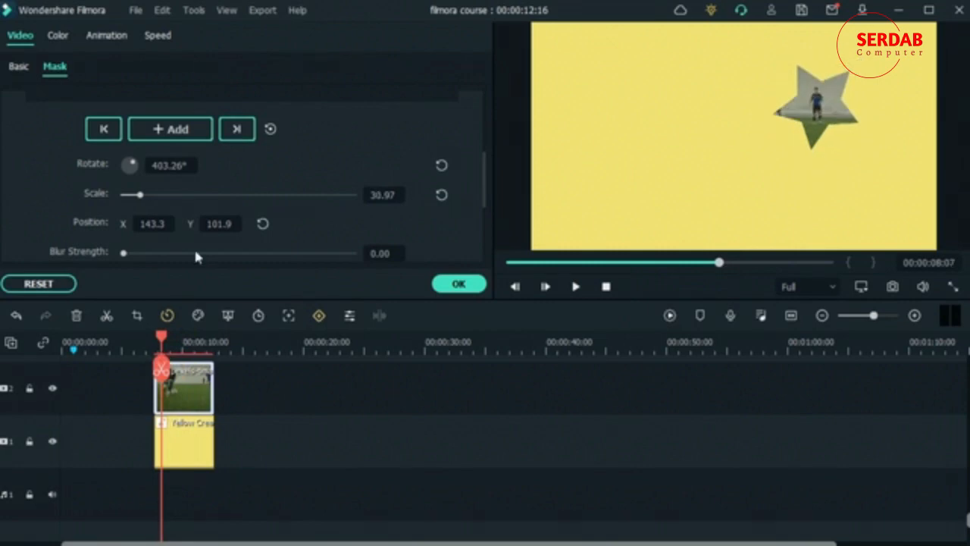
- Reset the star mask with its keyframes, and move the mask to X 100.0, Y 110.0
click(272, 129)
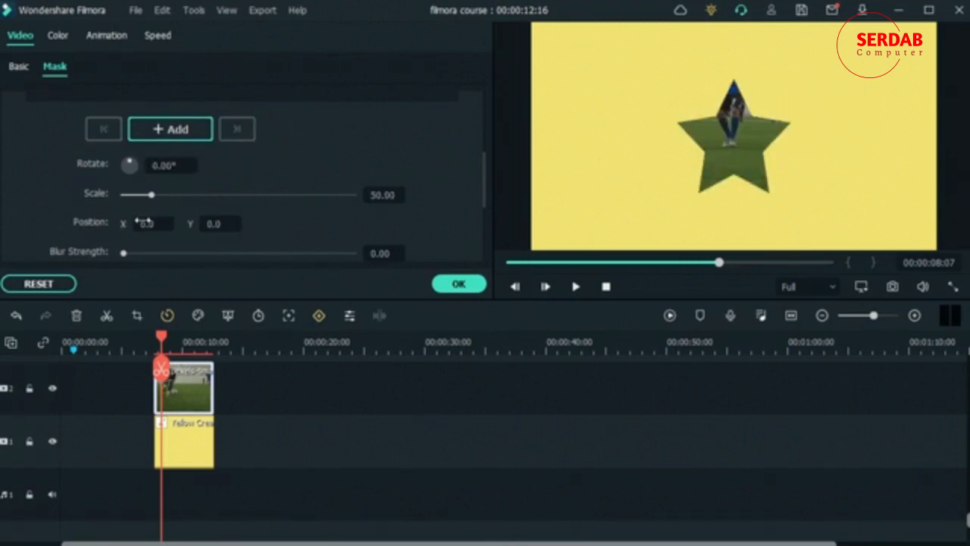
drag(142, 222, 212, 220)
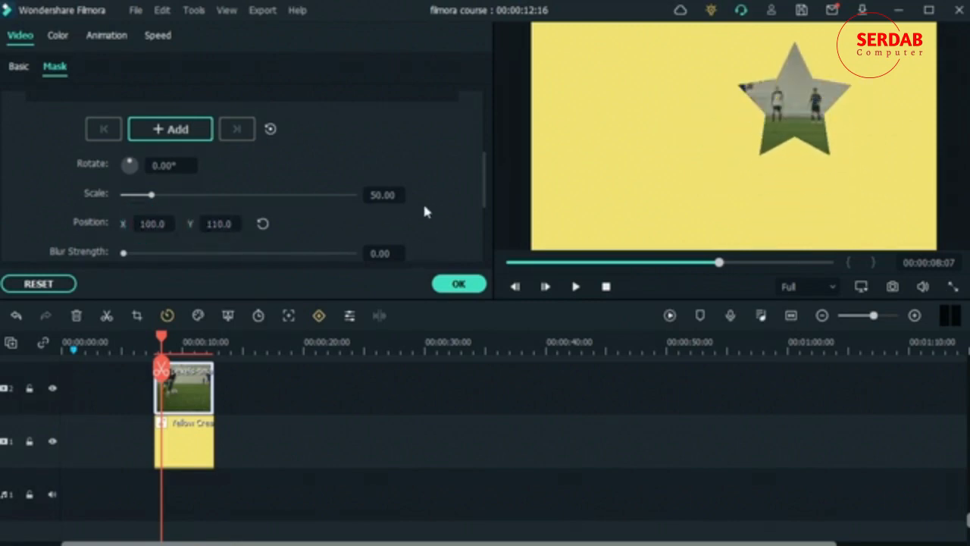
- Set the star mask's blur strength to 6.58, width to 52.96 and height to 33.88
scroll(422, 201, down, 2)
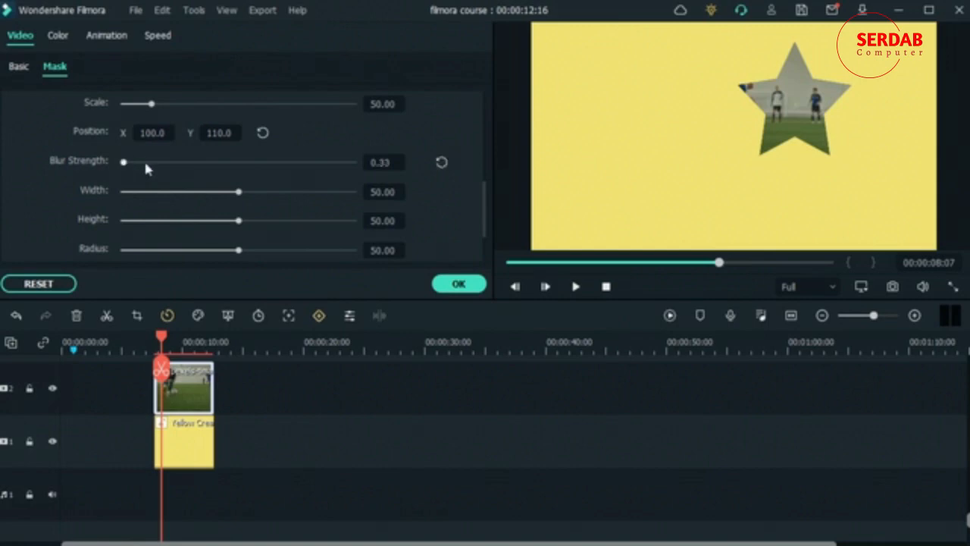
drag(124, 162, 148, 215)
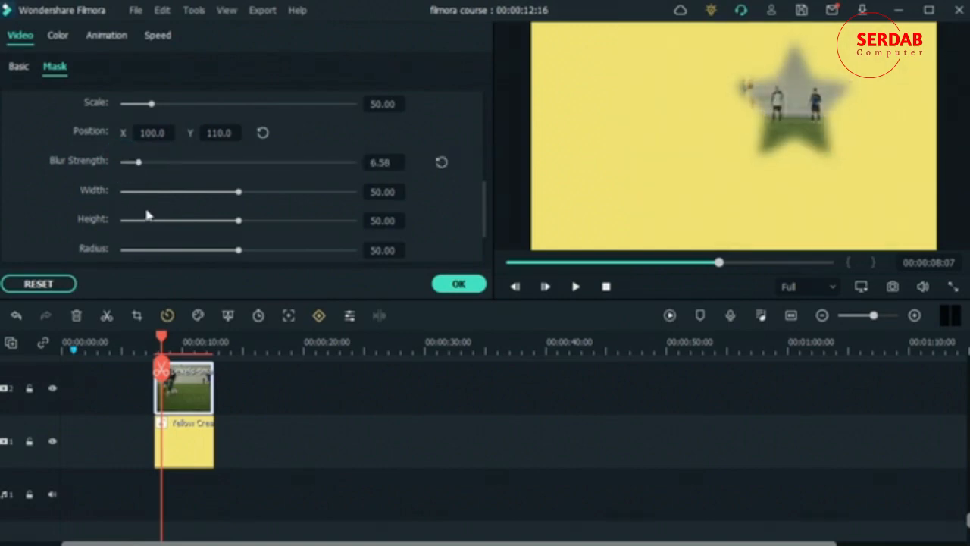
drag(239, 192, 356, 192)
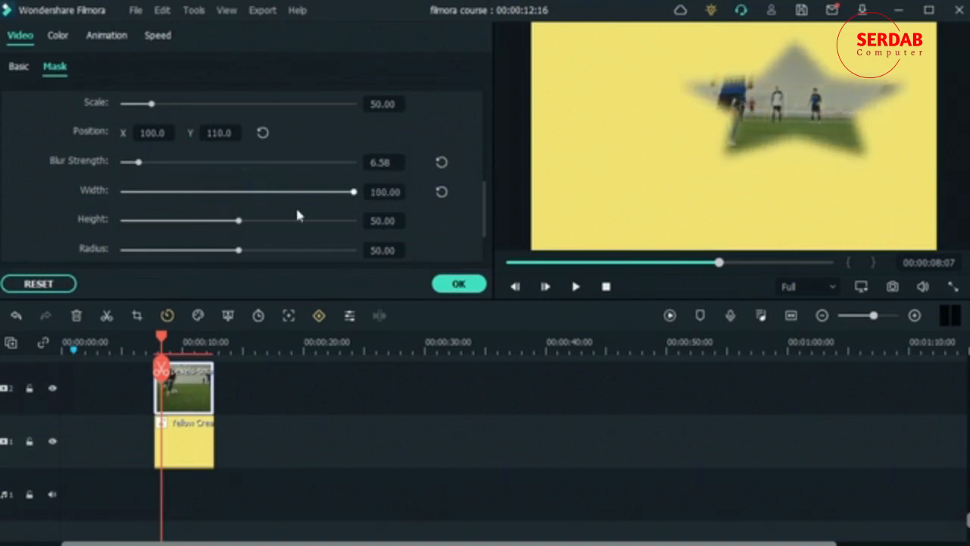
drag(297, 215, 201, 227)
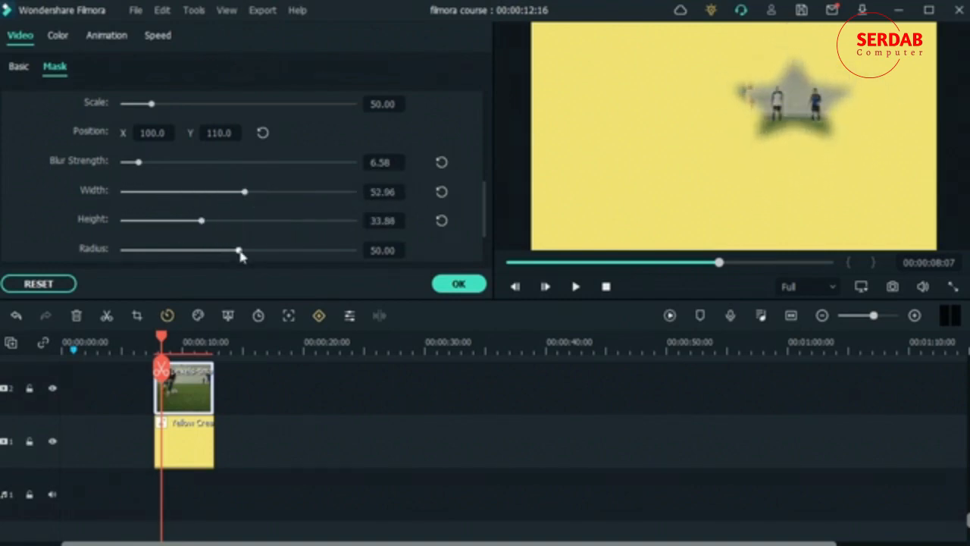
- Try a mask radius of 18.42, clear the blur strength to 0.00, and raise the radius to 100.00 for a pentagon shape
drag(240, 256, 169, 252)
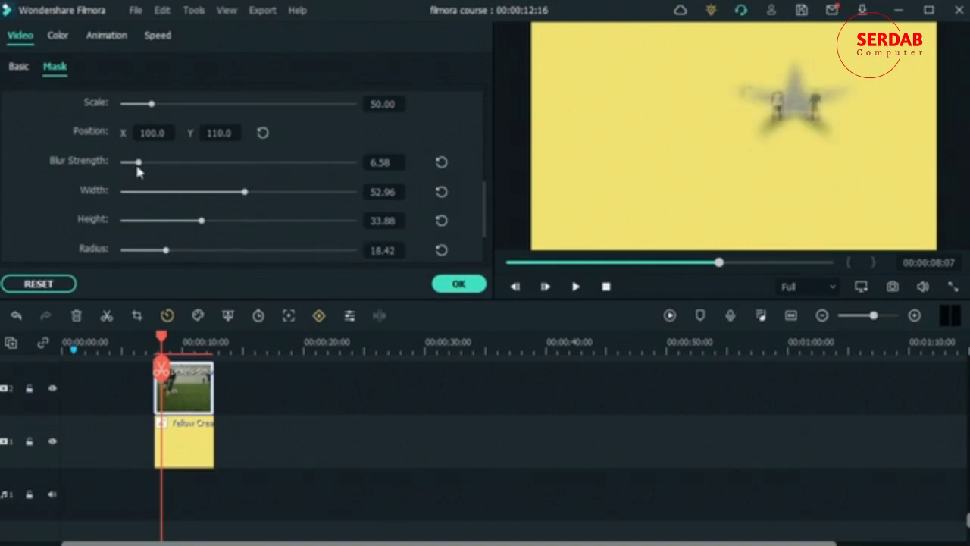
drag(138, 163, 125, 162)
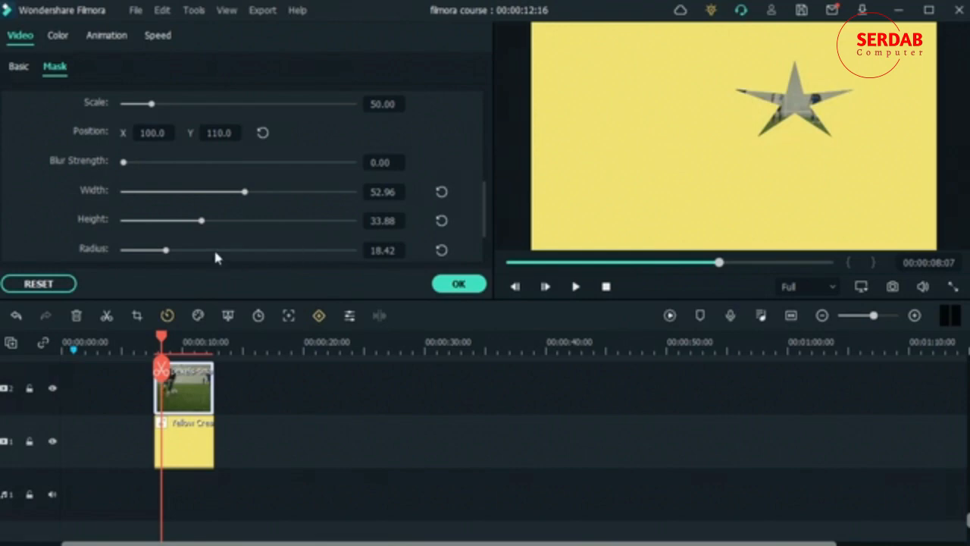
drag(167, 253, 410, 260)
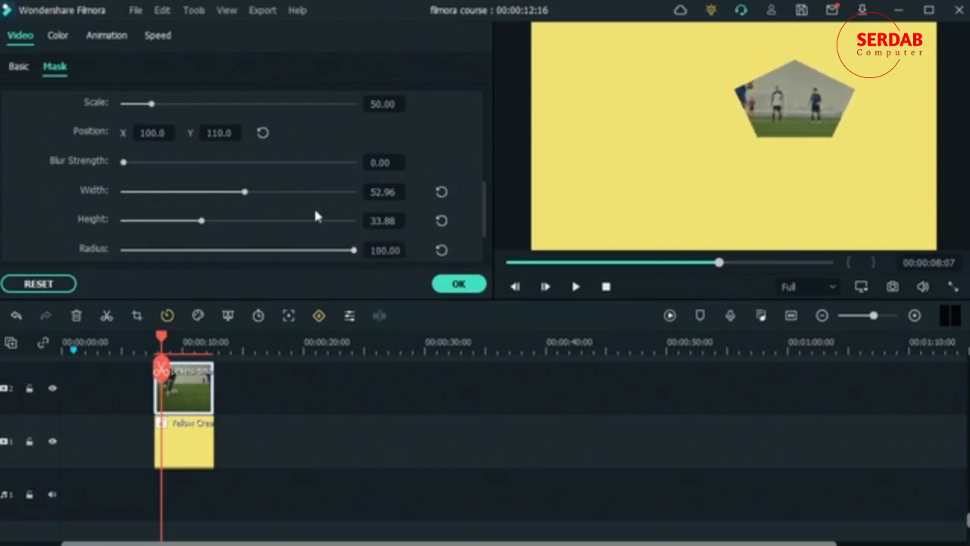
- Invert the pentagon mask so it cuts a hole in the soccer clip
scroll(314, 209, down, 1)
scroll(142, 251, down, 1)
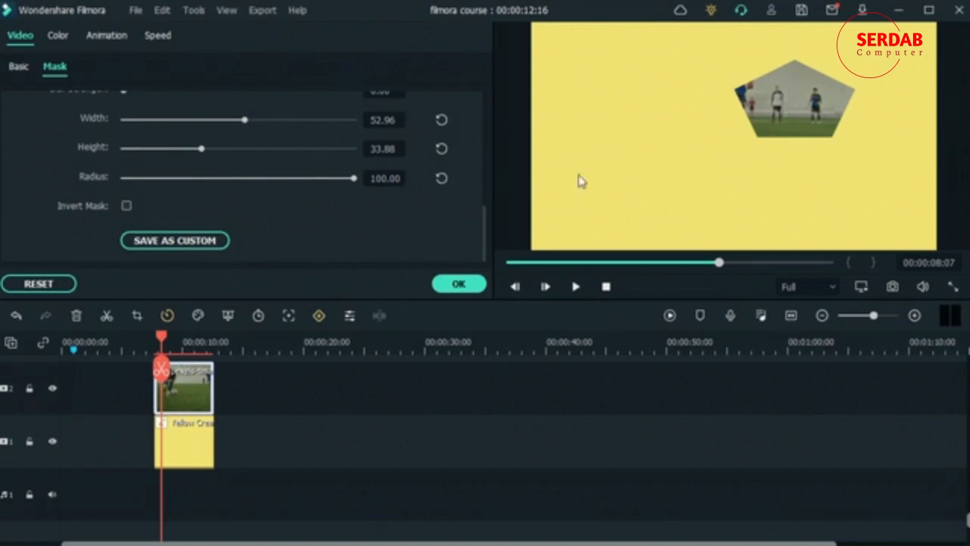
click(127, 206)
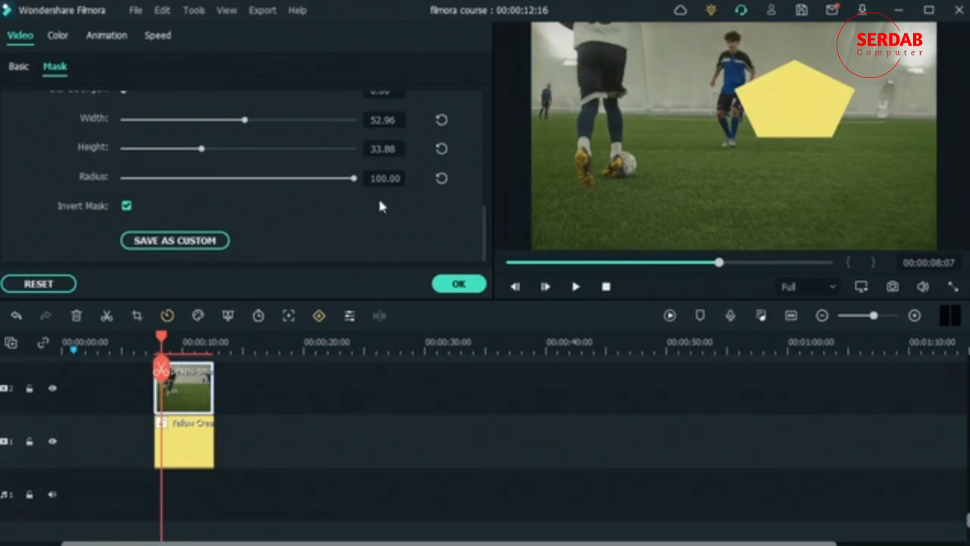
- Save the current mask as a custom mask named "polygon mask"
scroll(380, 200, up, 3)
scroll(189, 228, down, 3)
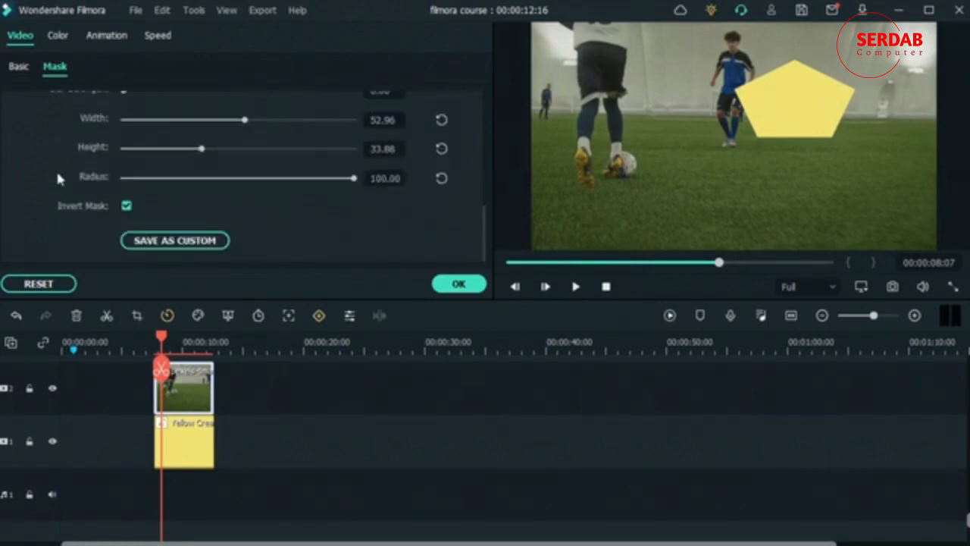
click(173, 241)
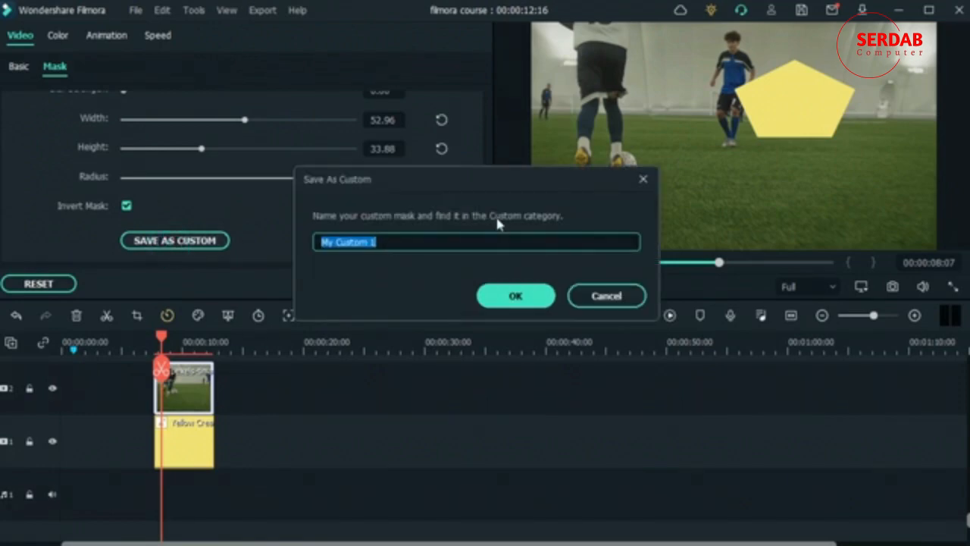
text(polygon mask)
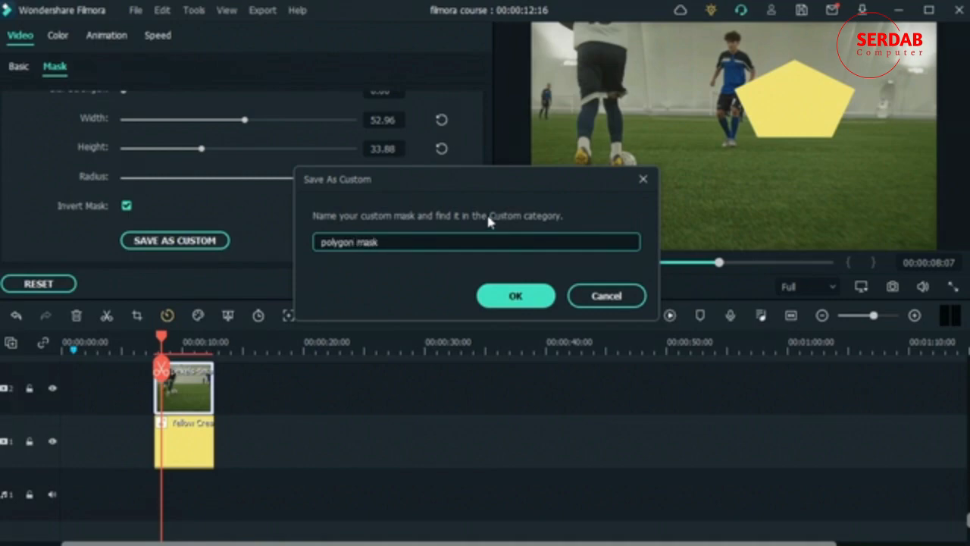
click(515, 295)
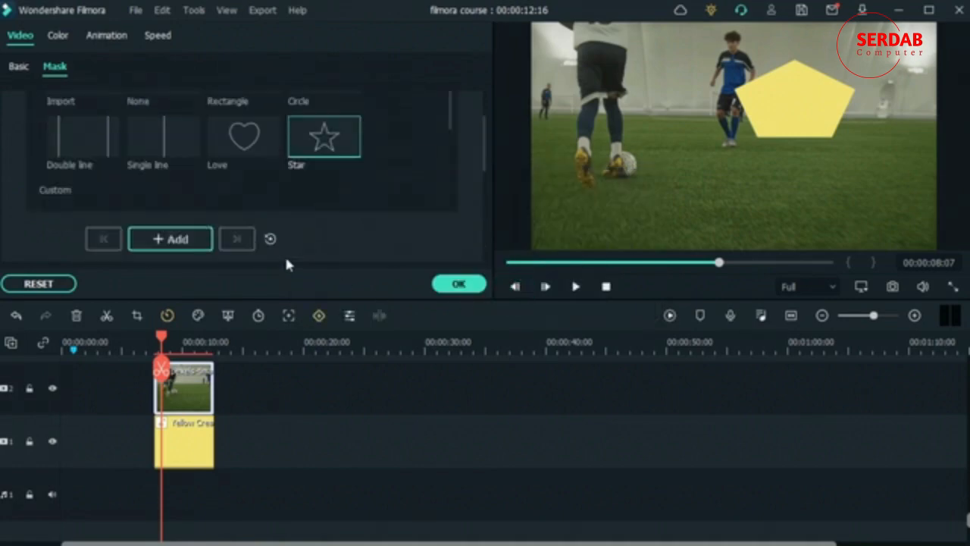
- Apply the saved custom polygon mask to the soccer clip and review its settings
scroll(214, 186, down, 2)
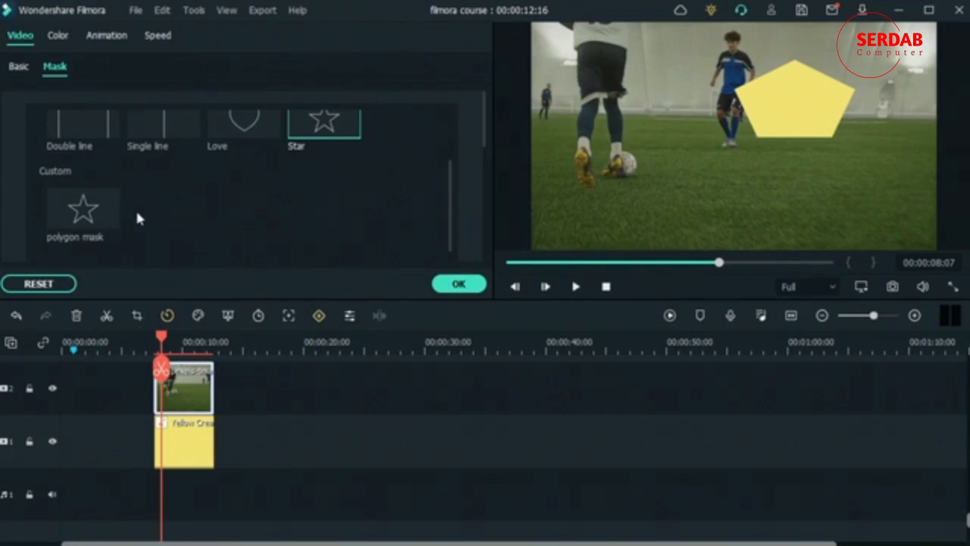
click(84, 211)
scroll(161, 227, up, 2)
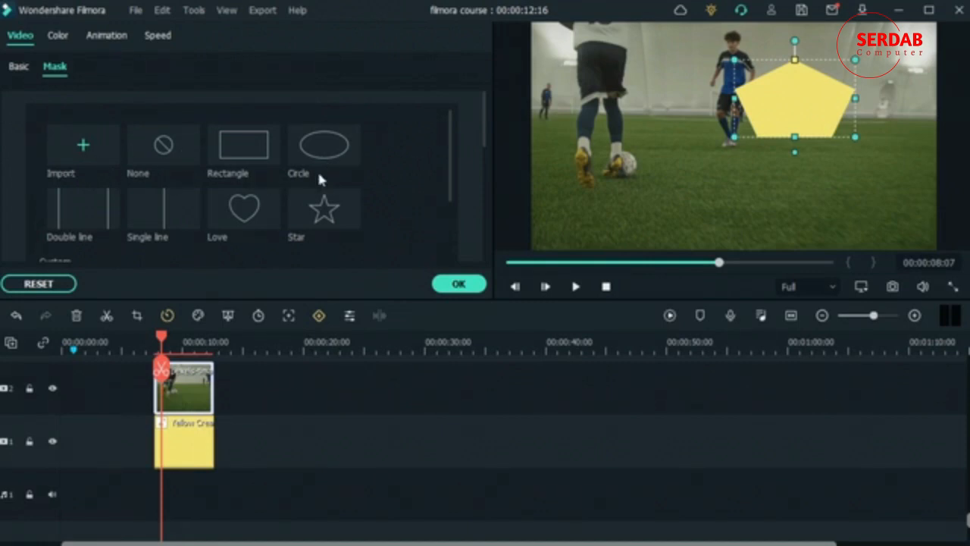
scroll(272, 201, down, 3)
scroll(259, 206, down, 3)
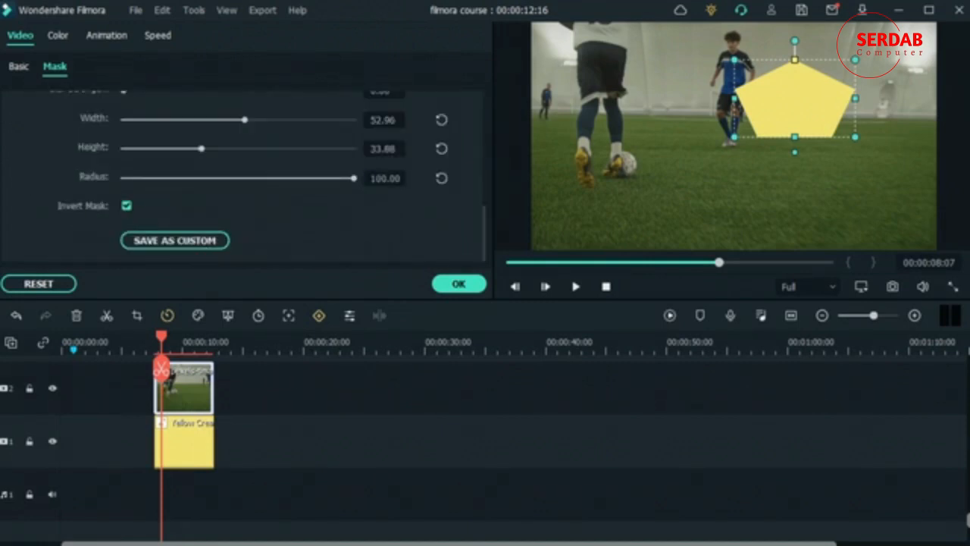
- Remove the mask from the soccer clip
scroll(204, 234, up, 5)
click(163, 145)
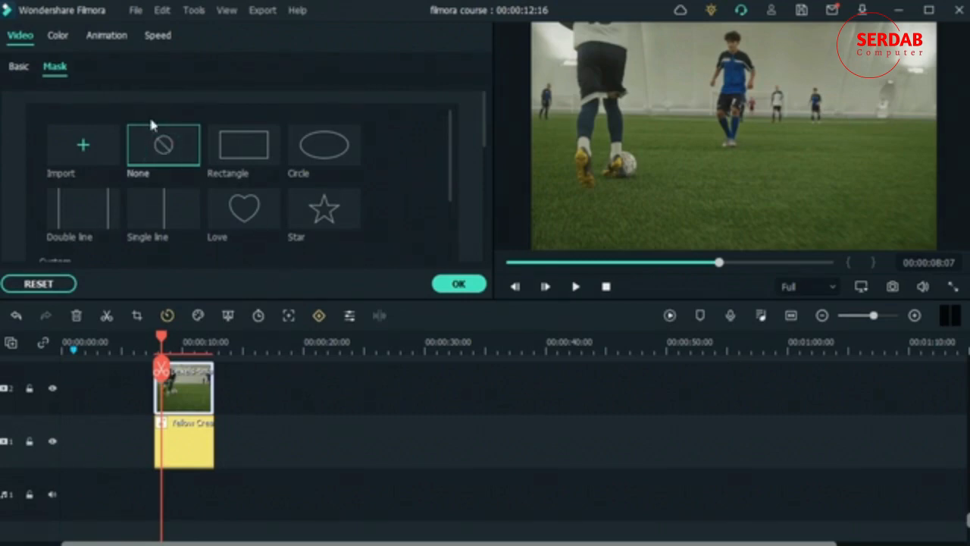
- Try Color Enhancement on the soccer clip with Auto, Value 100.00 and Threshold 25.52, and reset it
click(57, 35)
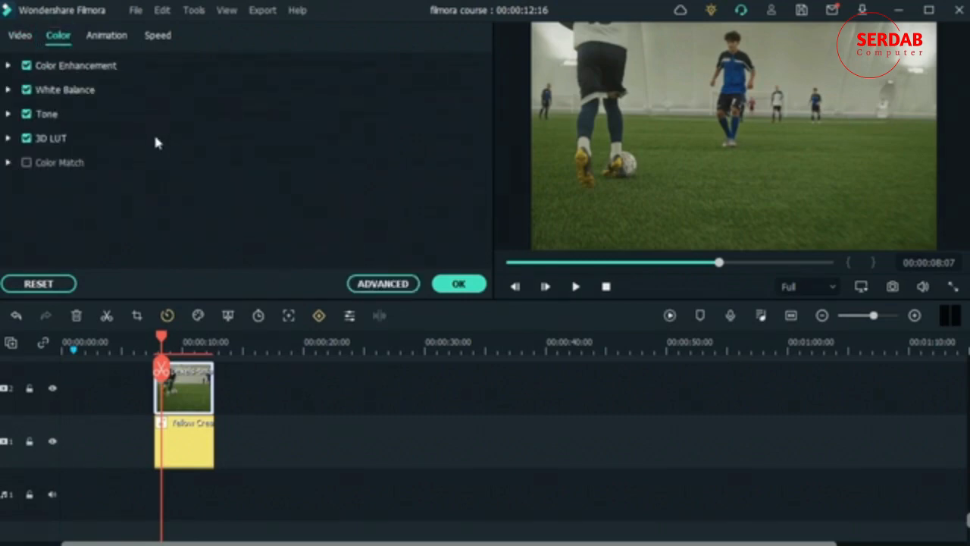
click(9, 66)
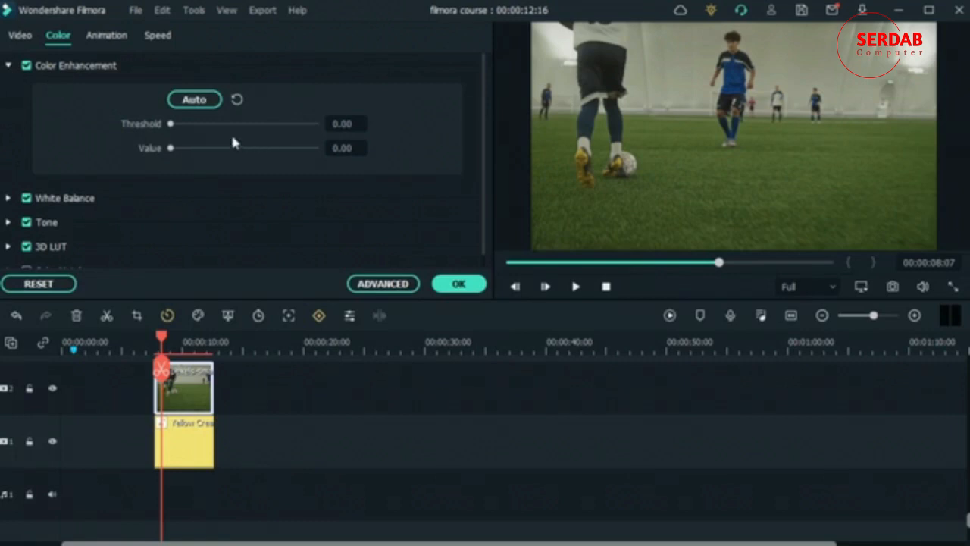
scroll(137, 211, down, 1)
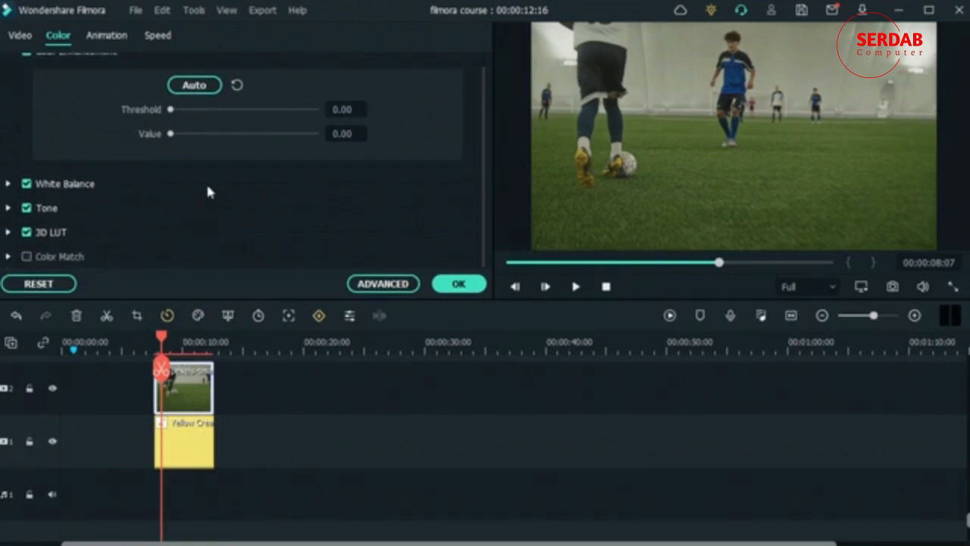
scroll(207, 191, up, 1)
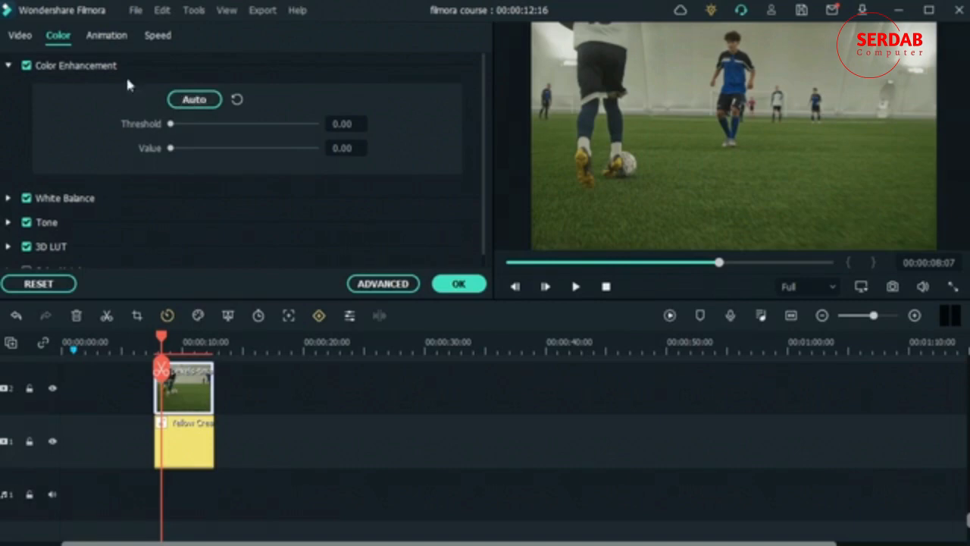
click(209, 101)
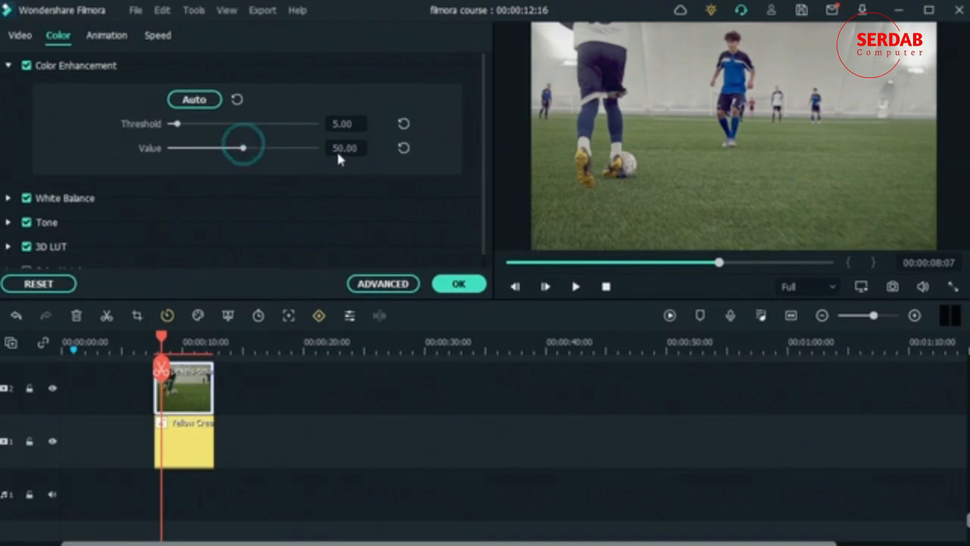
drag(244, 149, 342, 149)
drag(179, 128, 207, 145)
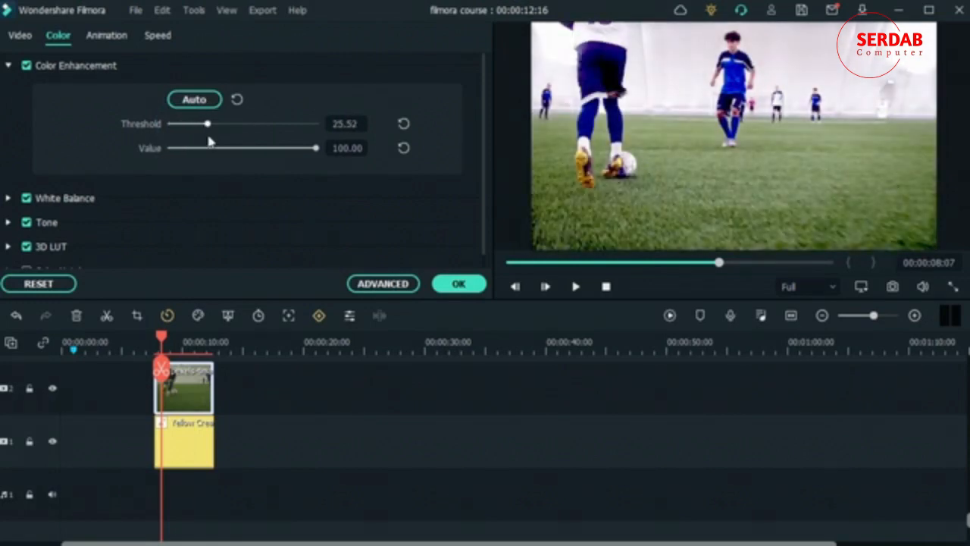
click(236, 99)
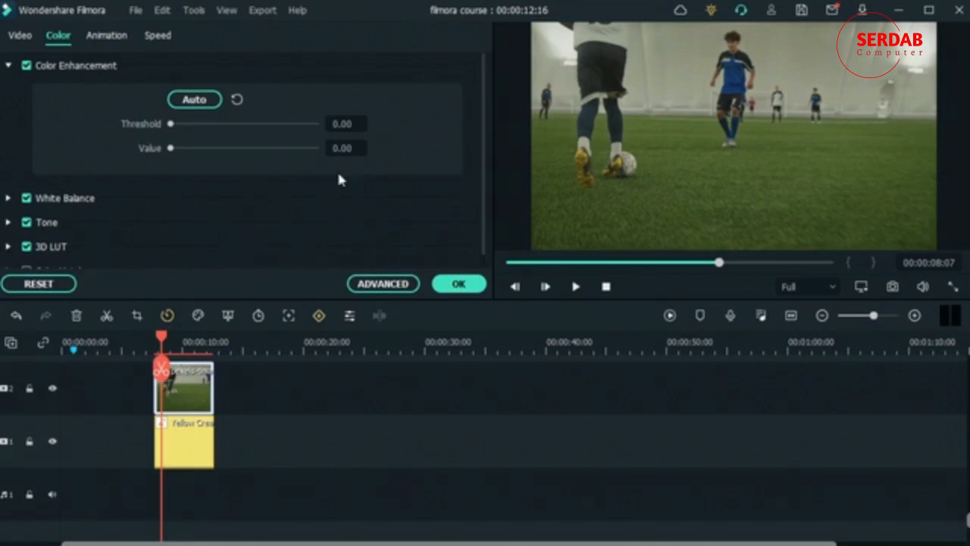
- Try a cool White Balance temperature of -79.17 on the soccer clip
scroll(127, 225, down, 1)
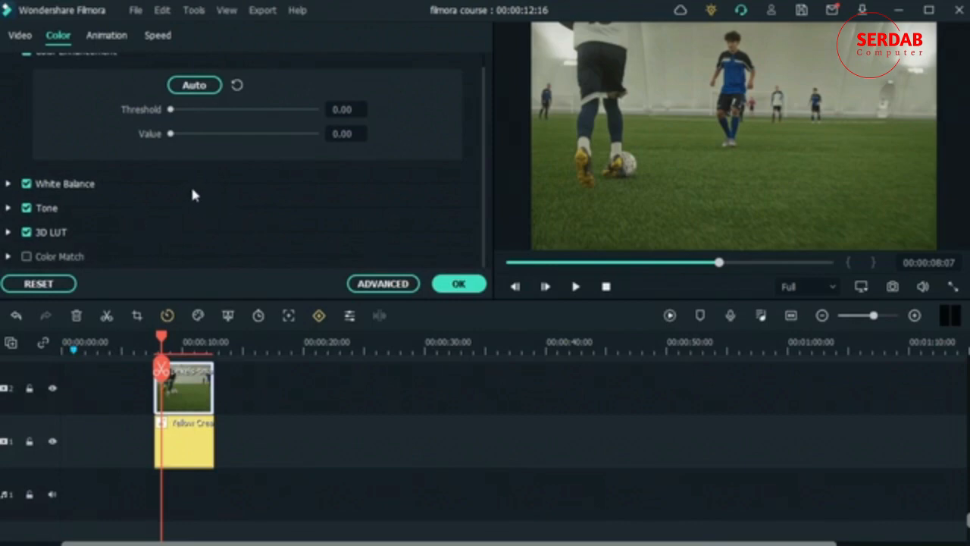
scroll(193, 194, up, 1)
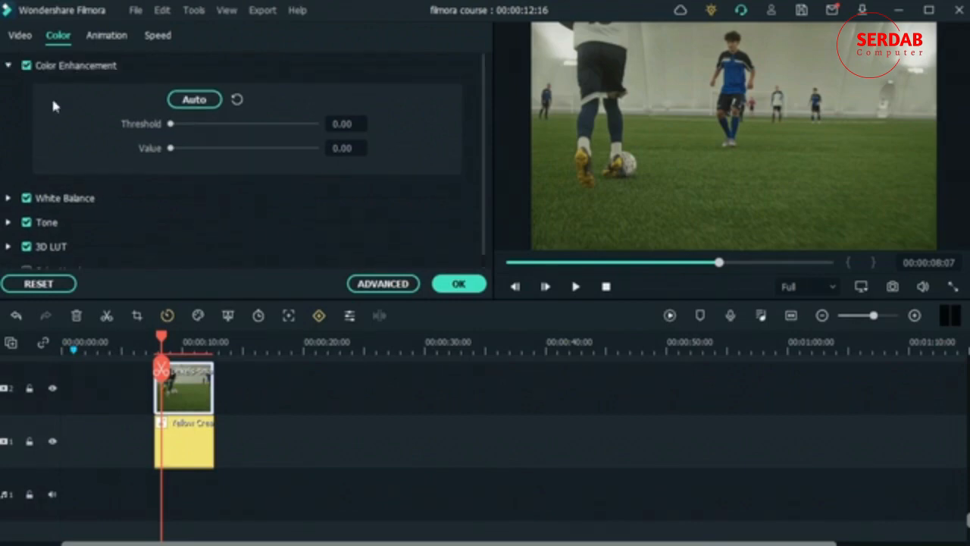
click(8, 197)
scroll(176, 167, down, 3)
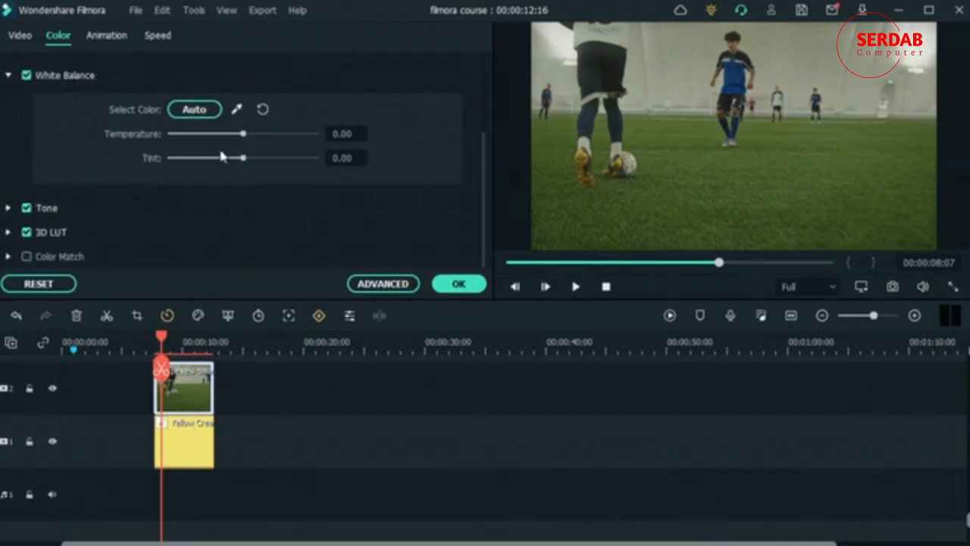
scroll(296, 190, up, 3)
scroll(295, 190, down, 3)
scroll(295, 191, up, 3)
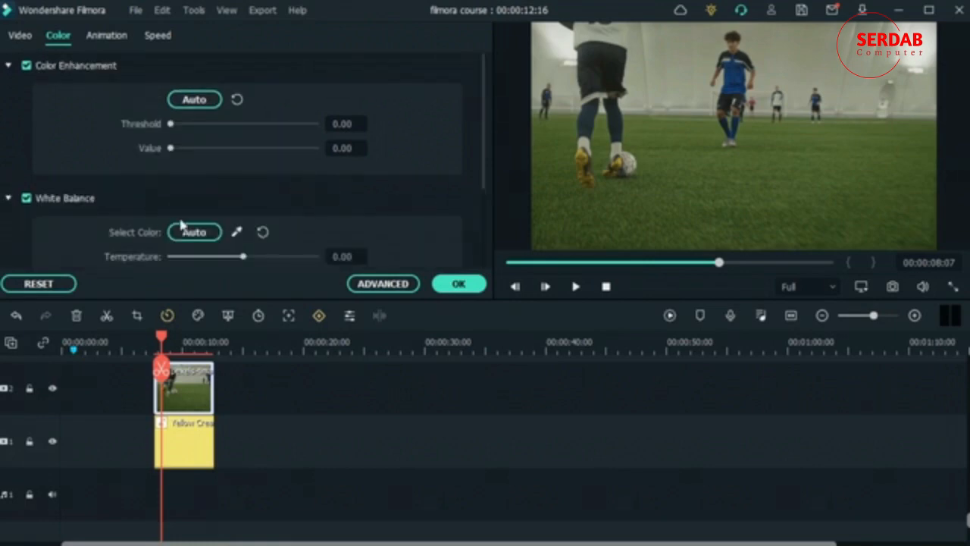
scroll(108, 223, down, 3)
scroll(197, 181, up, 3)
scroll(89, 206, down, 3)
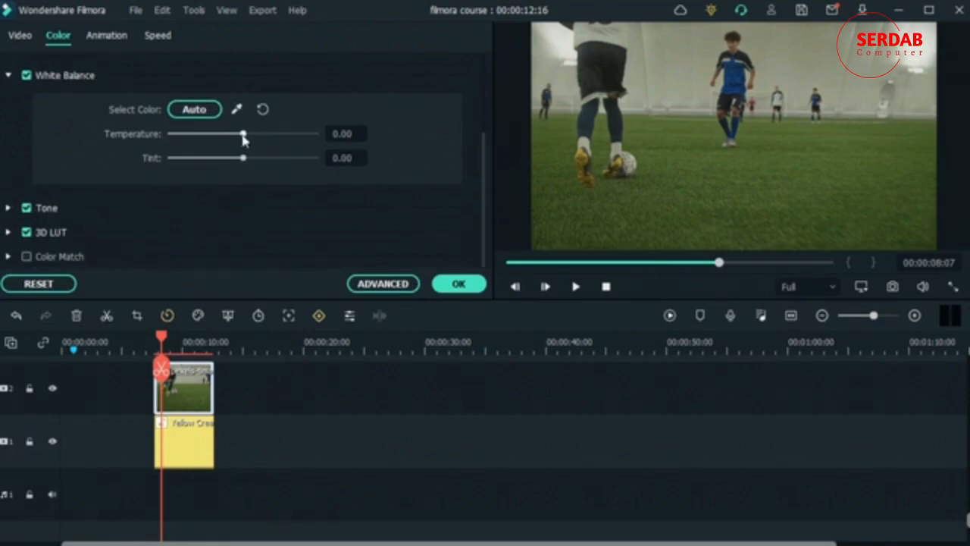
drag(243, 135, 184, 135)
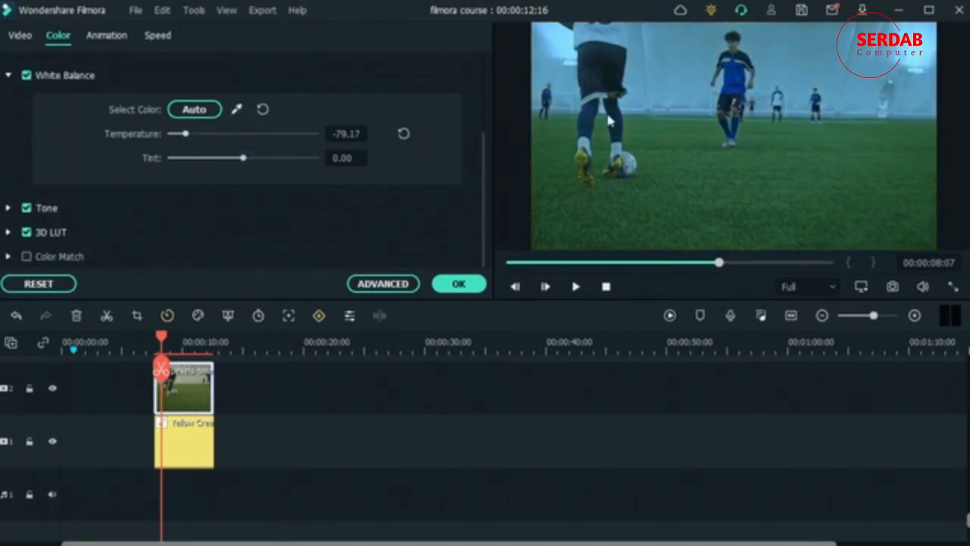
- Try a warm White Balance temperature of 67.71, and reset the temperature
click(195, 134)
drag(194, 133, 291, 149)
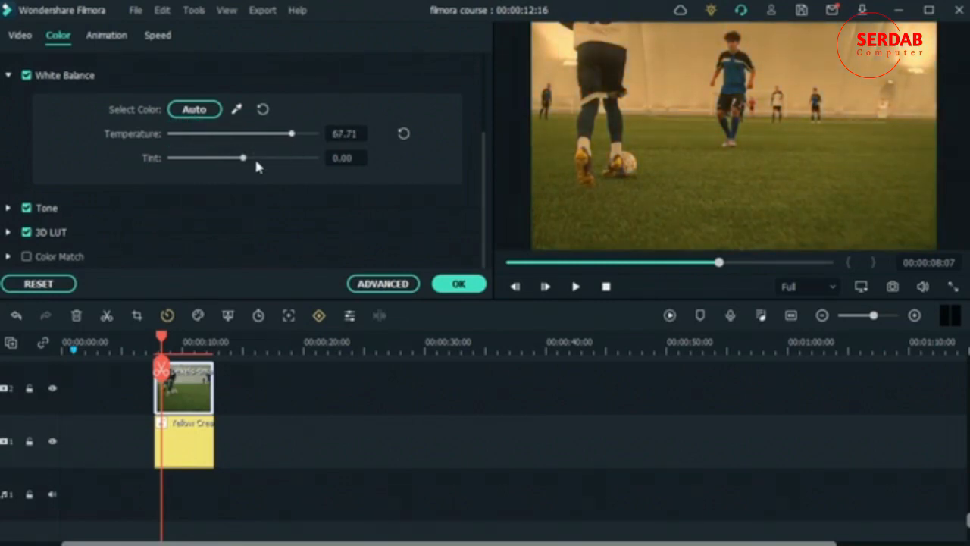
click(403, 133)
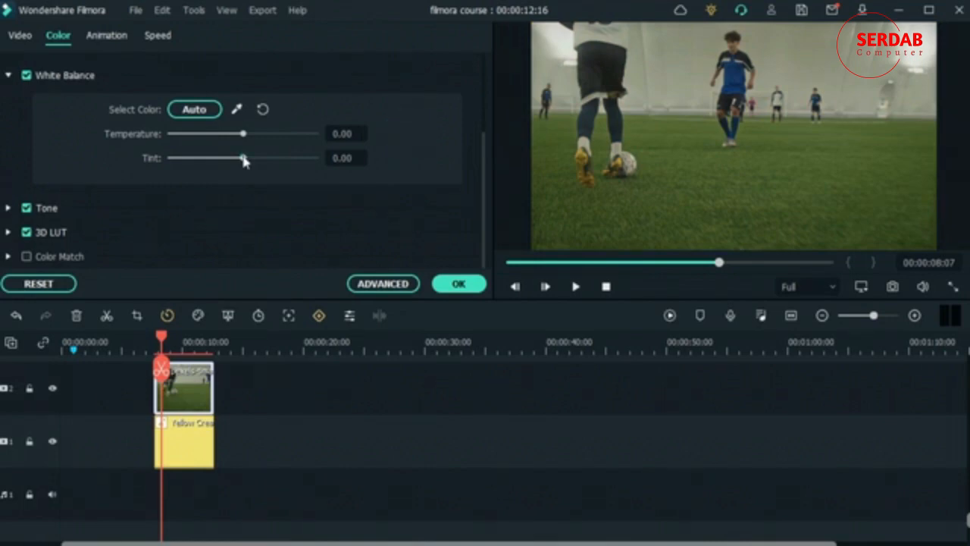
- Set the soccer clip's White Balance tint to 16.67
drag(244, 161, 256, 188)
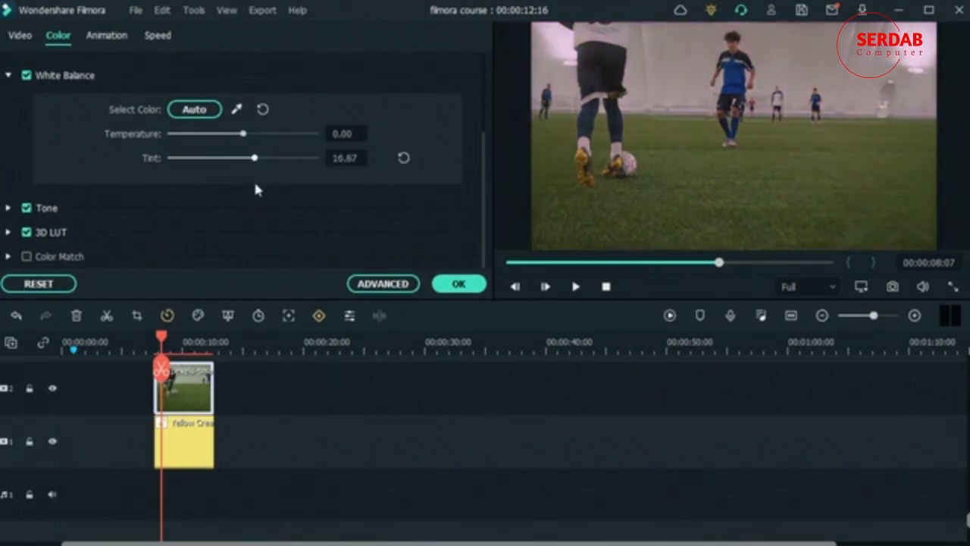
- Reset the White Balance tint, and try the Auto White Balance correction on the soccer clip before resetting it
click(404, 157)
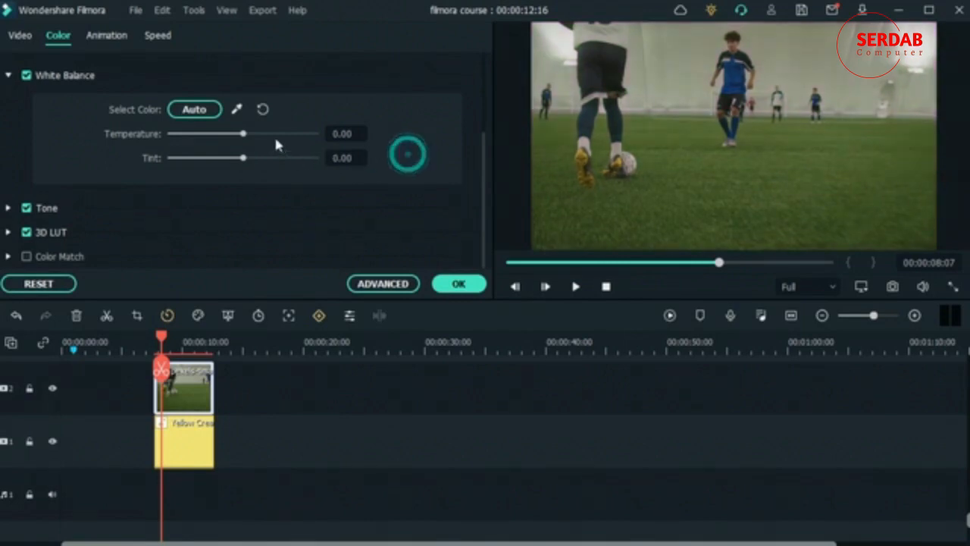
click(200, 110)
click(209, 106)
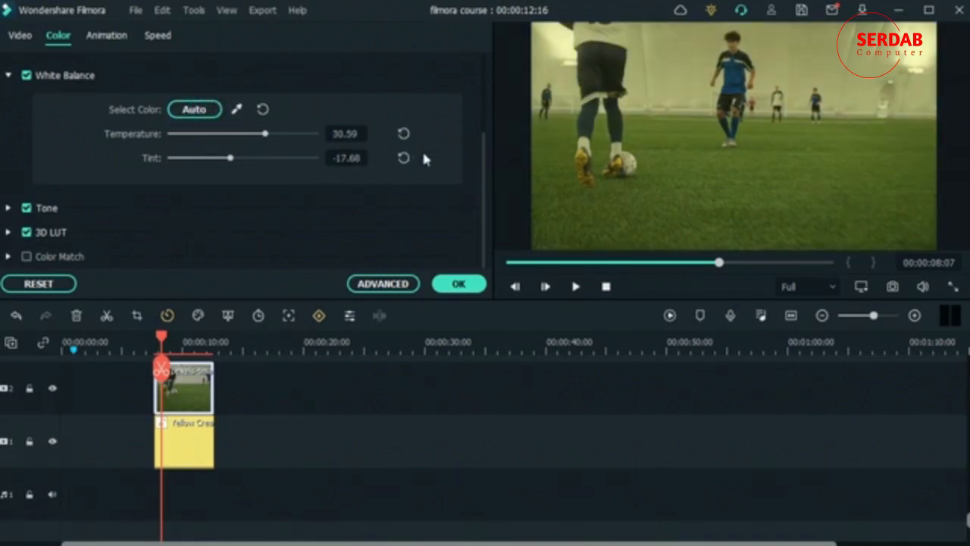
click(262, 109)
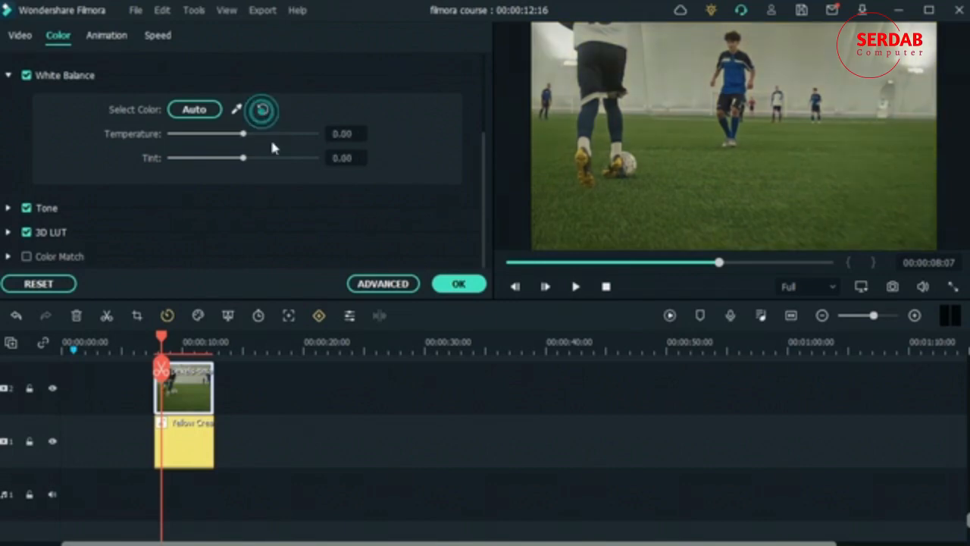
- Try setting the White Balance from a colour sampled in the preview image, and reset it
click(238, 109)
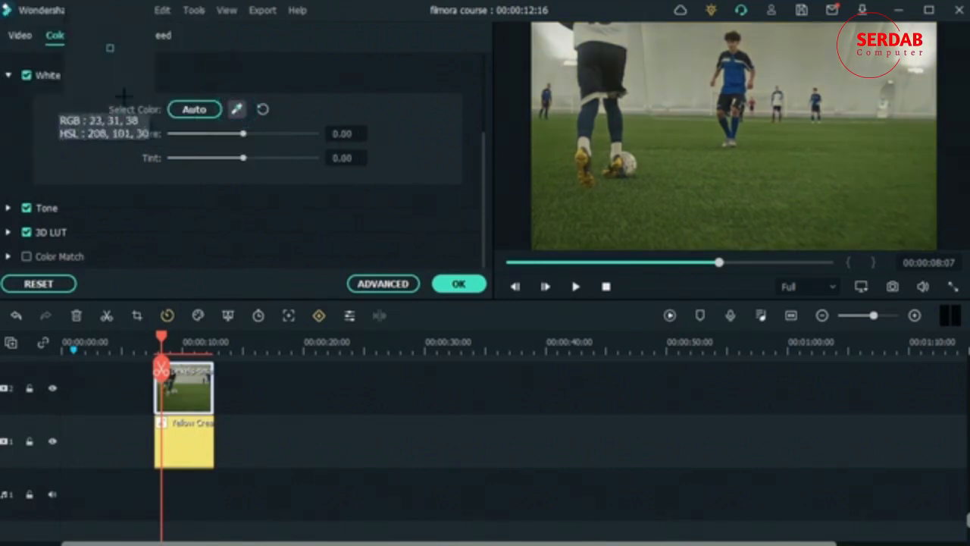
click(856, 247)
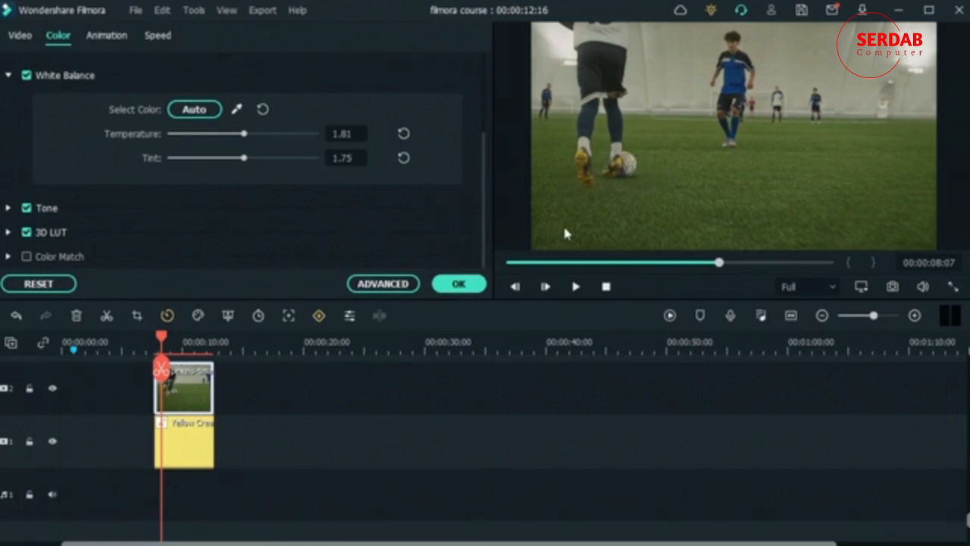
click(262, 109)
click(9, 76)
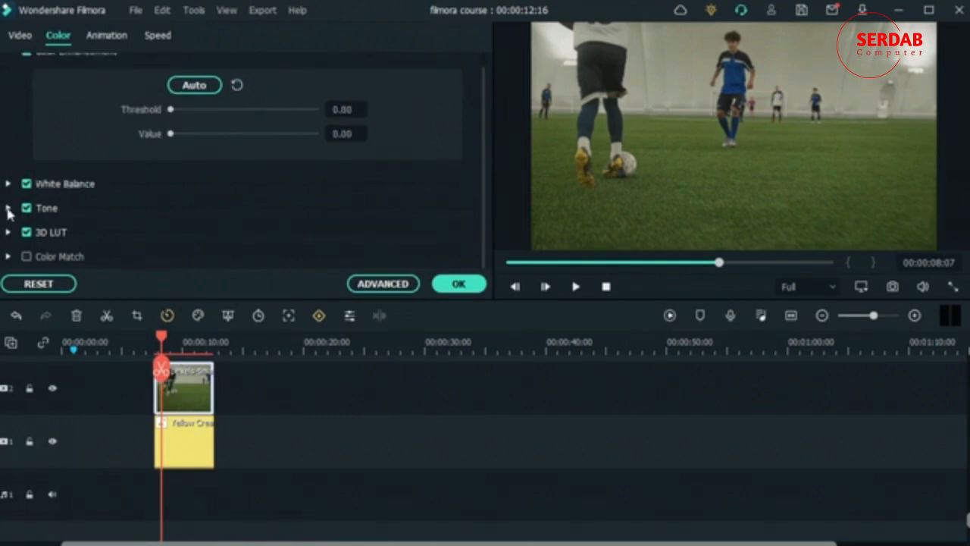
- Try Tone contrast values of 100 and -100 on the soccer clip, and reset the contrast
click(8, 208)
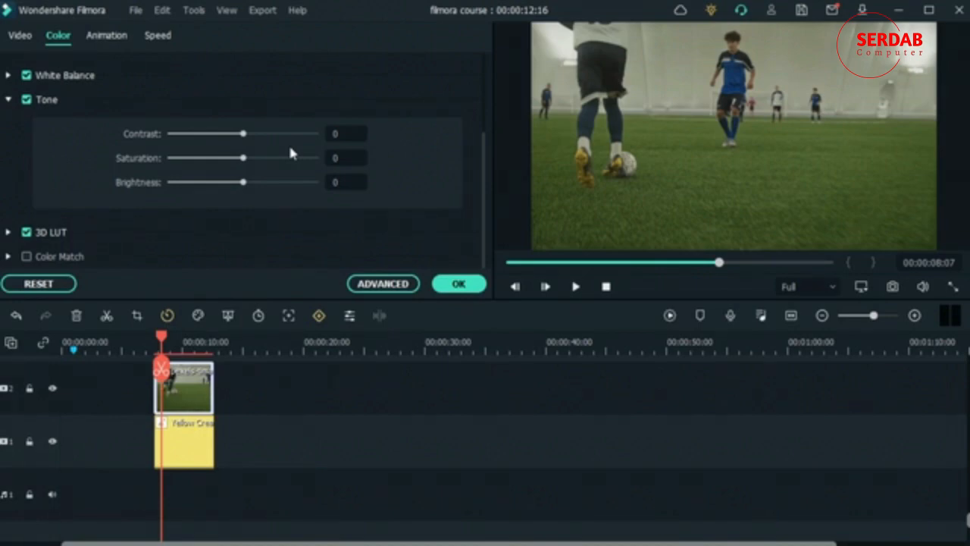
drag(244, 135, 347, 143)
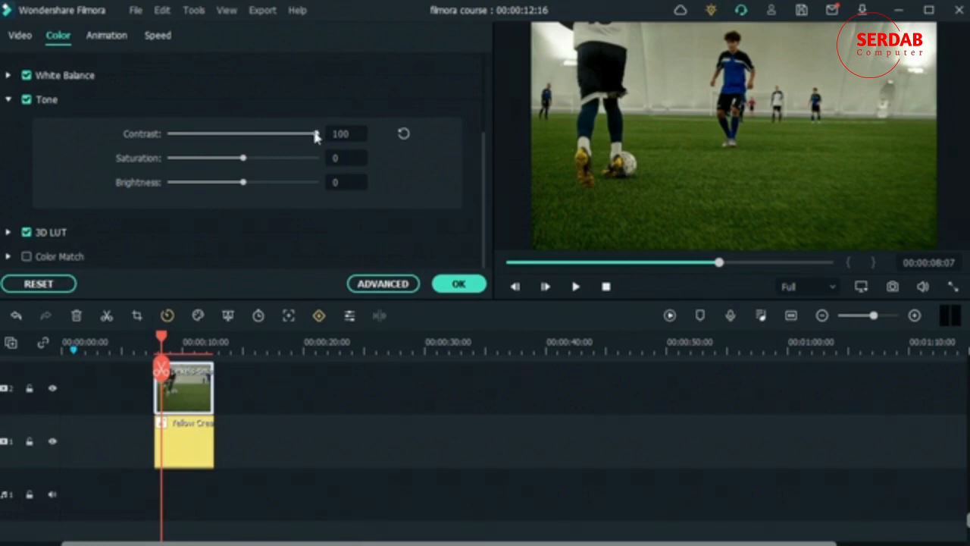
drag(317, 138, 109, 157)
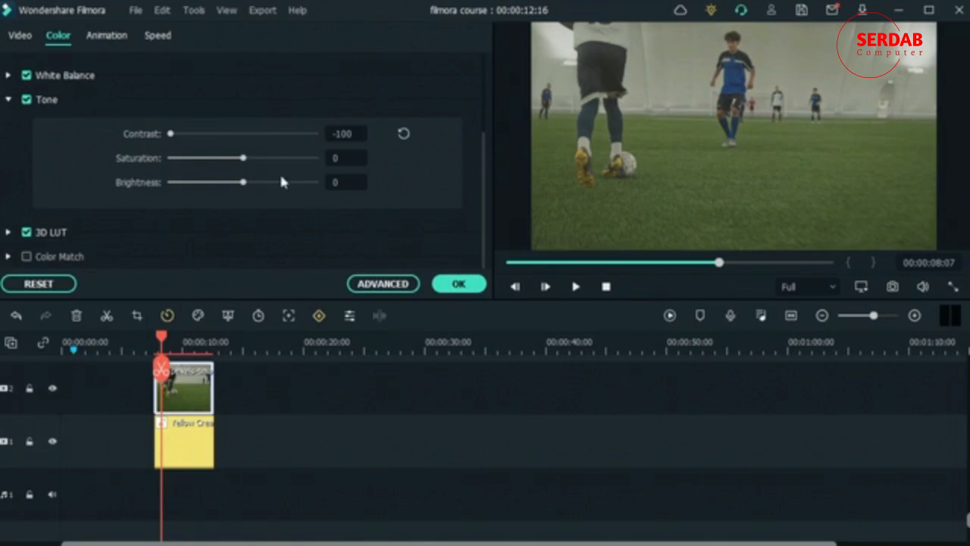
click(403, 133)
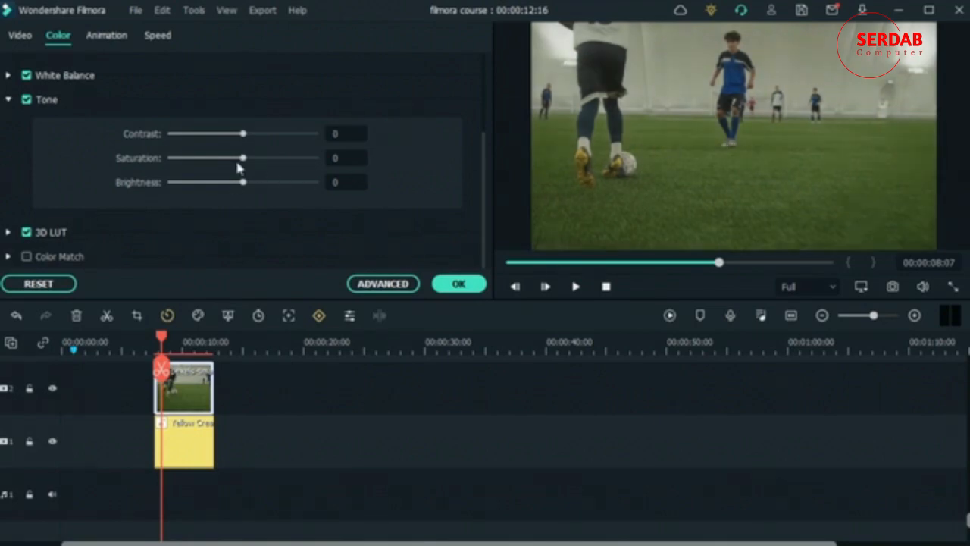
- Try Tone saturation values of 100 and -100 on the soccer clip, and reset the saturation
drag(243, 158, 359, 162)
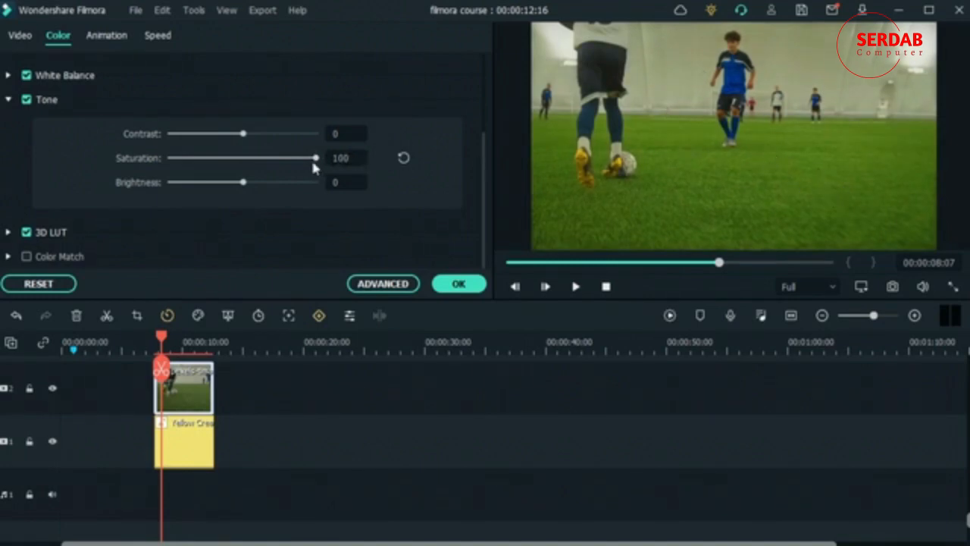
drag(313, 159, 170, 158)
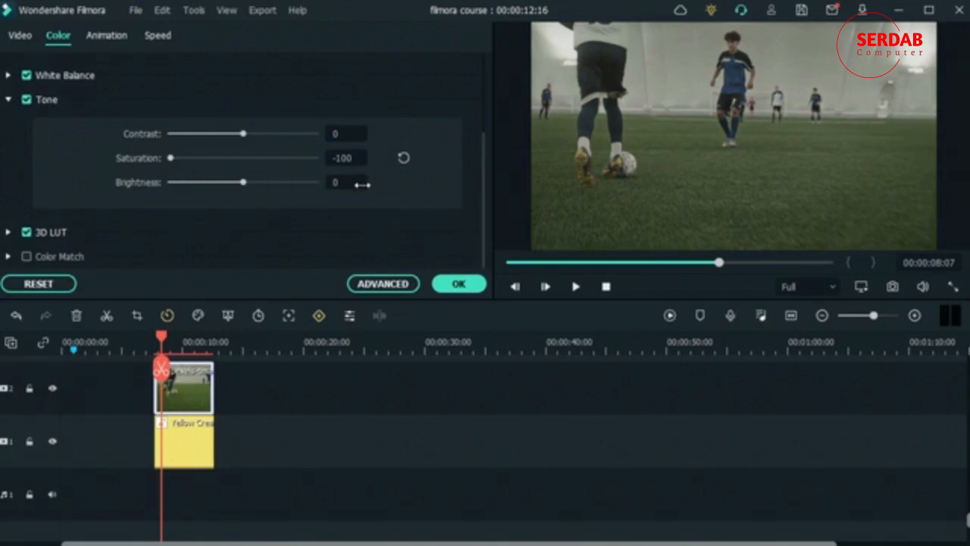
click(403, 157)
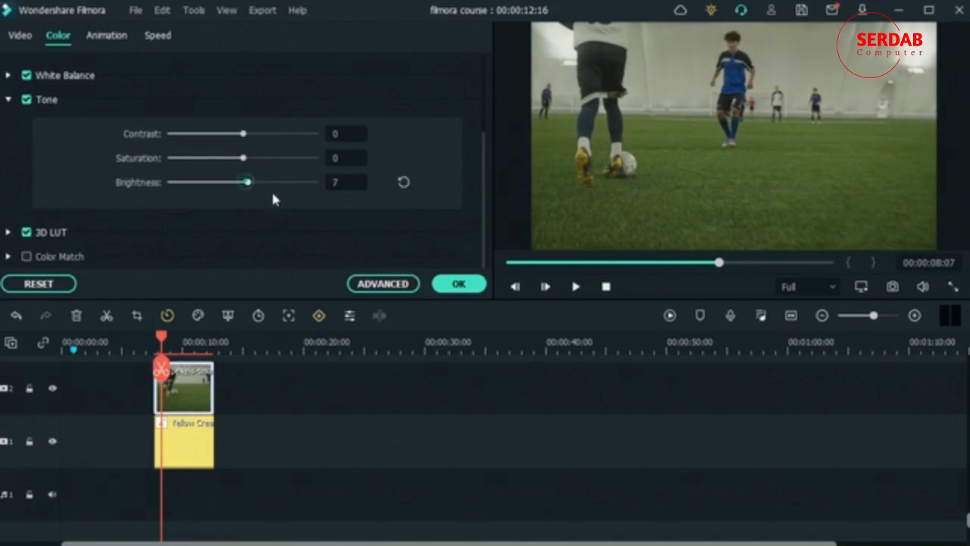
- Try raising the soccer clip's Tone brightness, and reset it
drag(244, 182, 464, 225)
click(403, 182)
click(10, 100)
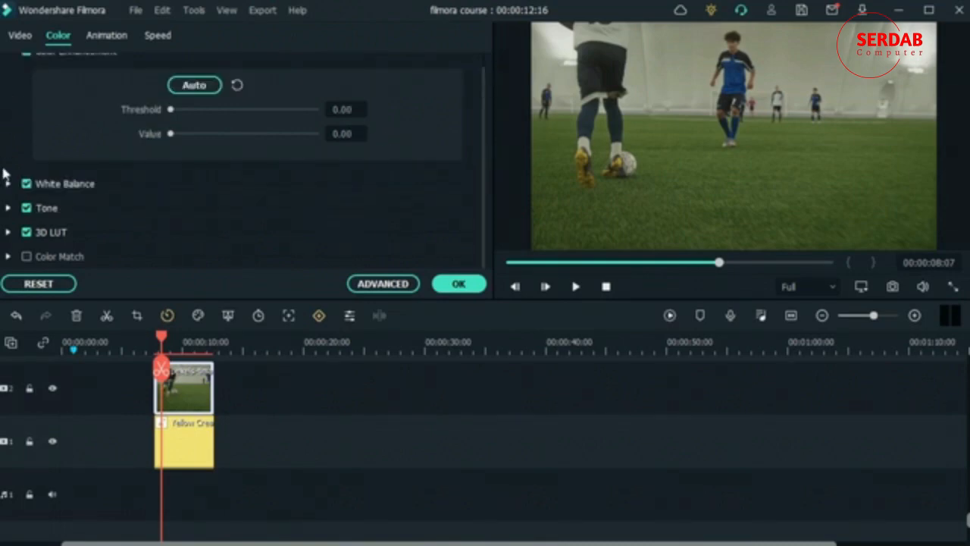
- Try the Warm Film and Sparta 300 3D LUTs on the soccer clip
click(7, 232)
click(254, 216)
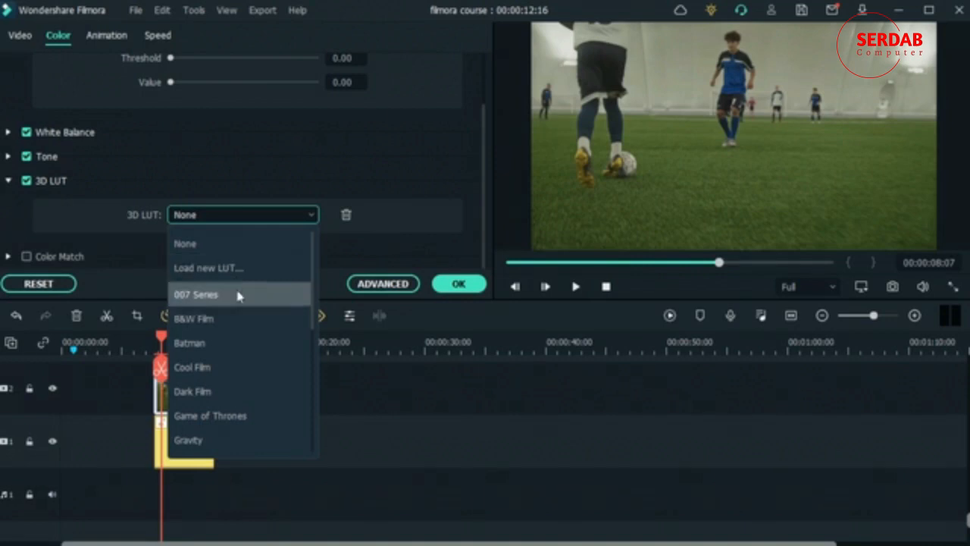
scroll(227, 376, down, 3)
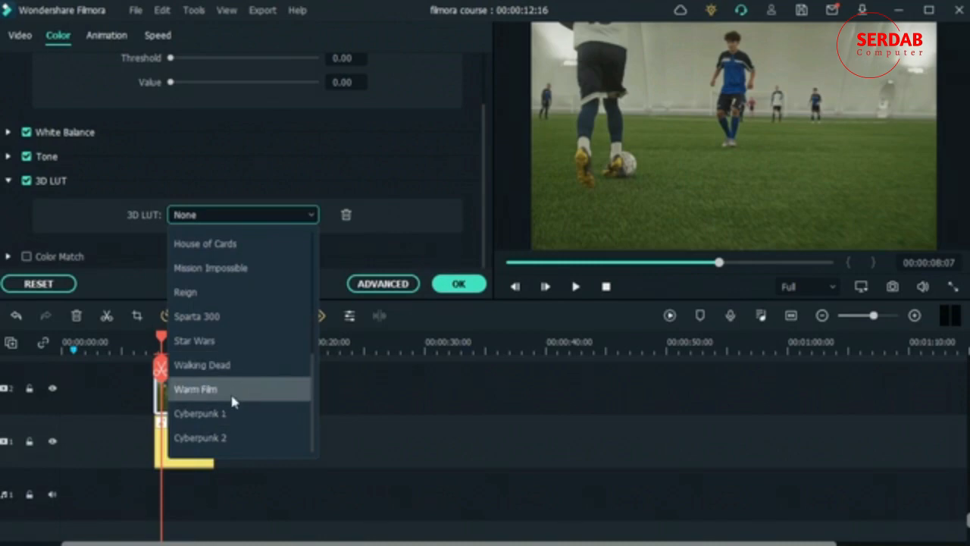
click(231, 390)
click(256, 216)
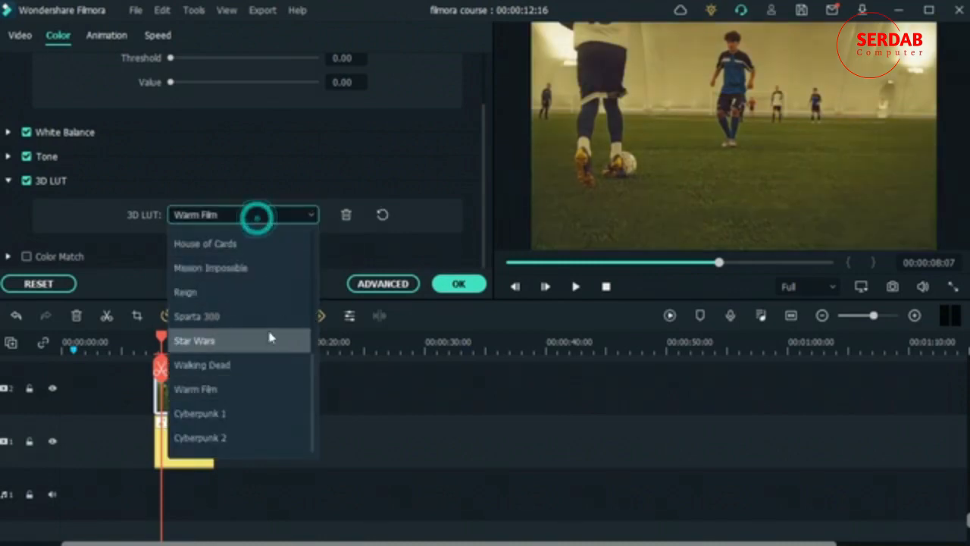
click(275, 316)
- Try the Harry Potter and Mission Impossible 3D LUTs on the soccer clip, and reset the LUT to None
click(250, 216)
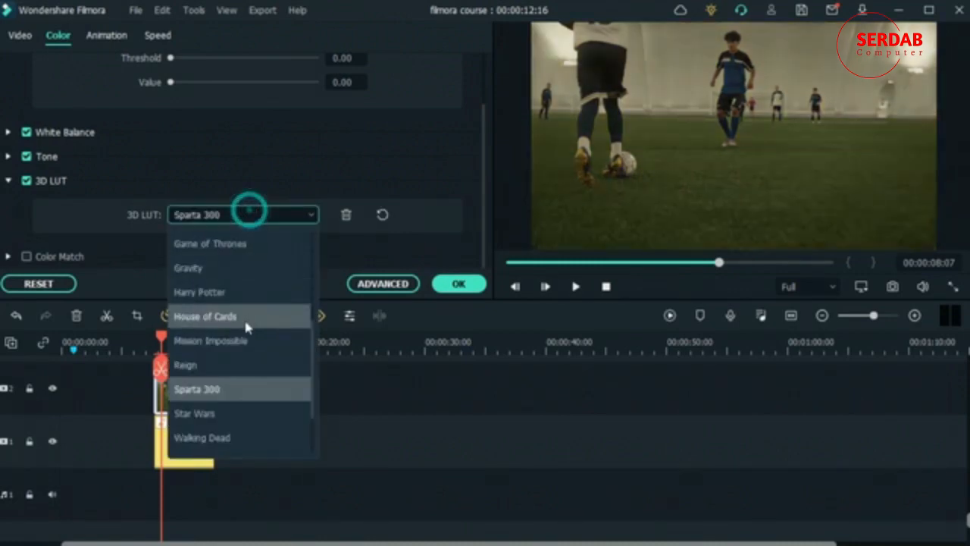
click(236, 290)
click(268, 216)
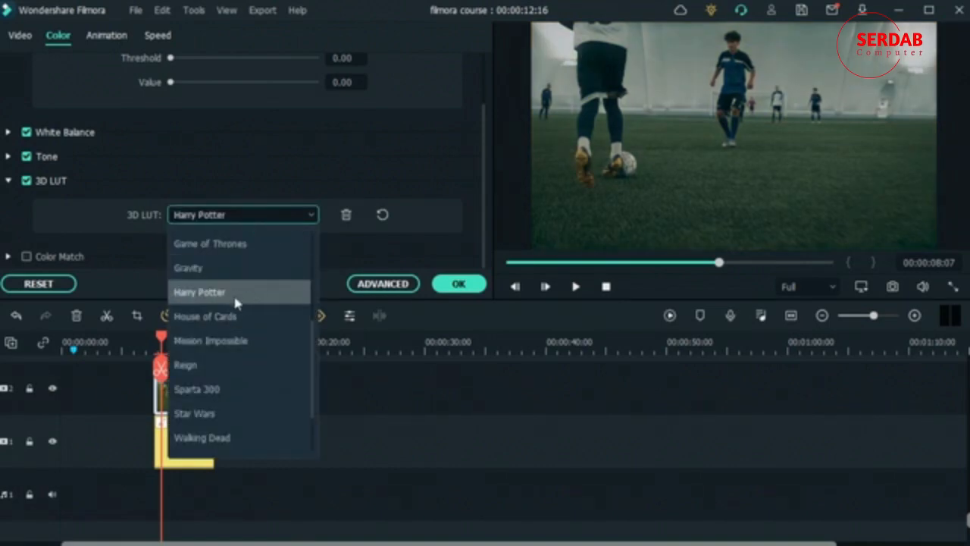
click(249, 342)
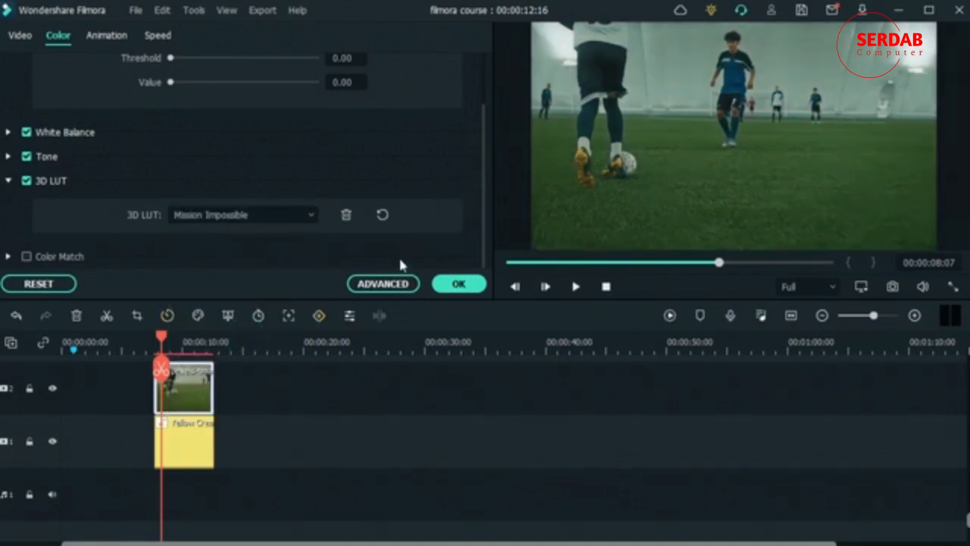
click(381, 216)
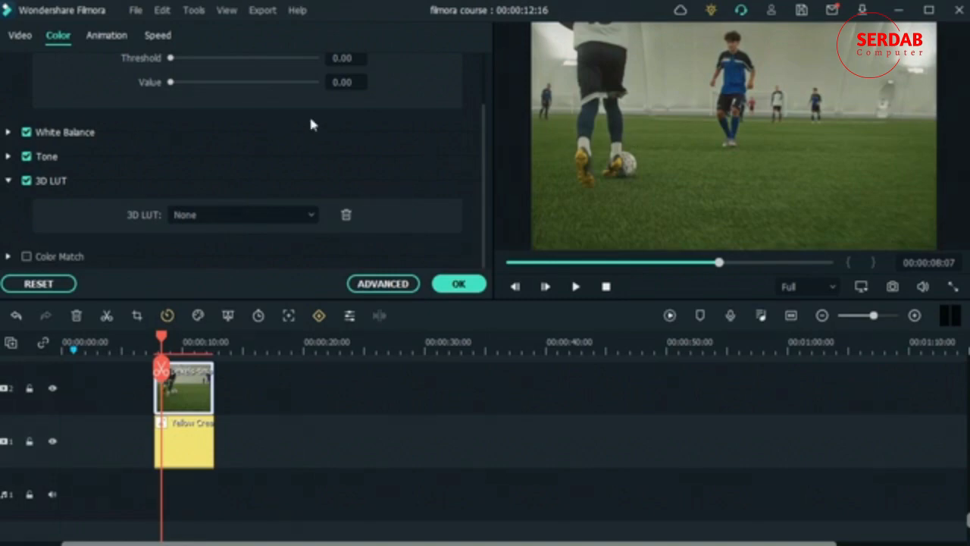
- Examine the Color Match options and look over the other color correction sections
click(8, 256)
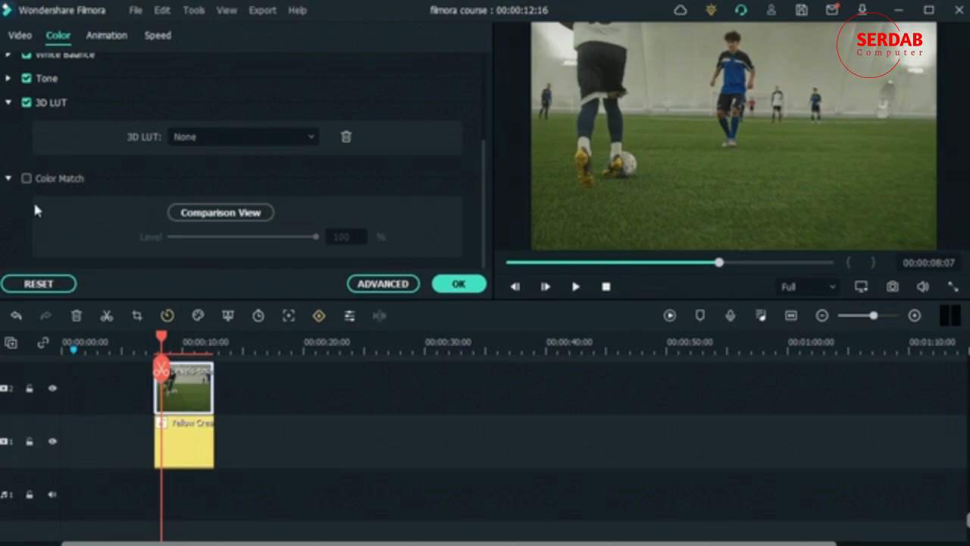
click(9, 180)
scroll(47, 199, up, 2)
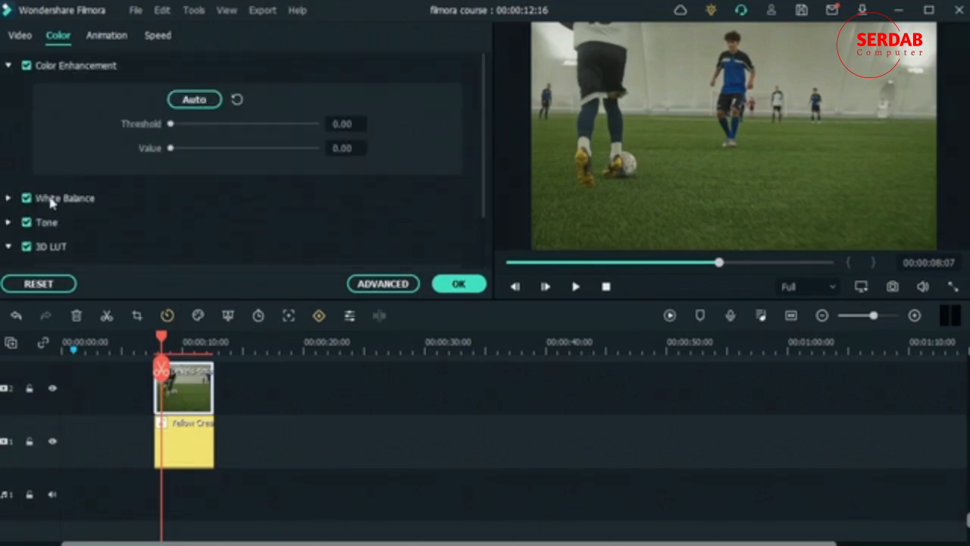
scroll(79, 200, down, 2)
scroll(21, 159, up, 2)
- Try the Vortex Out preset animation on the soccer clip and play it back from near the timeline's start
click(107, 40)
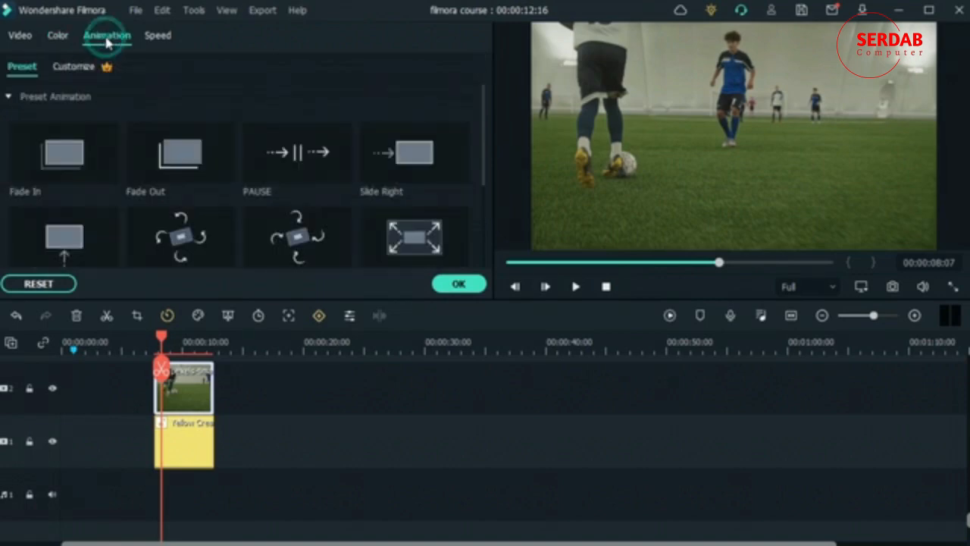
click(315, 236)
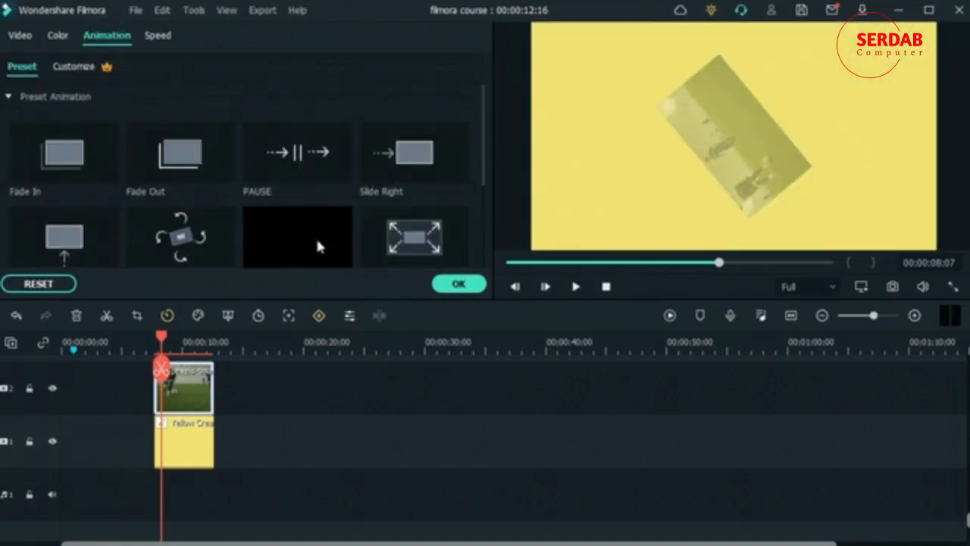
click(576, 286)
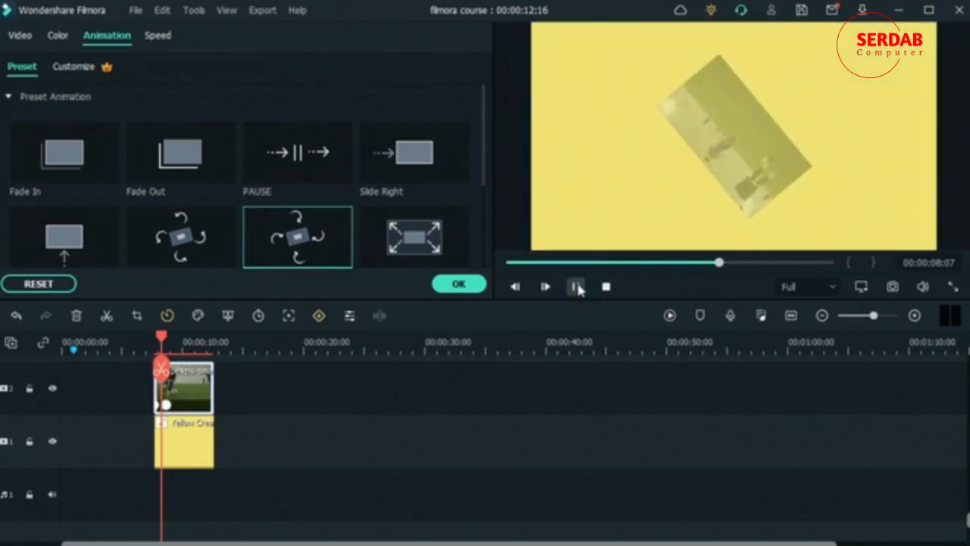
click(578, 286)
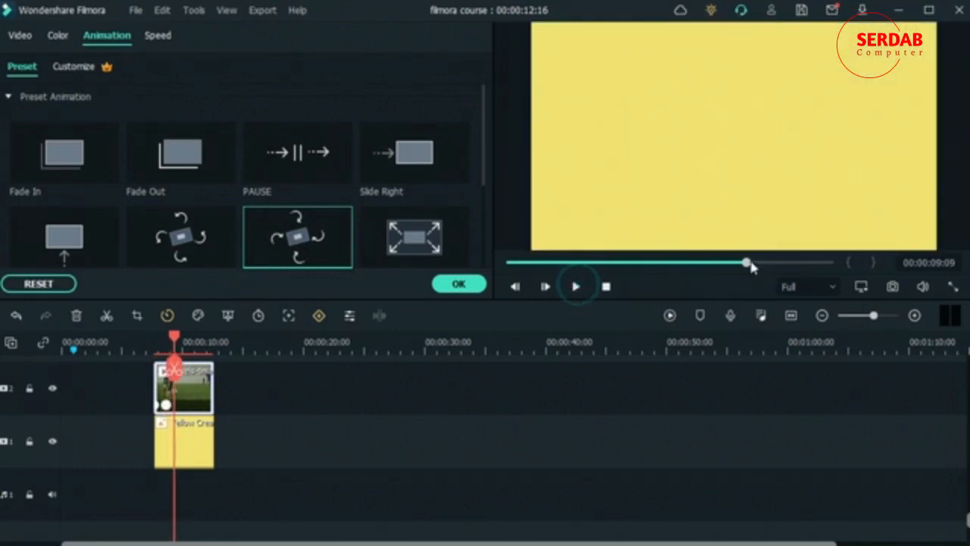
drag(747, 262, 518, 262)
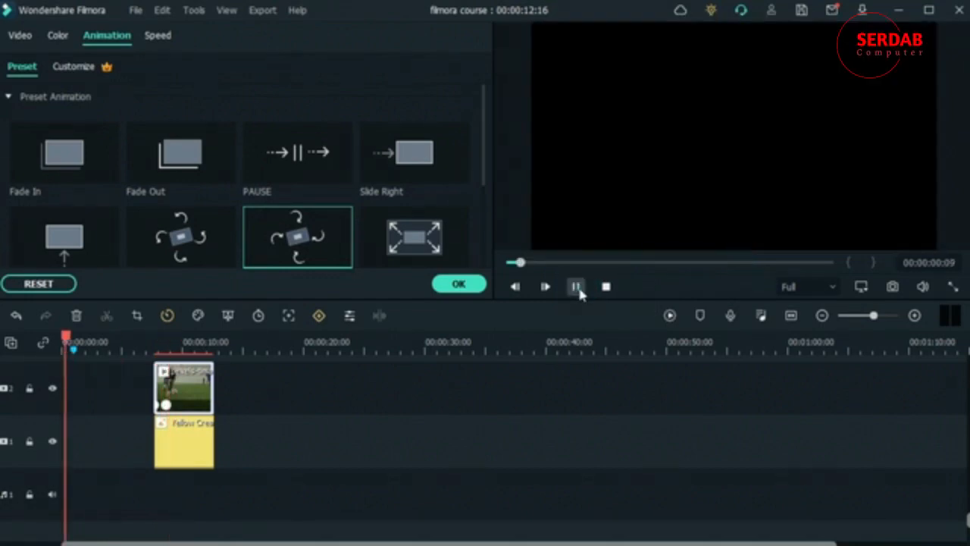
click(575, 286)
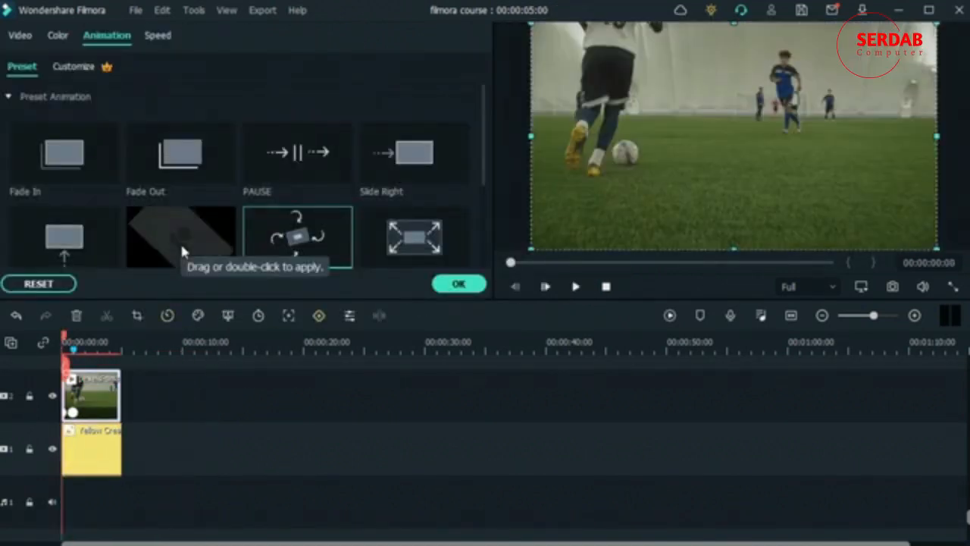
- Apply the Slide Right preset animation to the soccer clip
double_click(407, 161)
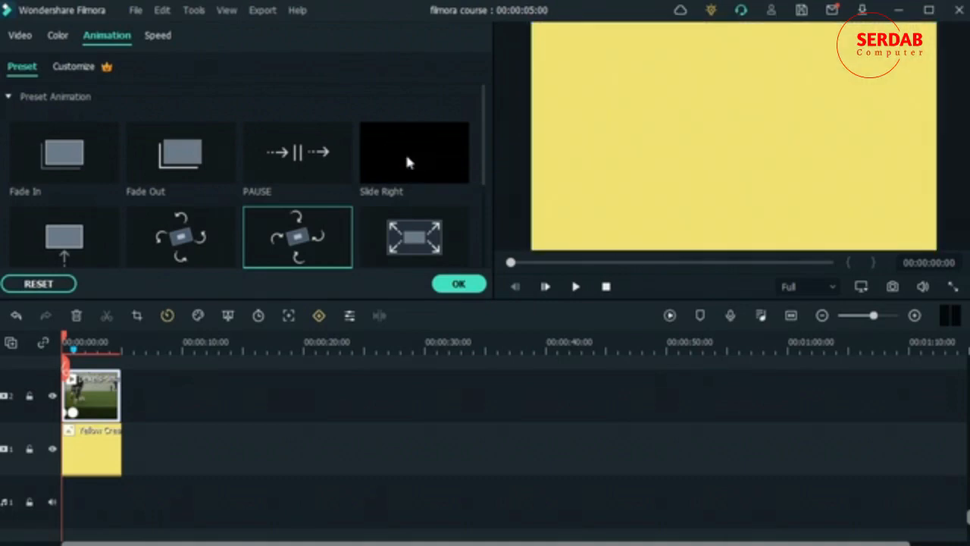
double_click(424, 171)
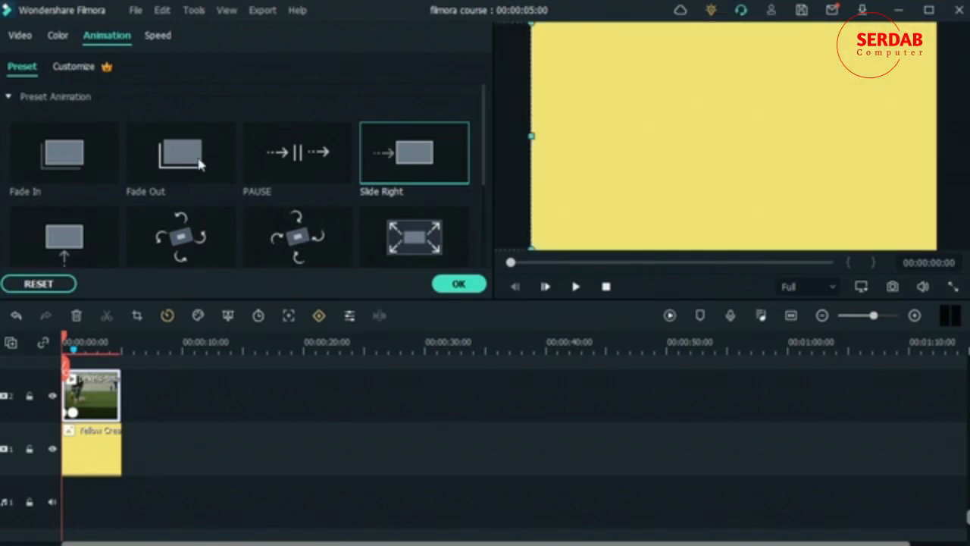
- Browse the remaining preset animations and legacy preset motions, and view the custom keyframe animation settings
scroll(199, 163, down, 3)
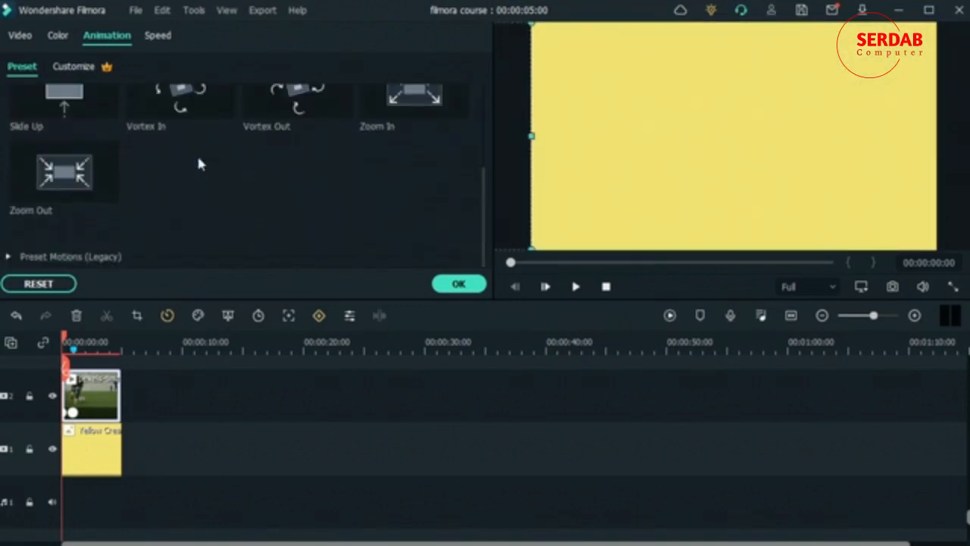
click(9, 256)
scroll(183, 193, down, 5)
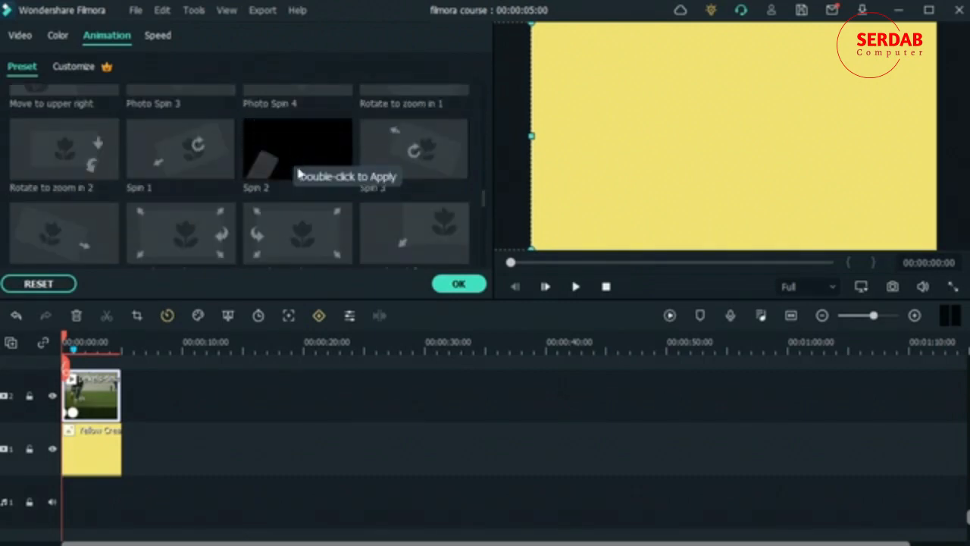
scroll(215, 204, up, 10)
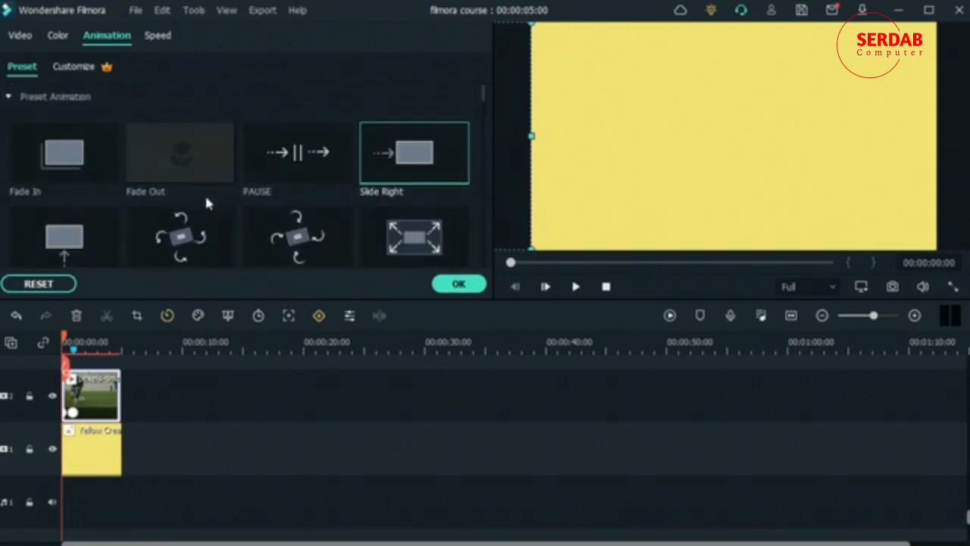
click(76, 67)
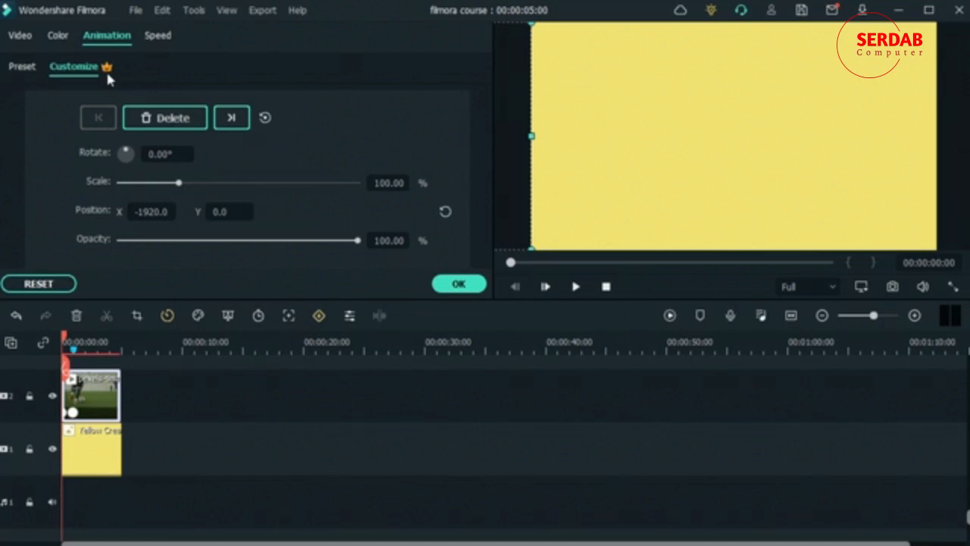
- View the soccer clip's Uniform Speed options, and accept and close the clip settings
click(154, 35)
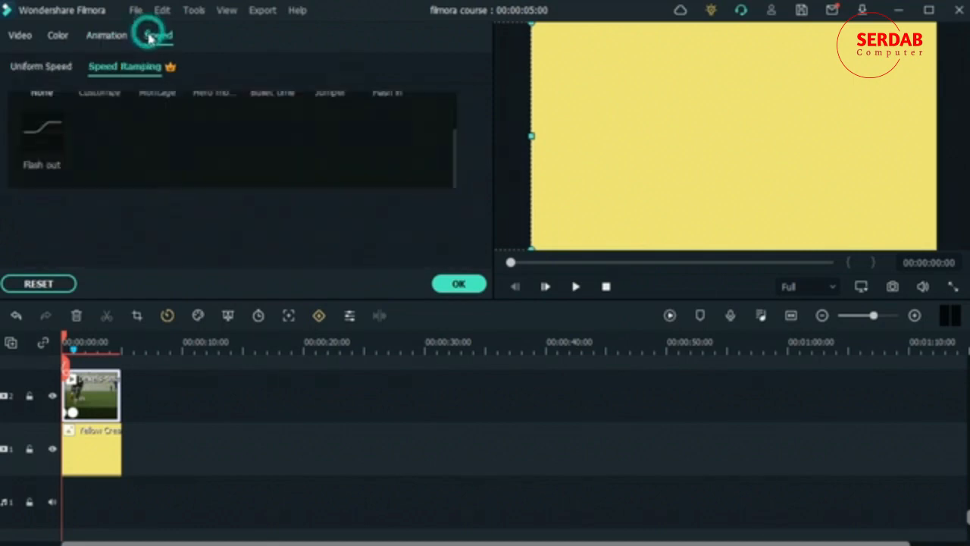
click(45, 67)
scroll(418, 186, down, 1)
scroll(419, 188, up, 1)
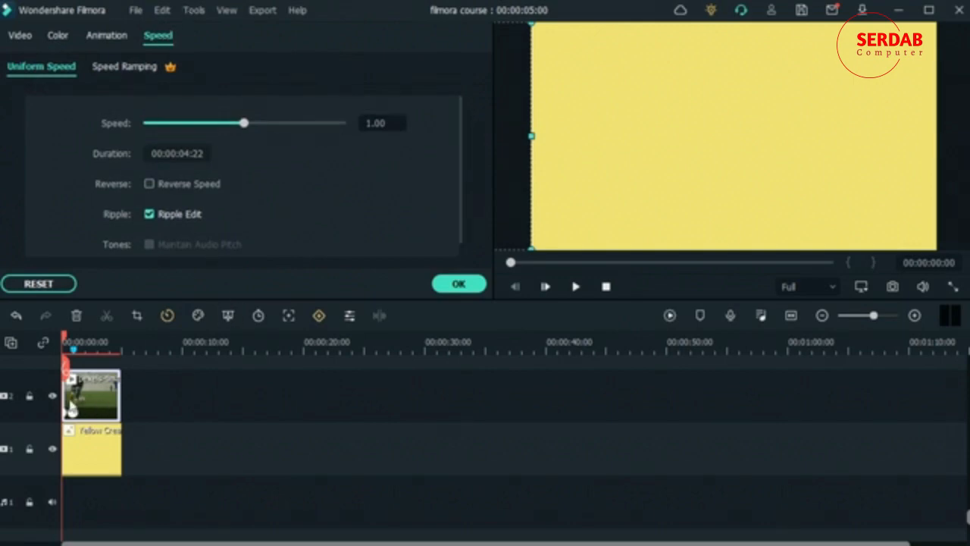
click(471, 286)
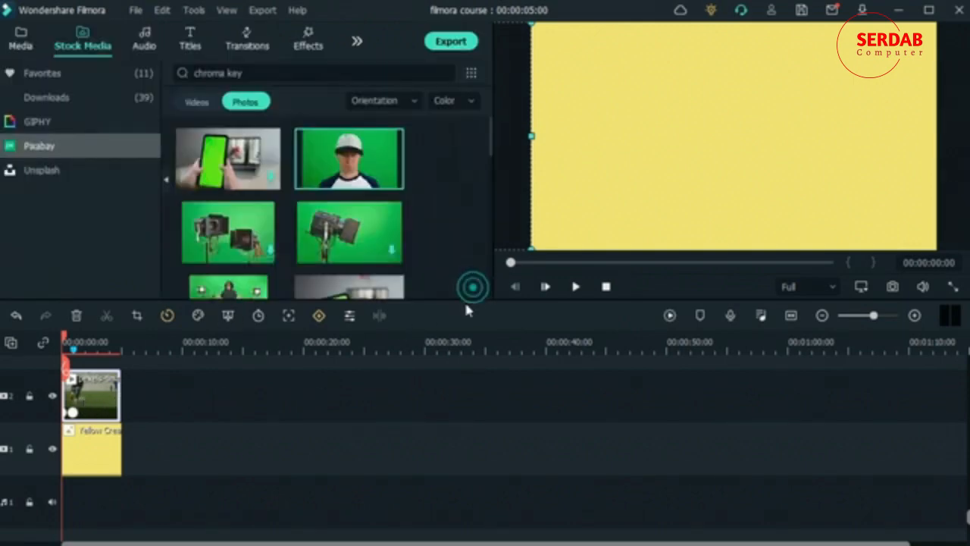